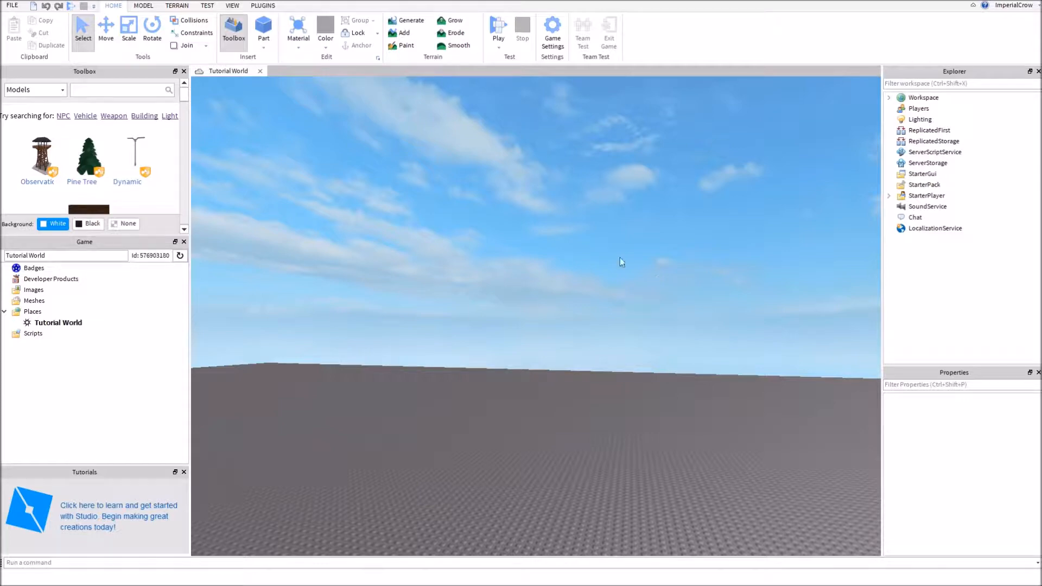
- Insert a block part into the world and reposition it freehand on the baseplate
{"action": "right_click_drag", "start_coordinate": [603, 251], "coordinate": [601, 251]}
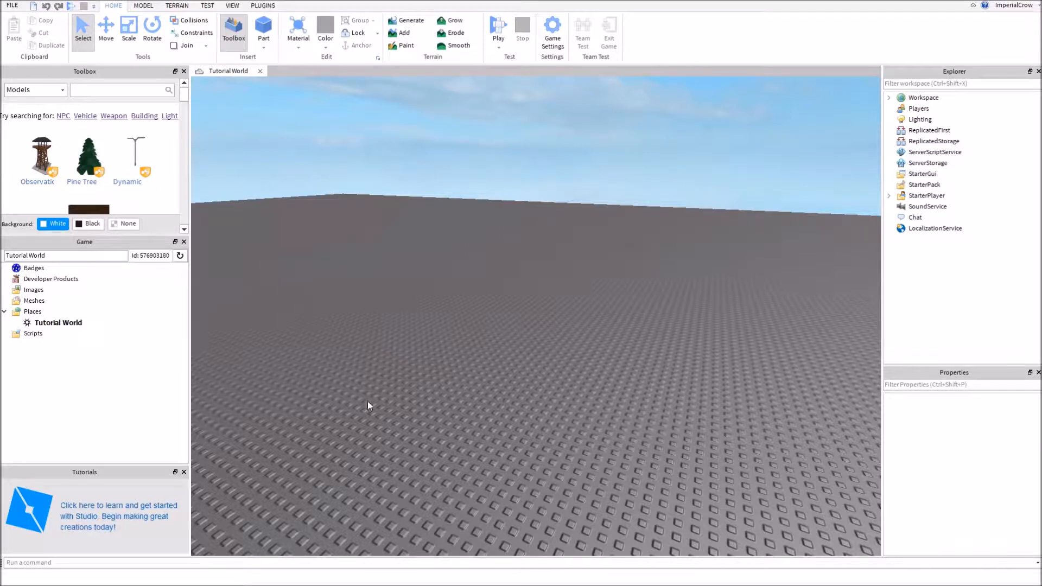
{"action": "right_click_drag", "start_coordinate": [426, 269], "coordinate": [424, 273]}
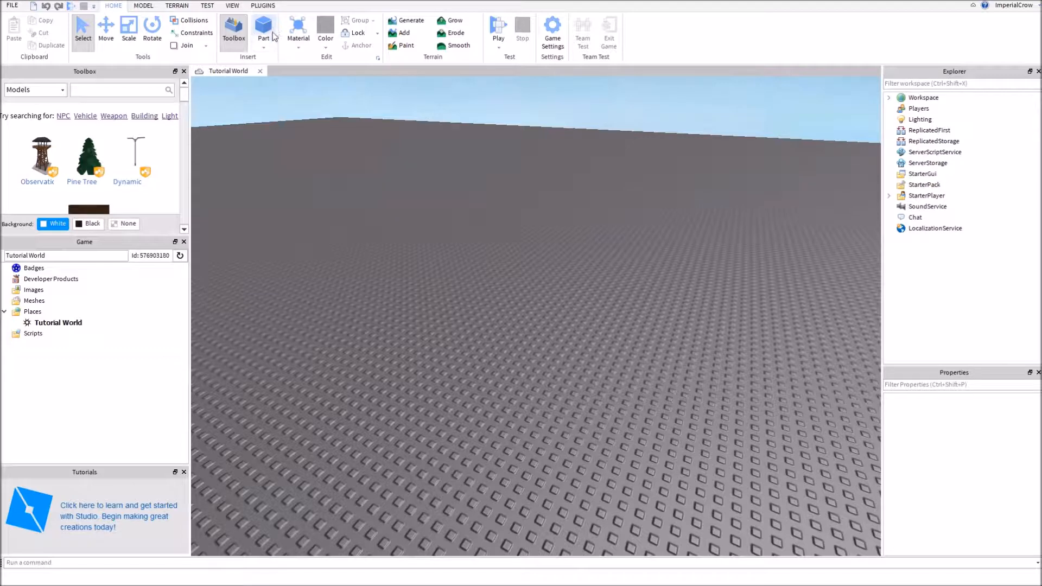
{"action": "left_click", "coordinate": [264, 48]}
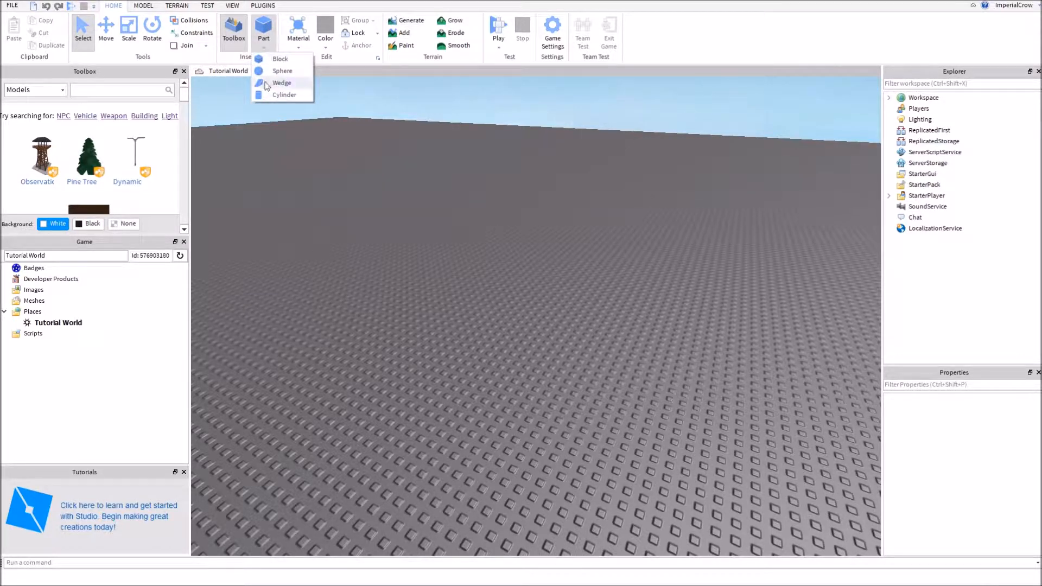
{"action": "left_click", "coordinate": [273, 58]}
{"action": "right_click_drag", "start_coordinate": [685, 337], "coordinate": [685, 336]}
{"action": "key", "text": "w"}
{"action": "left_click_drag", "start_coordinate": [428, 278], "coordinate": [500, 306]}
{"action": "scroll", "coordinate": [575, 264], "scroll_direction": "down", "scroll_amount": 5}
{"action": "left_click", "coordinate": [544, 329]}
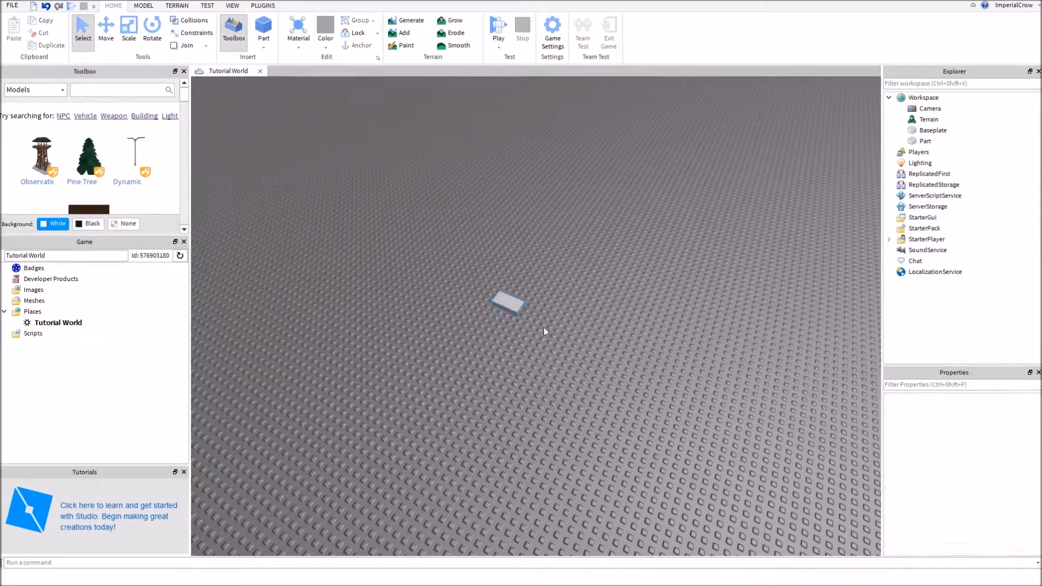
- Select the block and shift it across the baseplate, both freely and along its axis with the Move tool
{"action": "left_click", "coordinate": [514, 312]}
{"action": "left_click_drag", "start_coordinate": [504, 309], "coordinate": [556, 294]}
{"action": "left_click", "coordinate": [106, 33]}
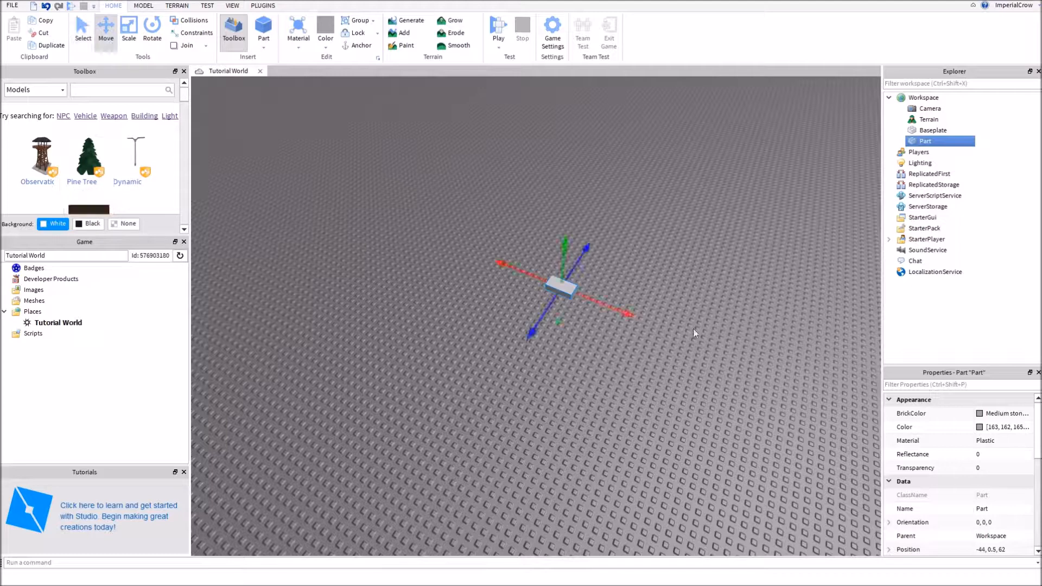
{"action": "scroll", "coordinate": [677, 322], "scroll_direction": "up", "scroll_amount": 4}
{"action": "left_click", "coordinate": [676, 321]}
{"action": "left_click", "coordinate": [483, 263]}
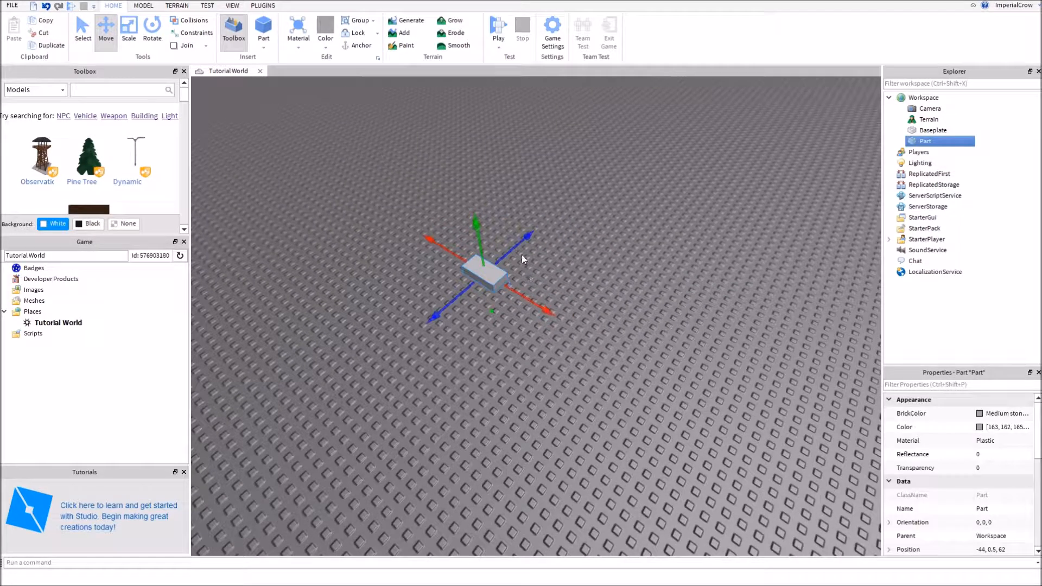
{"action": "left_click_drag", "start_coordinate": [521, 248], "coordinate": [465, 339]}
{"action": "left_click_drag", "start_coordinate": [486, 277], "coordinate": [413, 283]}
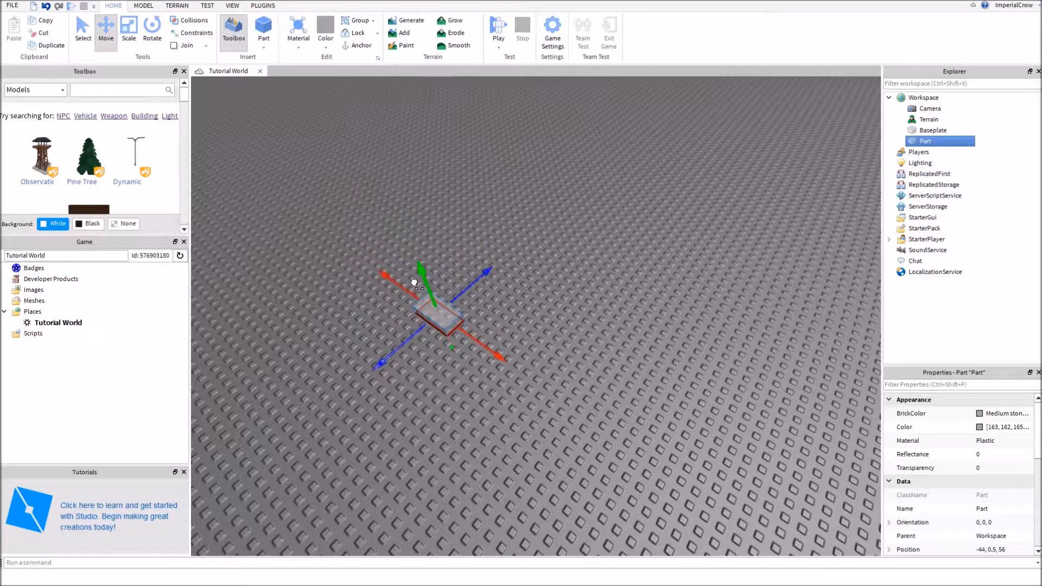
- Scale the block along its horizontal axes into a large flat slab
{"action": "left_click", "coordinate": [128, 37]}
{"action": "left_click_drag", "start_coordinate": [454, 291], "coordinate": [781, 357]}
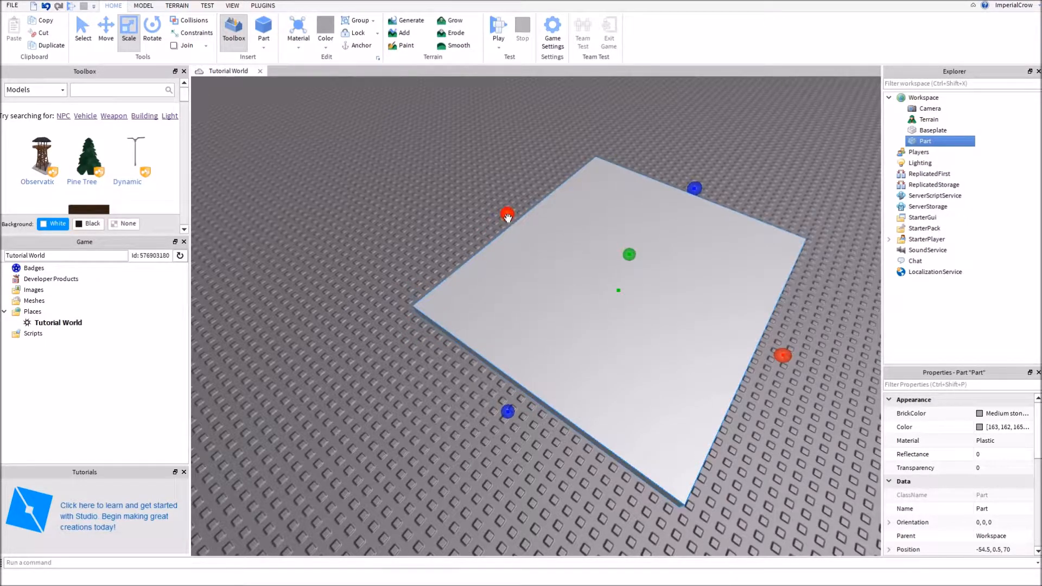
{"action": "left_click_drag", "start_coordinate": [508, 215], "coordinate": [261, 102]}
{"action": "right_click_drag", "start_coordinate": [424, 330], "coordinate": [428, 333]}
{"action": "scroll", "coordinate": [445, 339], "scroll_direction": "down", "scroll_amount": 3}
{"action": "left_click_drag", "start_coordinate": [461, 346], "coordinate": [467, 401]}
{"action": "left_click_drag", "start_coordinate": [736, 479], "coordinate": [704, 464]}
{"action": "left_click_drag", "start_coordinate": [523, 319], "coordinate": [681, 256]}
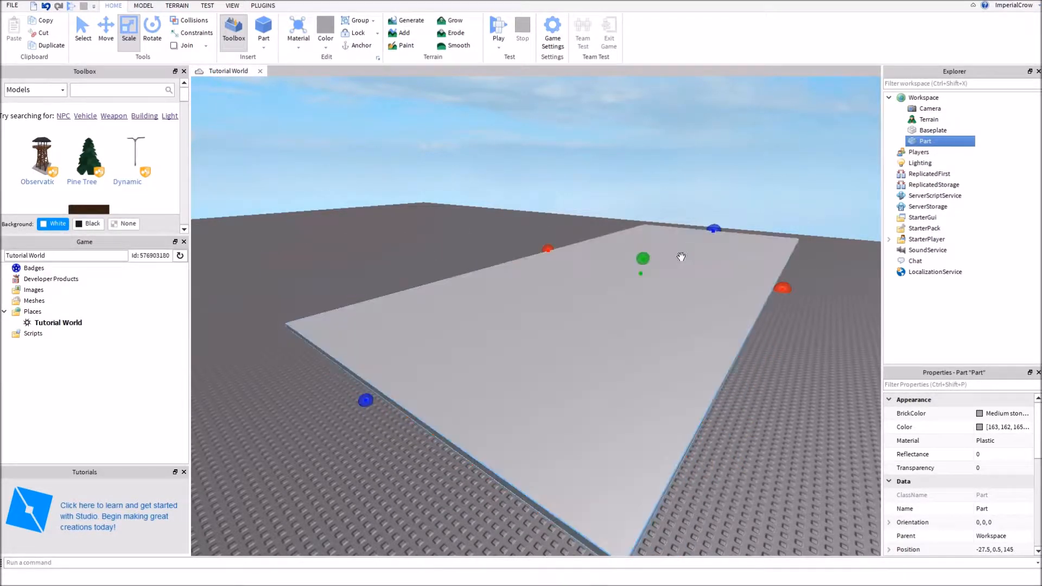
- Undo the slab's last resizes and redo them
{"action": "key", "text": "ctrl+z"}
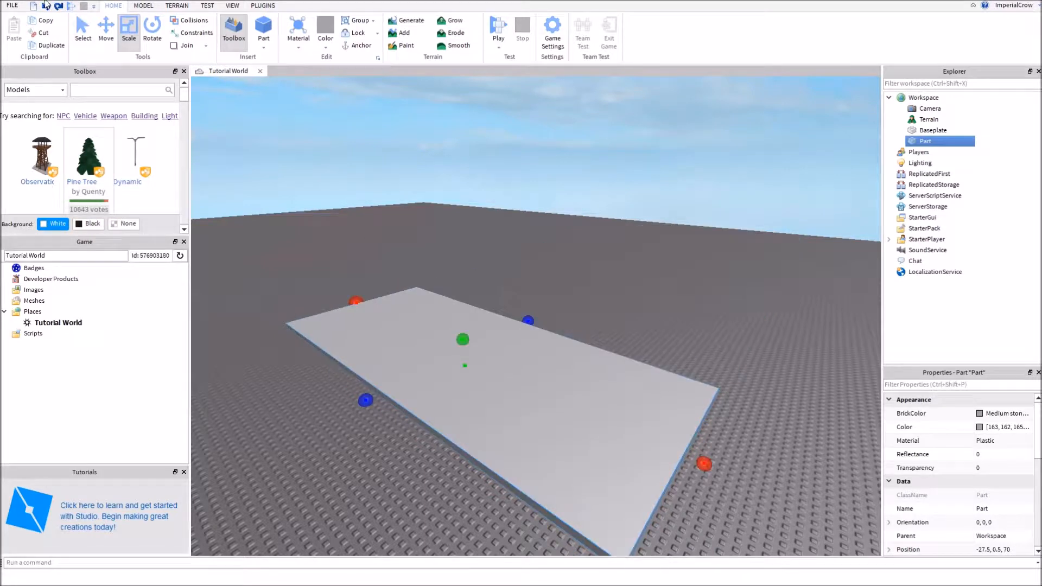
{"action": "left_click", "coordinate": [46, 7]}
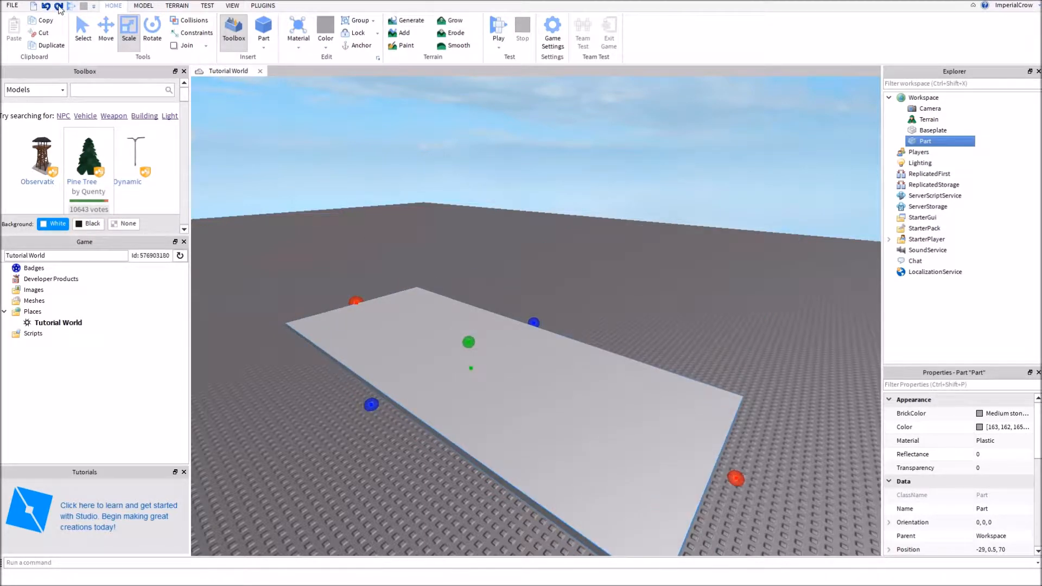
{"action": "left_click", "coordinate": [58, 7]}
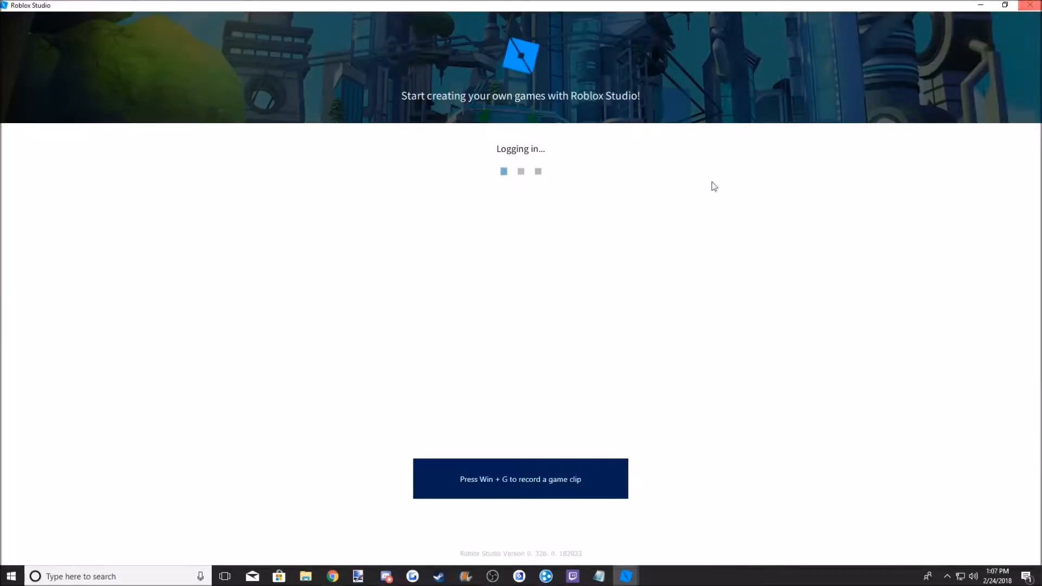
- Switch back to the Tutorial World window and narrow the slab into a long strip
{"action": "mouse_move", "coordinate": [615, 580]}
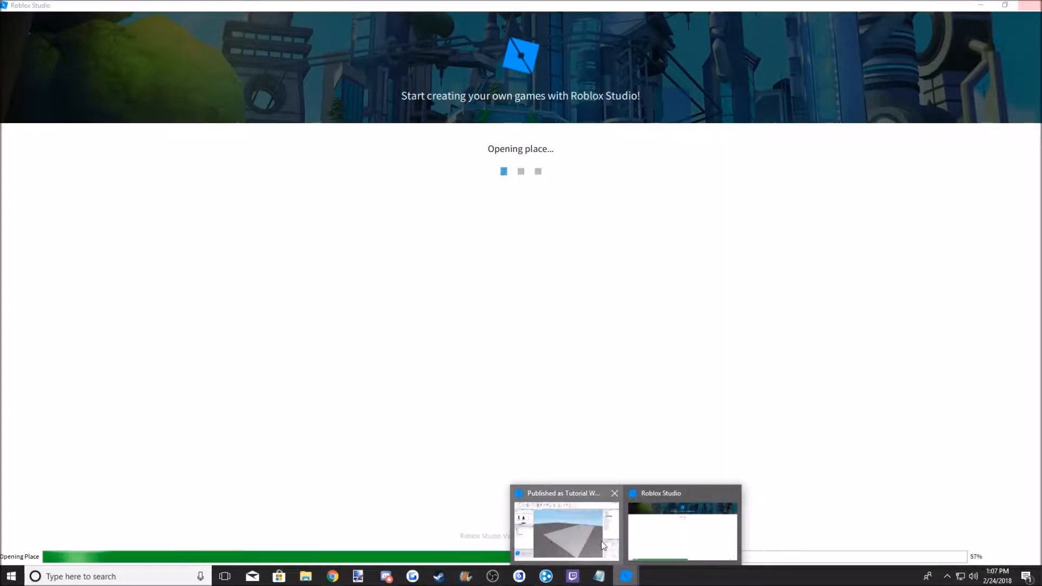
{"action": "left_click", "coordinate": [565, 525]}
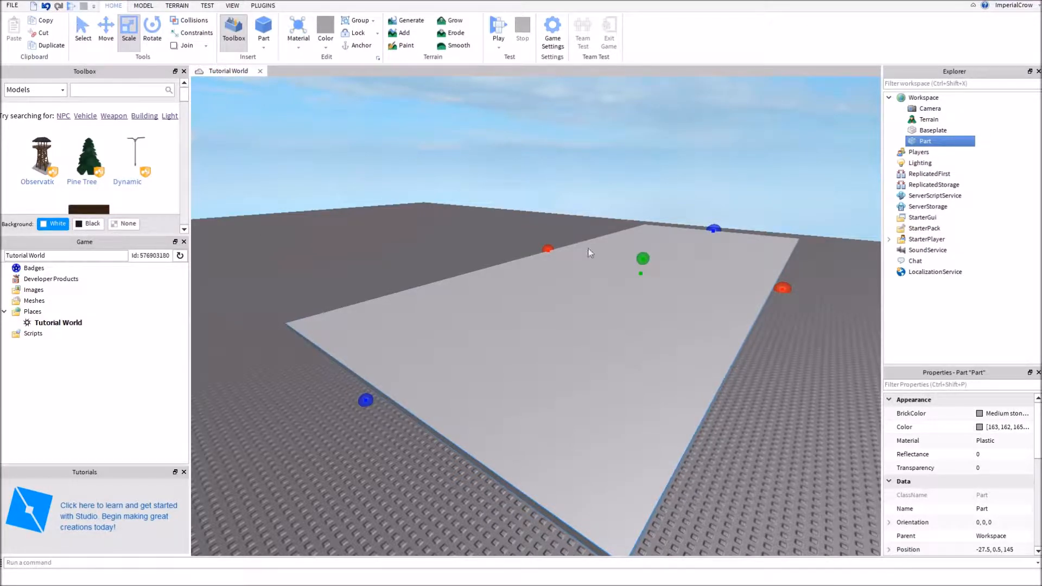
{"action": "left_click_drag", "start_coordinate": [715, 231], "coordinate": [488, 344]}
{"action": "left_click", "coordinate": [347, 296]}
{"action": "scroll", "coordinate": [541, 249], "scroll_direction": "down", "scroll_amount": 5}
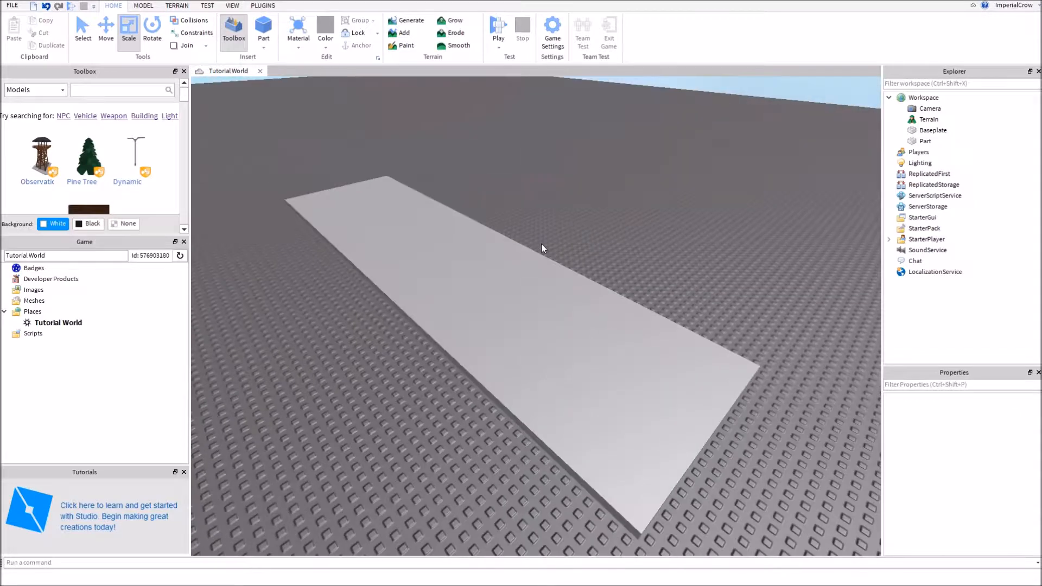
- Rotate the slab about its vertical axis to an orientation of about 110 degrees
{"action": "key", "text": "ctrl+4"}
{"action": "left_click", "coordinate": [646, 338]}
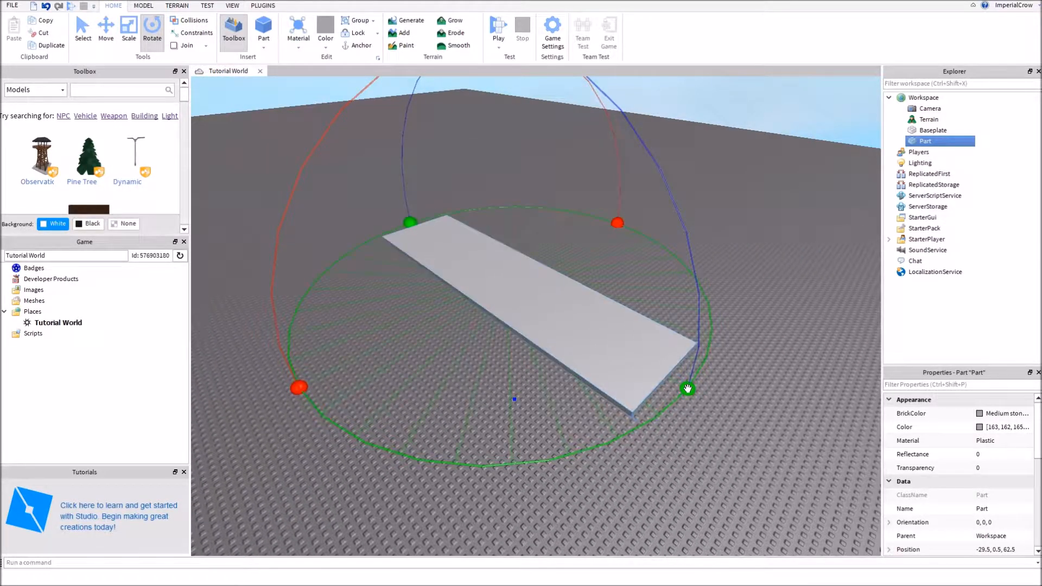
{"action": "left_click_drag", "start_coordinate": [687, 388], "coordinate": [562, 249]}
{"action": "left_click_drag", "start_coordinate": [617, 224], "coordinate": [570, 214]}
- Insert the Pine Tree model from the Toolbox, standing beside the slab
{"action": "left_click", "coordinate": [88, 156]}
{"action": "left_click_drag", "start_coordinate": [506, 265], "coordinate": [704, 322]}
{"action": "key", "text": "f"}
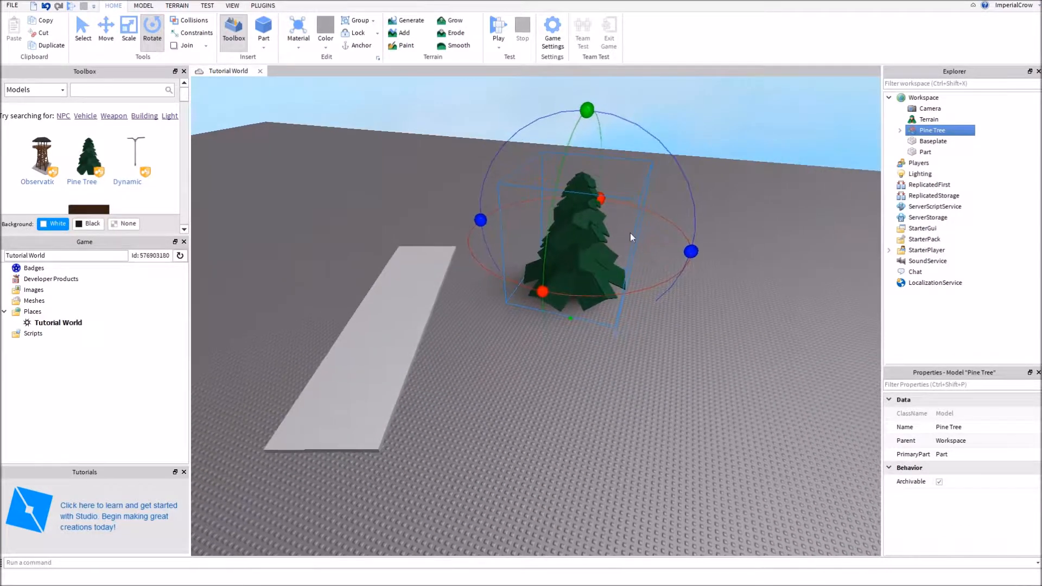
- Rotate the pine tree so that it lies on its side
{"action": "left_click_drag", "start_coordinate": [540, 291], "coordinate": [575, 226]}
{"action": "left_click_drag", "start_coordinate": [650, 203], "coordinate": [534, 518]}
{"action": "scroll", "coordinate": [563, 386], "scroll_direction": "up", "scroll_amount": 10}
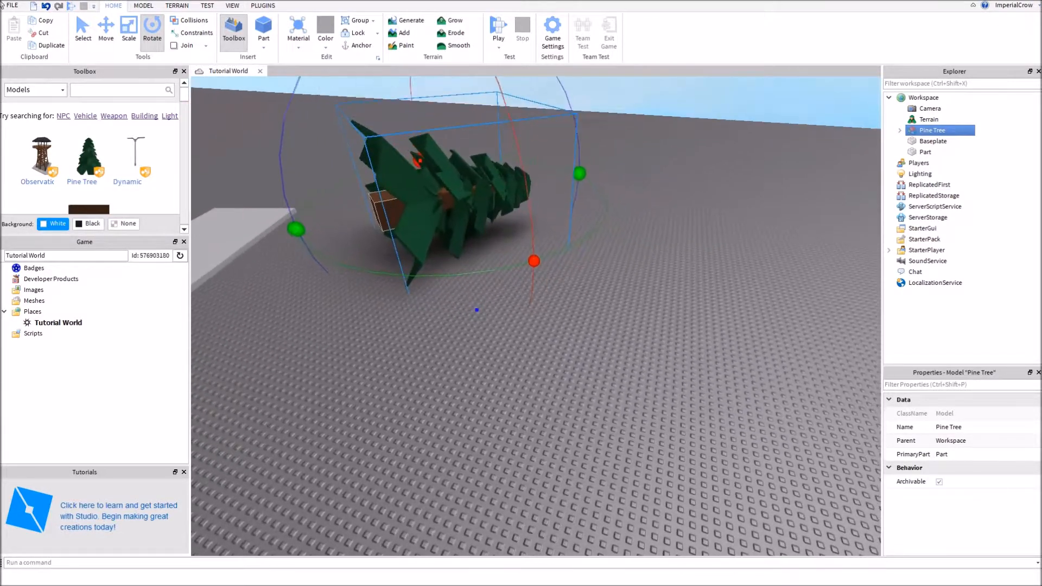
- Lower the tipped pine tree toward the baseplate with the Move tool and deselect it
{"action": "left_click", "coordinate": [110, 45]}
{"action": "right_click_drag", "start_coordinate": [502, 272], "coordinate": [489, 223]}
{"action": "scroll", "coordinate": [489, 224], "scroll_direction": "down", "scroll_amount": 2}
{"action": "left_click_drag", "start_coordinate": [483, 187], "coordinate": [489, 233]}
{"action": "left_click", "coordinate": [667, 352]}
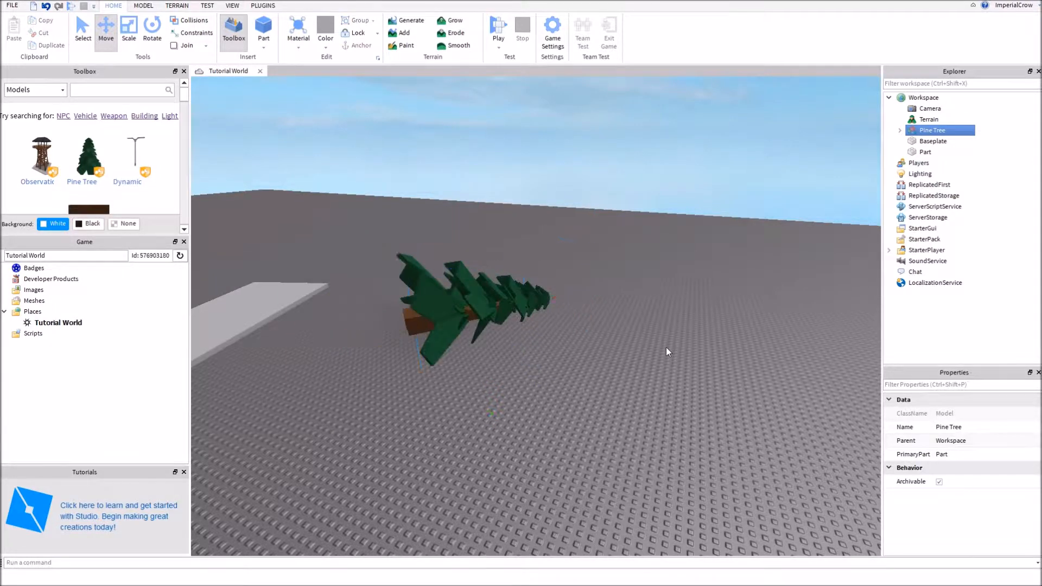
{"action": "scroll", "coordinate": [668, 352], "scroll_direction": "up", "scroll_amount": 4}
{"action": "right_click_drag", "start_coordinate": [667, 352], "coordinate": [666, 346]}
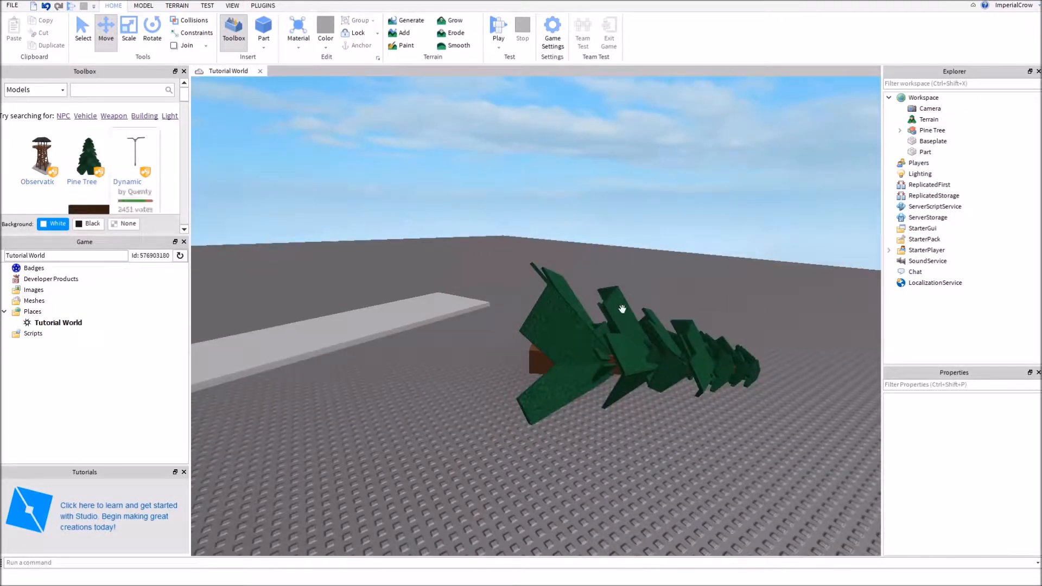
- Raise the pine tree and move it with collisions turned on, and lower it with collisions turned off
{"action": "left_click", "coordinate": [632, 346]}
{"action": "left_click_drag", "start_coordinate": [652, 241], "coordinate": [604, 114]}
{"action": "left_click", "coordinate": [190, 20]}
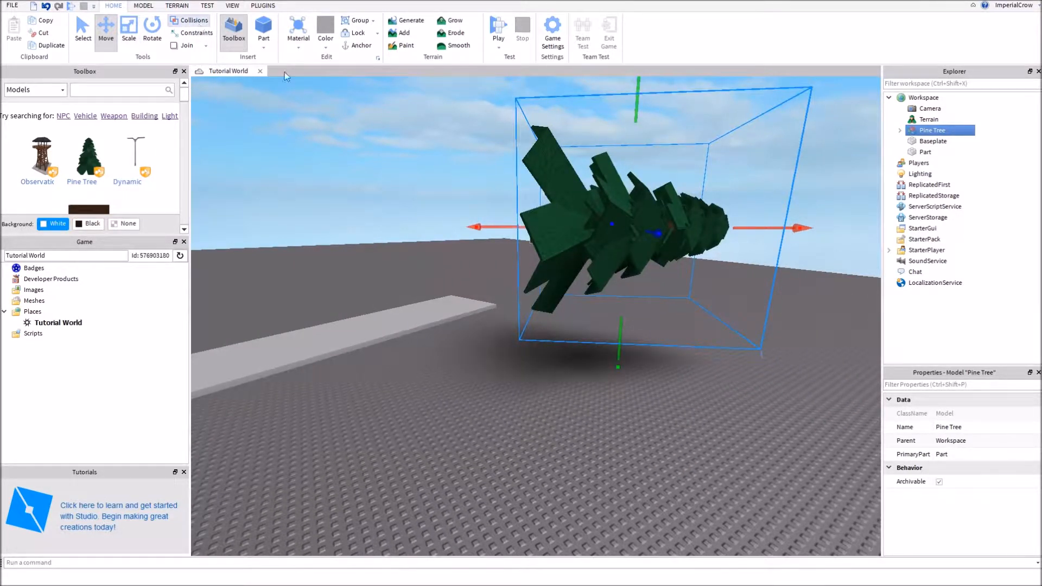
{"action": "scroll", "coordinate": [542, 205], "scroll_direction": "down", "scroll_amount": 3}
{"action": "left_click_drag", "start_coordinate": [520, 185], "coordinate": [552, 142]}
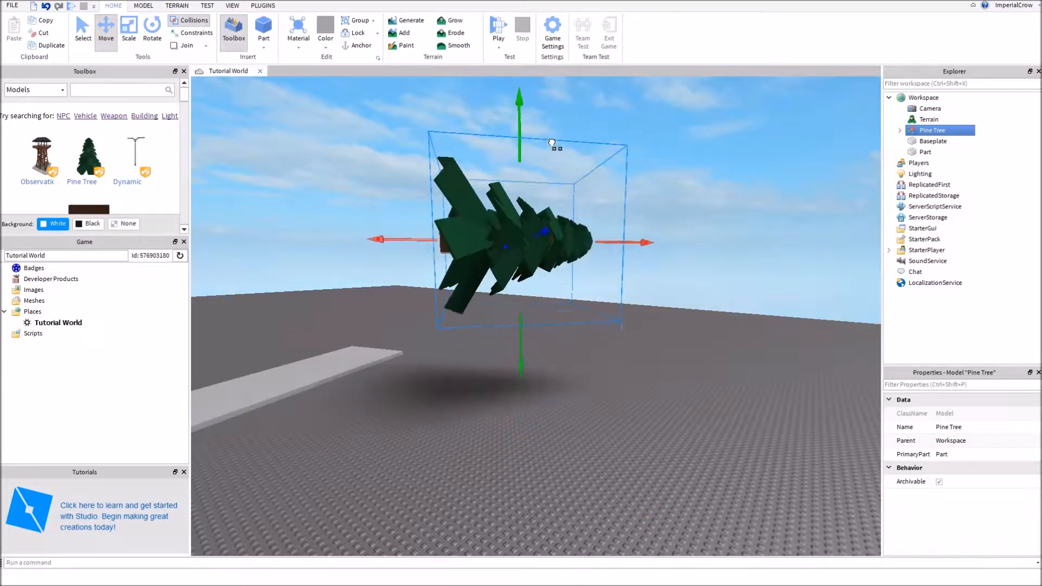
{"action": "left_click", "coordinate": [206, 20]}
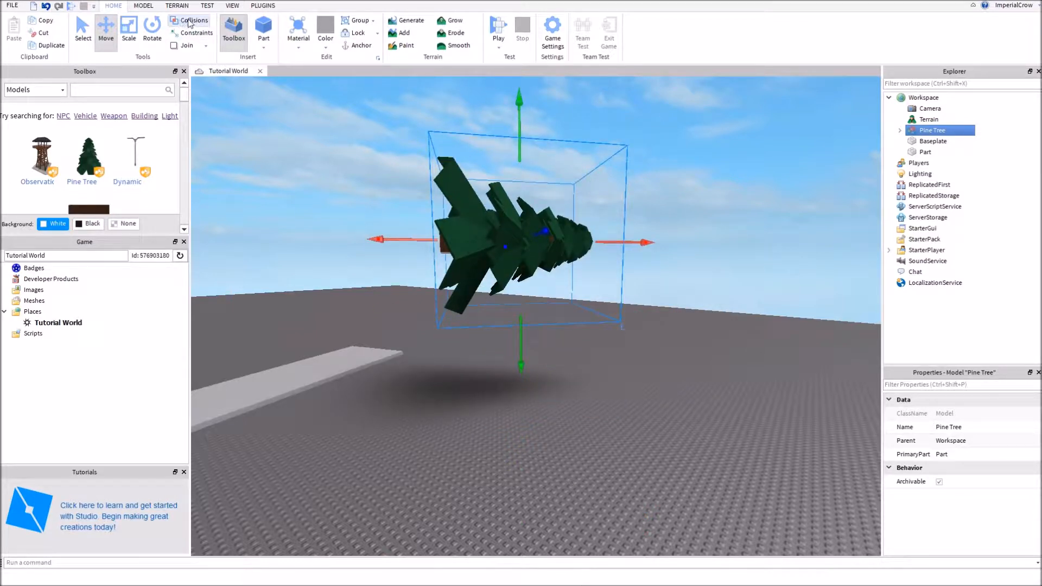
{"action": "left_click_drag", "start_coordinate": [526, 111], "coordinate": [513, 211]}
- Delete the pine tree and select the slab
{"action": "key", "text": "Delete"}
{"action": "right_click_drag", "start_coordinate": [593, 366], "coordinate": [594, 408]}
{"action": "key", "text": "w"}
{"action": "key", "text": "s"}
{"action": "right_click_drag", "start_coordinate": [510, 362], "coordinate": [512, 374]}
{"action": "key", "text": "w"}
{"action": "key", "text": "s"}
{"action": "left_click", "coordinate": [472, 249]}
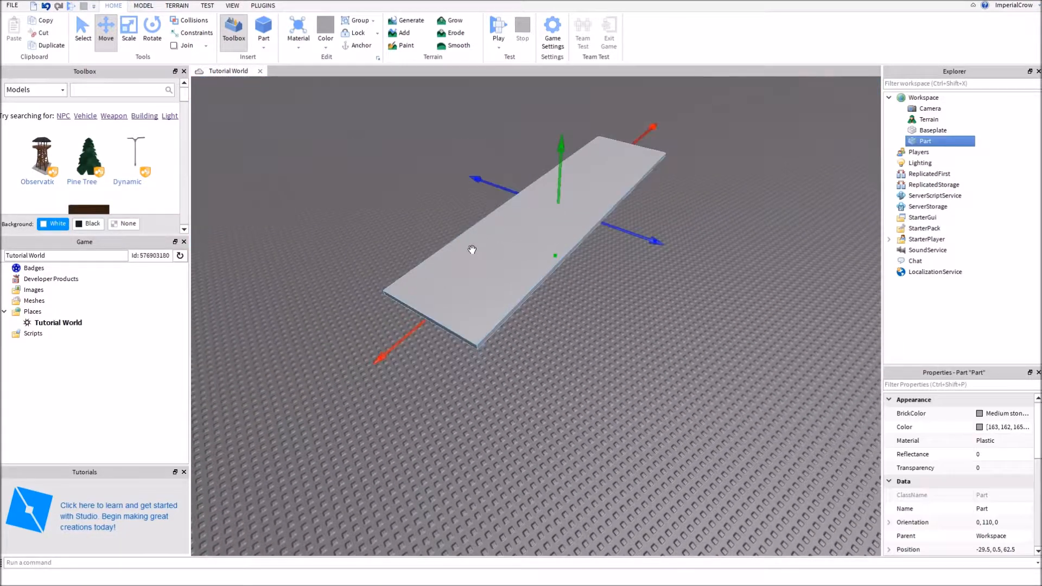
- Undo the deletion of the pine tree and remove the slab from the baseplate
{"action": "right_click_drag", "start_coordinate": [502, 210], "coordinate": [505, 204]}
{"action": "key", "text": "w"}
{"action": "key", "text": "ctrl+z"}
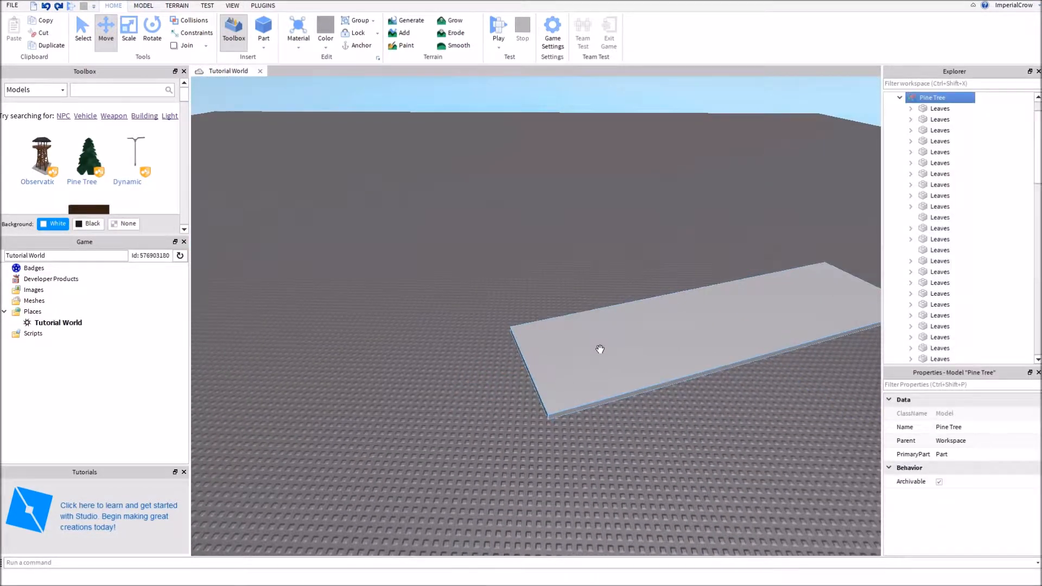
{"action": "key", "text": "ctrl+z"}
{"action": "key", "text": "ctrl+z"}
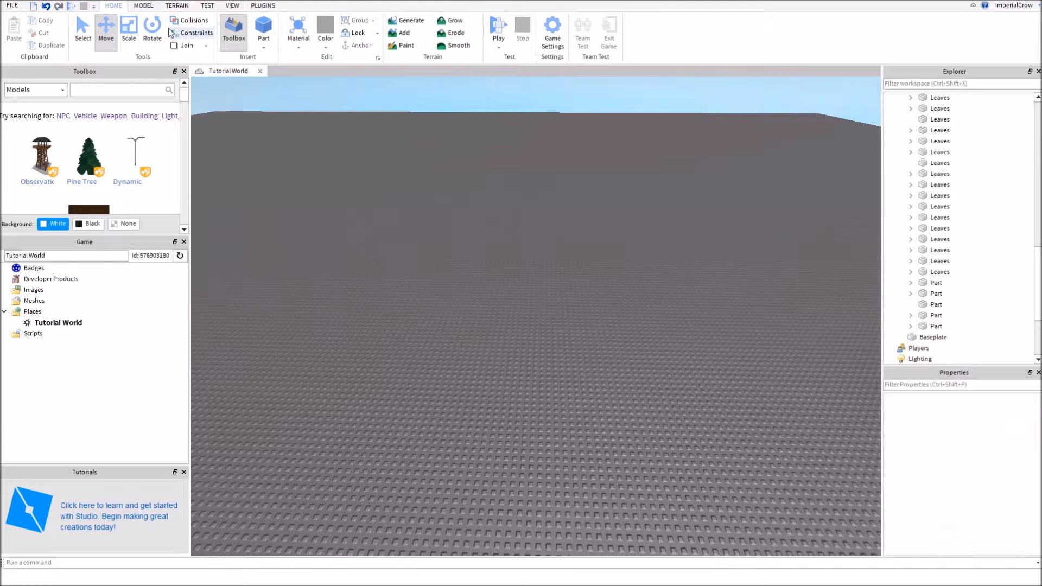
- Insert a new block part and scale it into a long, tall box near the pine tree
{"action": "left_click", "coordinate": [270, 40]}
{"action": "left_click", "coordinate": [129, 30]}
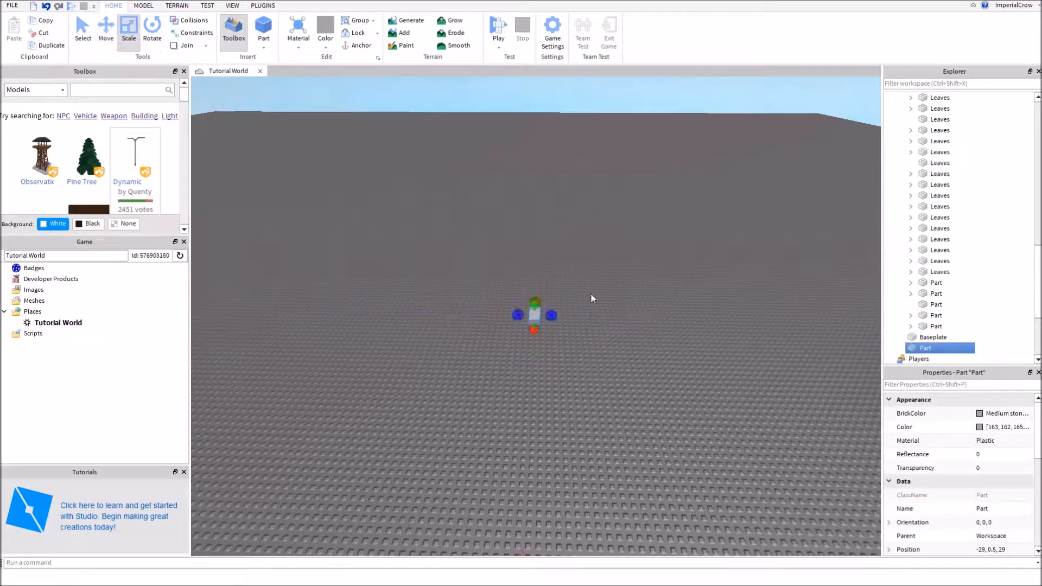
{"action": "left_click_drag", "start_coordinate": [551, 315], "coordinate": [839, 325]}
{"action": "left_click_drag", "start_coordinate": [680, 352], "coordinate": [759, 130]}
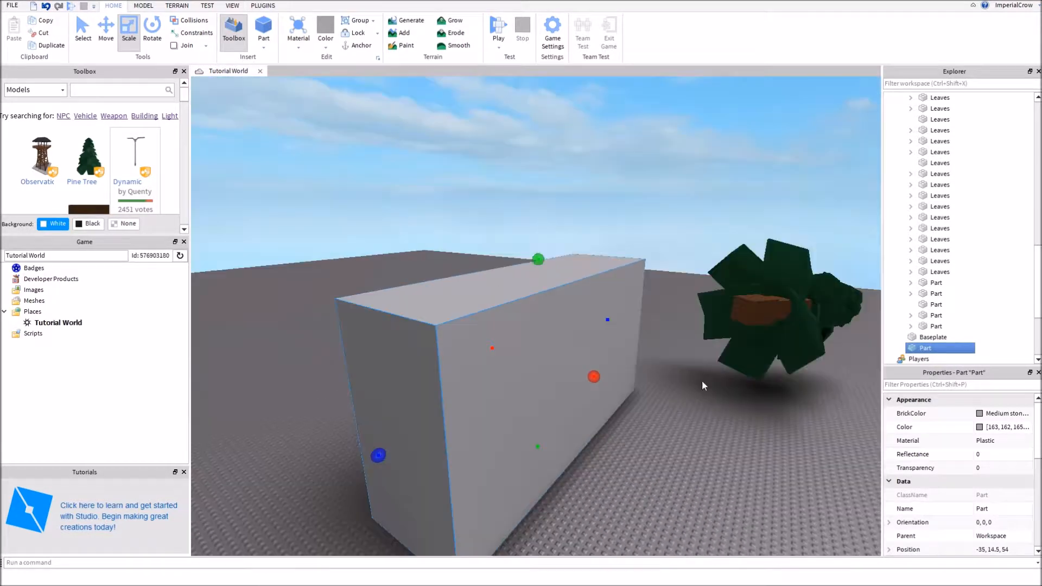
- Delete the pine tree and select the large box
{"action": "left_click", "coordinate": [686, 358]}
{"action": "key", "text": "Delete"}
{"action": "right_click_drag", "start_coordinate": [685, 358], "coordinate": [686, 360]}
{"action": "left_click", "coordinate": [497, 287]}
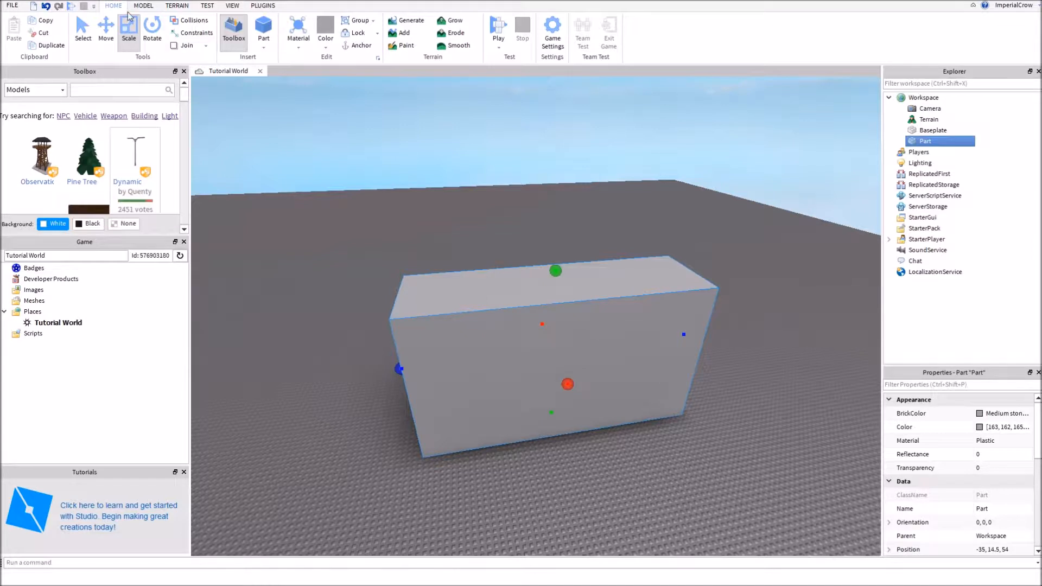
- Set the rotation snap increment to 1°, and test-rotate the large box and undo the rotation
{"action": "left_click", "coordinate": [147, 6]}
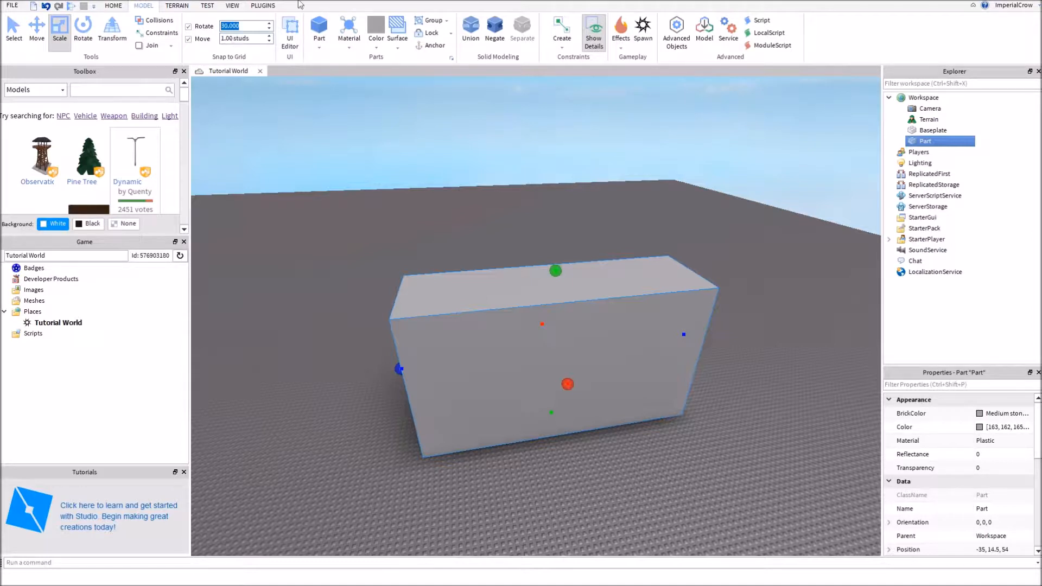
{"action": "key", "text": "ctrl+4"}
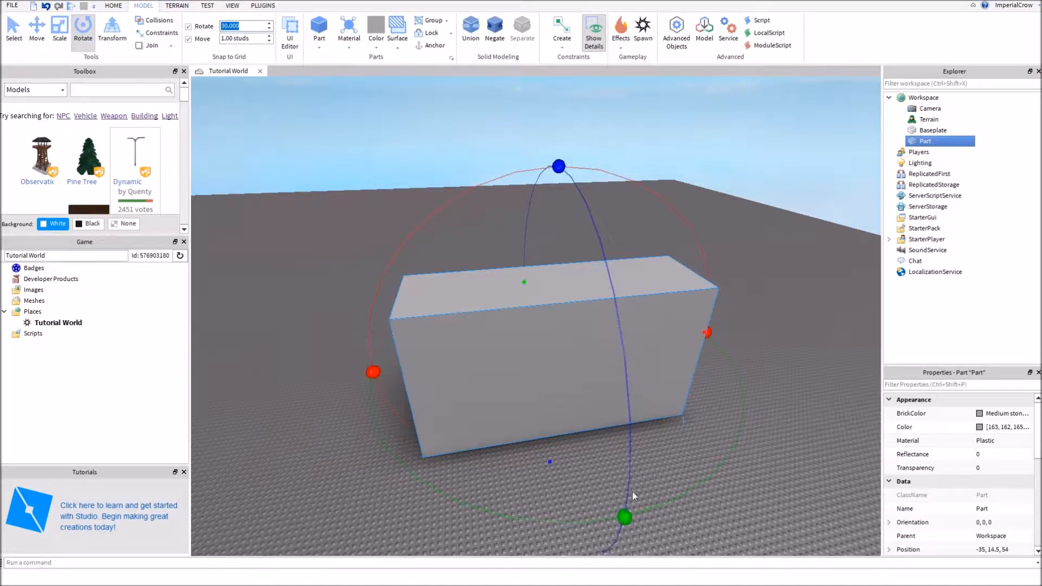
{"action": "mouse_move", "coordinate": [625, 516]}
{"action": "left_mouse_down"}
{"action": "mouse_move", "coordinate": [728, 456]}
{"action": "mouse_move", "coordinate": [477, 255]}
{"action": "mouse_move", "coordinate": [702, 328]}
{"action": "mouse_move", "coordinate": [444, 390]}
{"action": "mouse_move", "coordinate": [624, 491]}
{"action": "mouse_move", "coordinate": [625, 515]}
{"action": "left_mouse_up"}
{"action": "left_click_drag", "start_coordinate": [617, 522], "coordinate": [595, 354]}
{"action": "key", "text": "ctrl+z"}
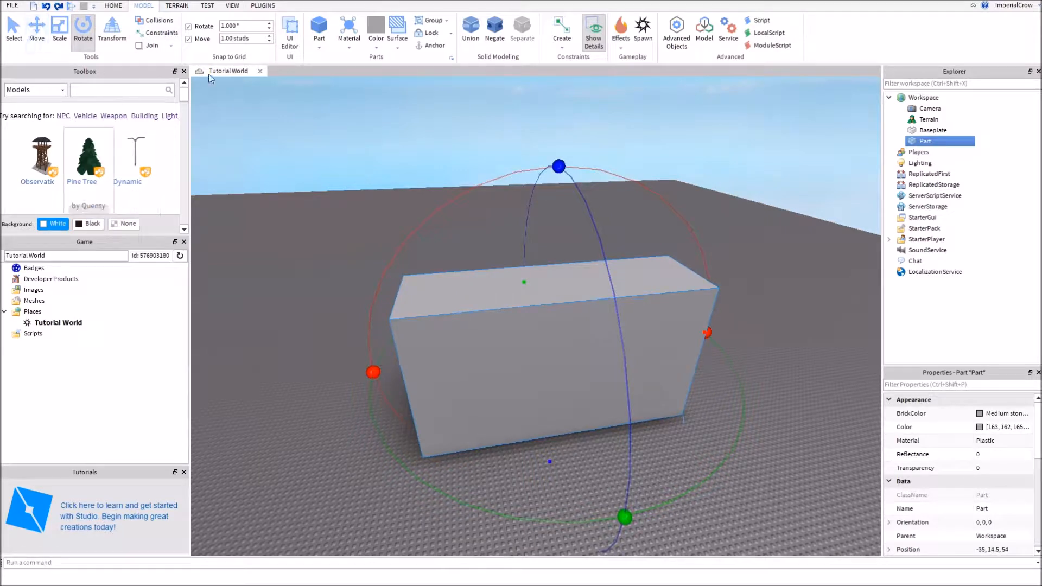
- Scale the large box down in height and width into a thin, narrow bar on the baseplate
{"action": "left_click", "coordinate": [37, 32]}
{"action": "scroll", "coordinate": [435, 204], "scroll_direction": "up", "scroll_amount": 8}
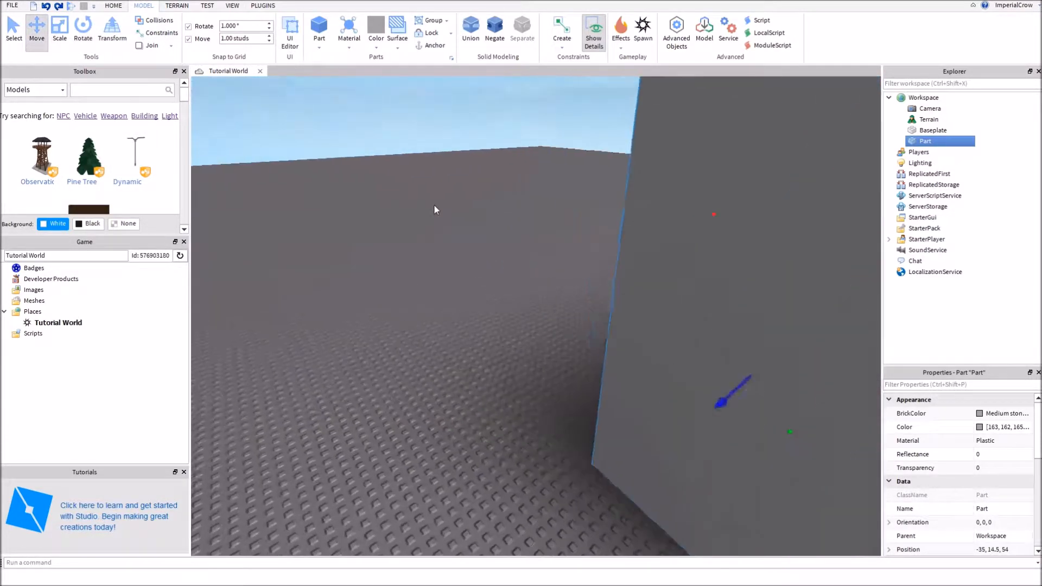
{"action": "key", "text": "f"}
{"action": "left_click", "coordinate": [60, 31]}
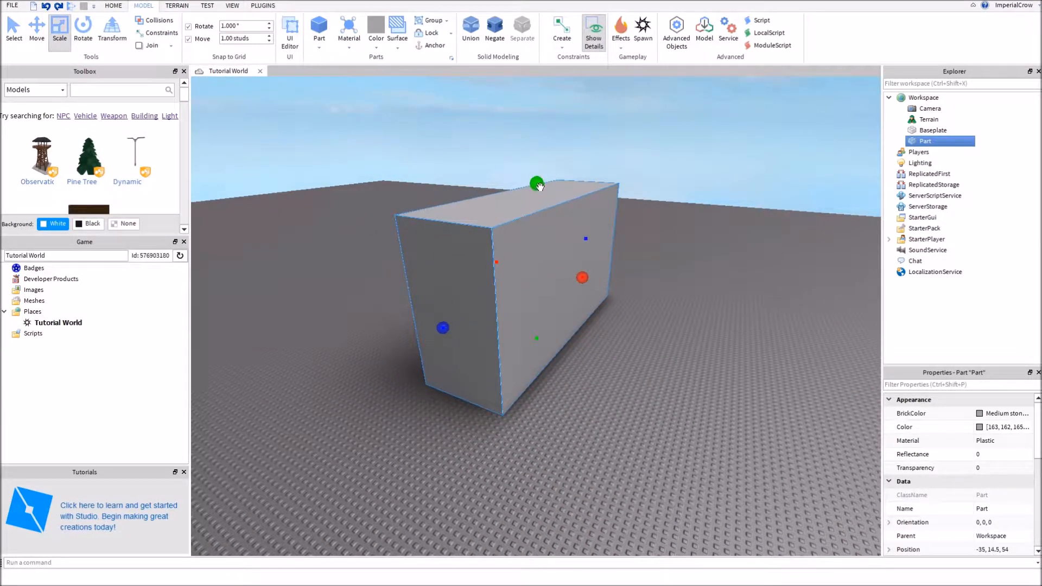
{"action": "left_click_drag", "start_coordinate": [539, 187], "coordinate": [549, 396]}
{"action": "left_click_drag", "start_coordinate": [571, 353], "coordinate": [328, 296]}
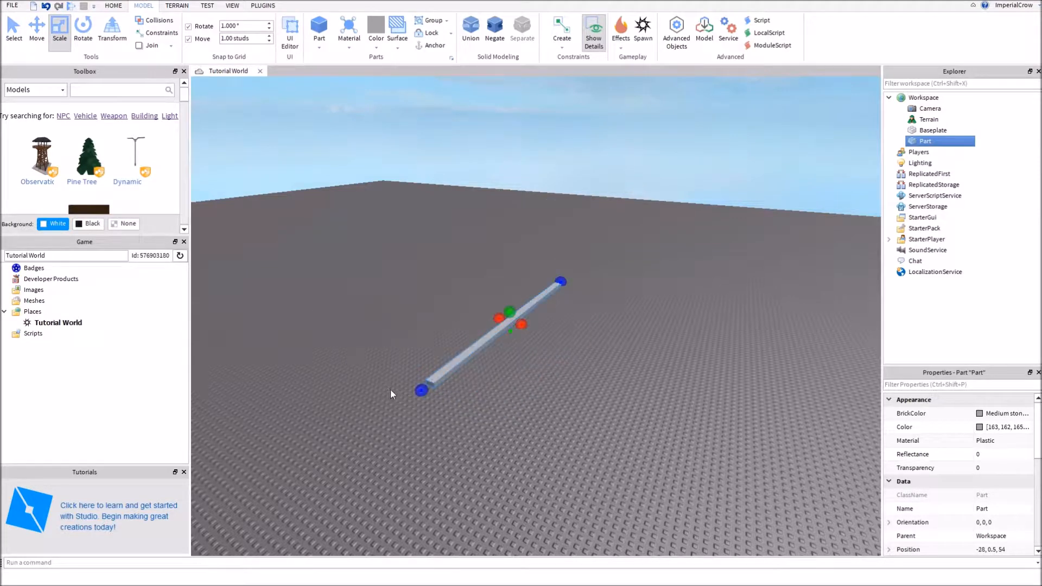
- Scale the thin bar down in length and width into a small cube on the baseplate
{"action": "left_click_drag", "start_coordinate": [421, 390], "coordinate": [673, 253]}
{"action": "scroll", "coordinate": [673, 253], "scroll_direction": "up", "scroll_amount": 10}
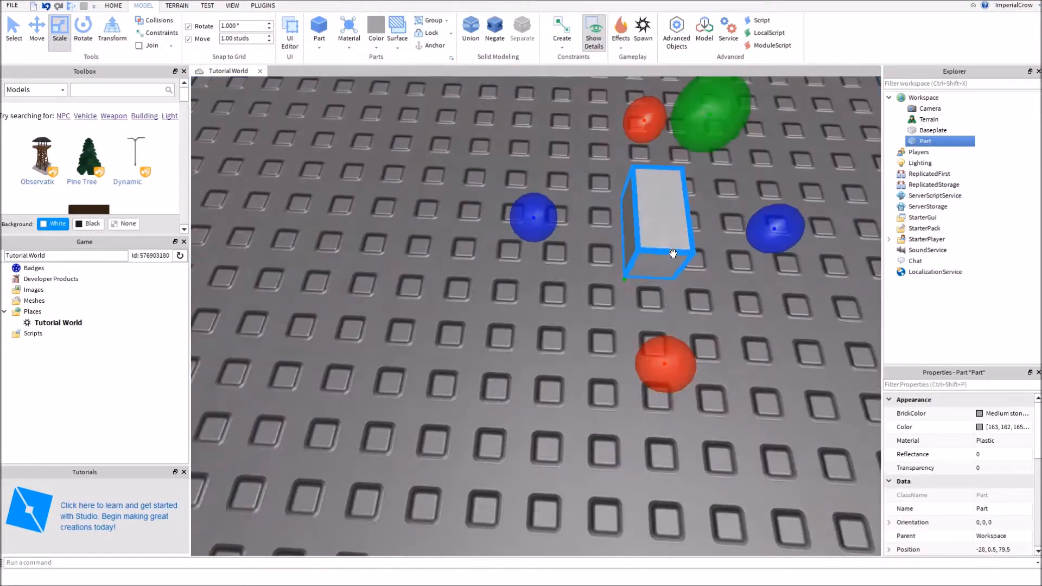
{"action": "scroll", "coordinate": [673, 253], "scroll_direction": "down", "scroll_amount": 5}
{"action": "left_click_drag", "start_coordinate": [612, 294], "coordinate": [613, 212]}
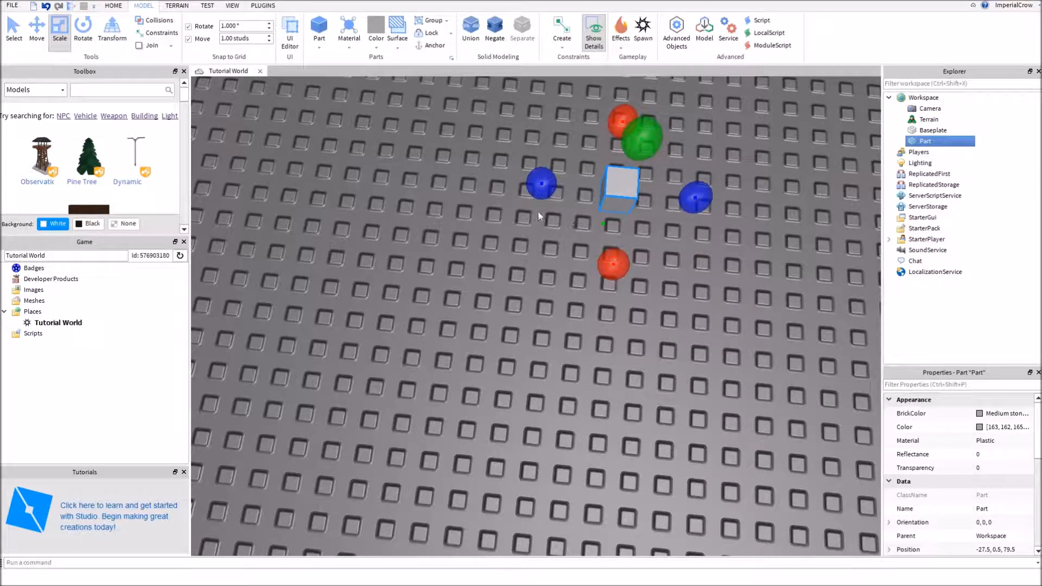
{"action": "left_click_drag", "start_coordinate": [545, 188], "coordinate": [595, 190]}
{"action": "left_click_drag", "start_coordinate": [614, 184], "coordinate": [682, 202]}
{"action": "right_click_drag", "start_coordinate": [679, 210], "coordinate": [679, 211]}
{"action": "mouse_move", "coordinate": [570, 296]}
{"action": "left_mouse_down"}
{"action": "mouse_move", "coordinate": [678, 278]}
{"action": "mouse_move", "coordinate": [566, 294]}
{"action": "left_mouse_up"}
{"action": "right_click_drag", "start_coordinate": [566, 294], "coordinate": [588, 341]}
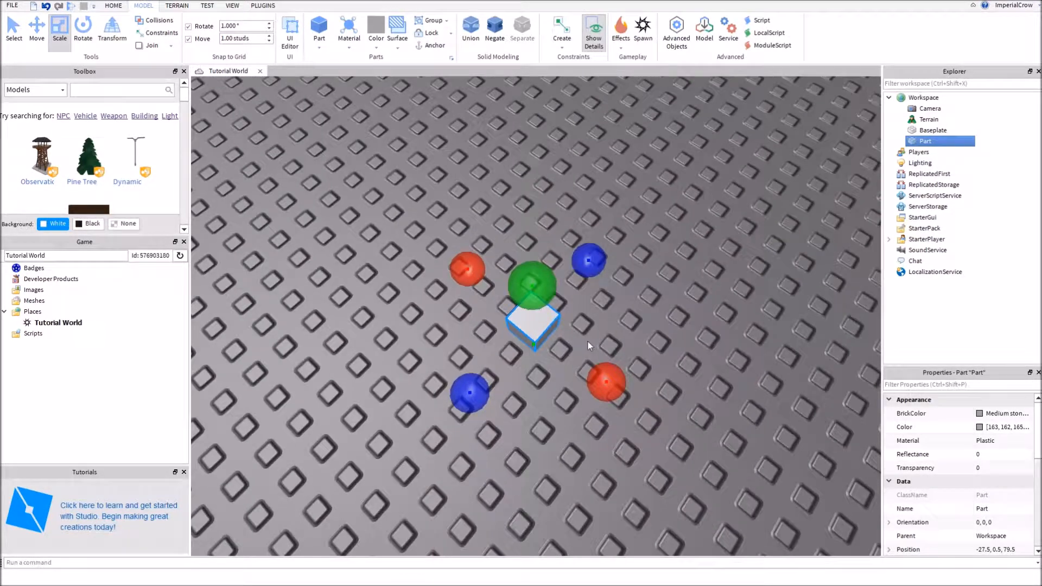
{"action": "mouse_move", "coordinate": [621, 385]}
{"action": "left_mouse_down"}
{"action": "mouse_move", "coordinate": [631, 409]}
{"action": "mouse_move", "coordinate": [669, 430]}
{"action": "mouse_move", "coordinate": [608, 383]}
{"action": "left_mouse_up"}
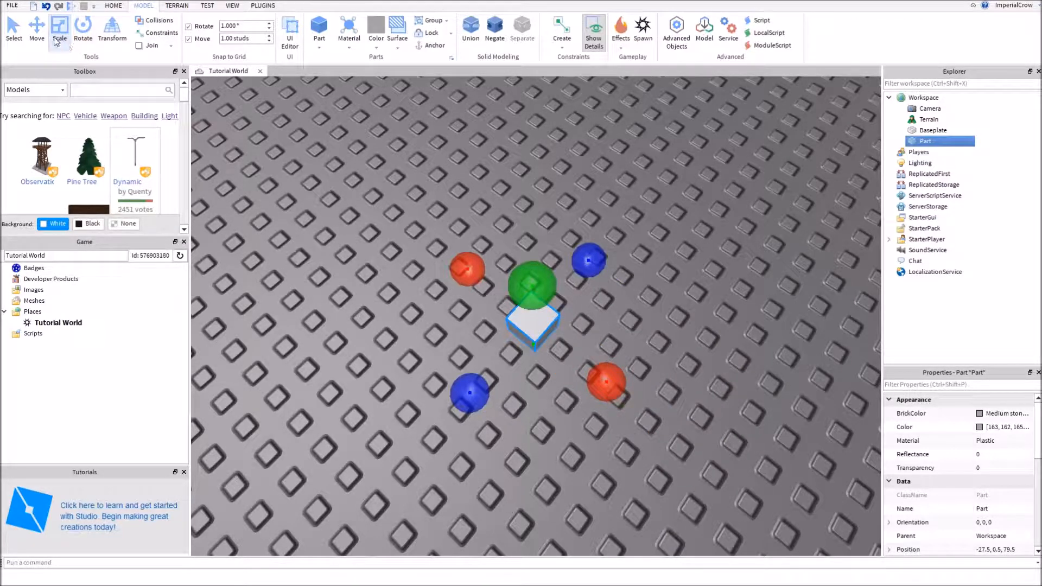
- Set the move snap increment to 0.50 studs, and test-move the small cube along the red axis and back
{"action": "left_click", "coordinate": [36, 30]}
{"action": "mouse_move", "coordinate": [582, 366]}
{"action": "left_mouse_down"}
{"action": "mouse_move", "coordinate": [677, 431]}
{"action": "mouse_move", "coordinate": [545, 344]}
{"action": "mouse_move", "coordinate": [564, 366]}
{"action": "left_mouse_up"}
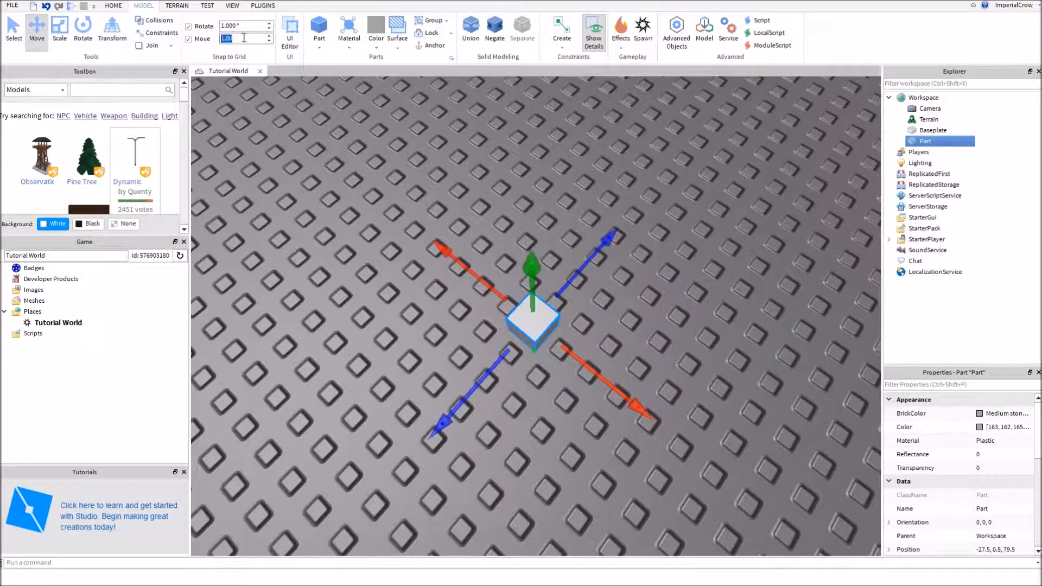
{"action": "key", "text": "BackSpace"}
{"action": "left_click_drag", "start_coordinate": [587, 356], "coordinate": [592, 371]}
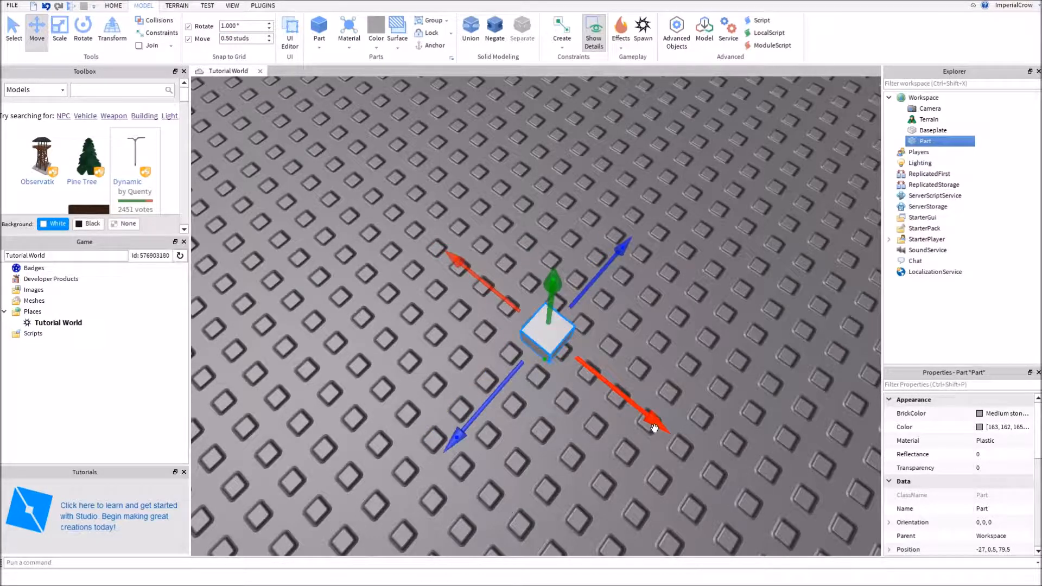
{"action": "left_click_drag", "start_coordinate": [636, 404], "coordinate": [616, 388]}
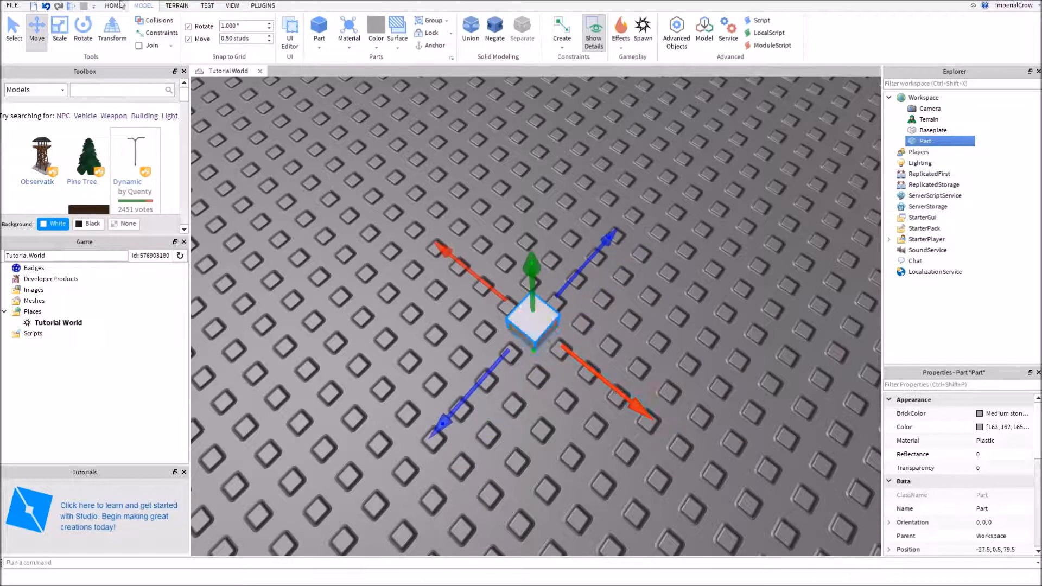
- Test-scale the small cube one snap increment longer along the red axis and return it to its cube shape
{"action": "left_click", "coordinate": [61, 34]}
{"action": "left_click_drag", "start_coordinate": [600, 369], "coordinate": [622, 395]}
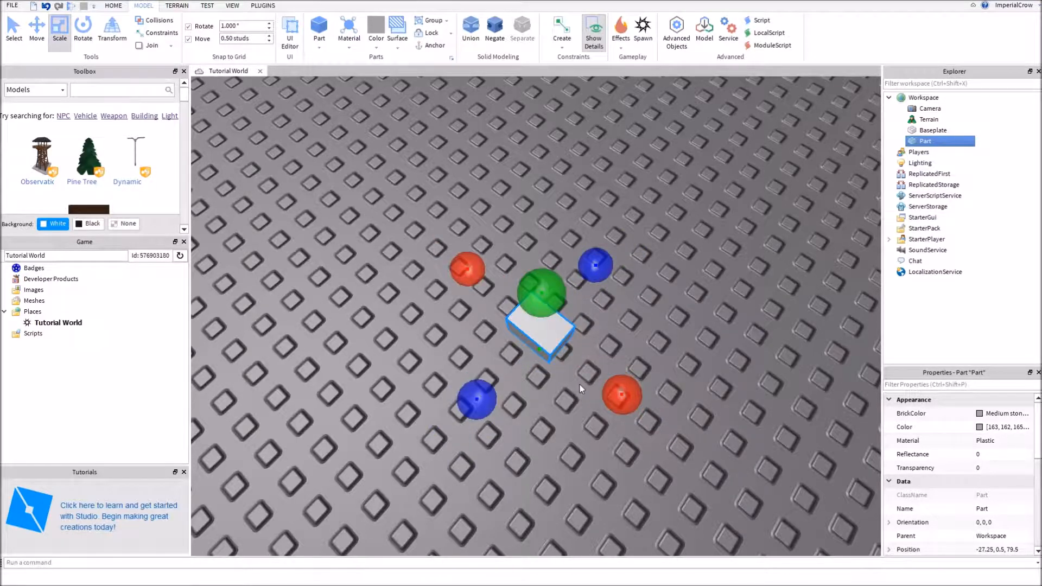
{"action": "left_click_drag", "start_coordinate": [620, 394], "coordinate": [590, 395]}
{"action": "scroll", "coordinate": [604, 373], "scroll_direction": "up", "scroll_amount": 4}
{"action": "scroll", "coordinate": [605, 373], "scroll_direction": "down", "scroll_amount": 10}
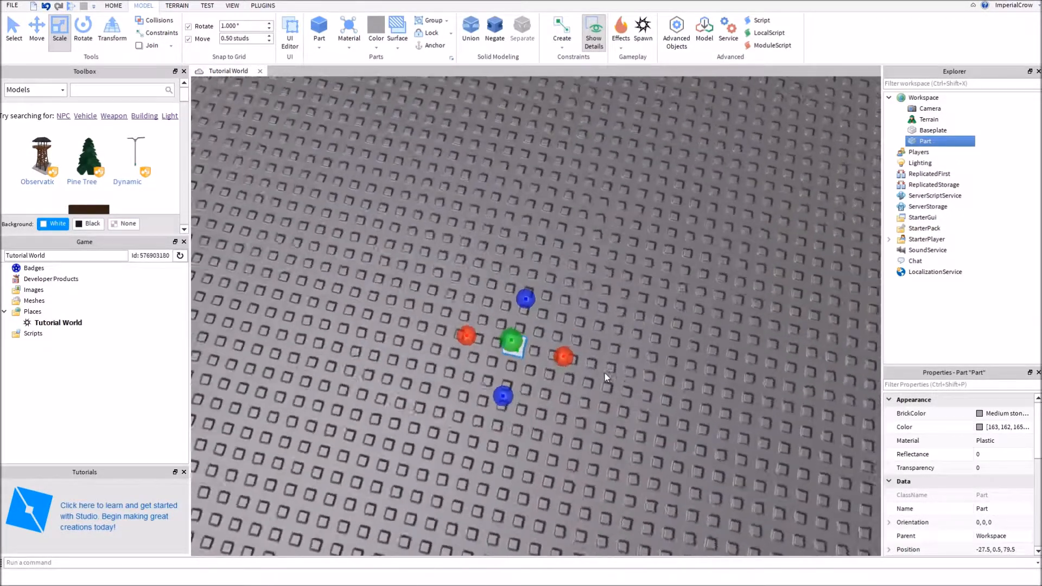
- Set the move snap increment to 1.00 studs and deselect the small cube
{"action": "right_click_drag", "start_coordinate": [605, 373], "coordinate": [605, 373]}
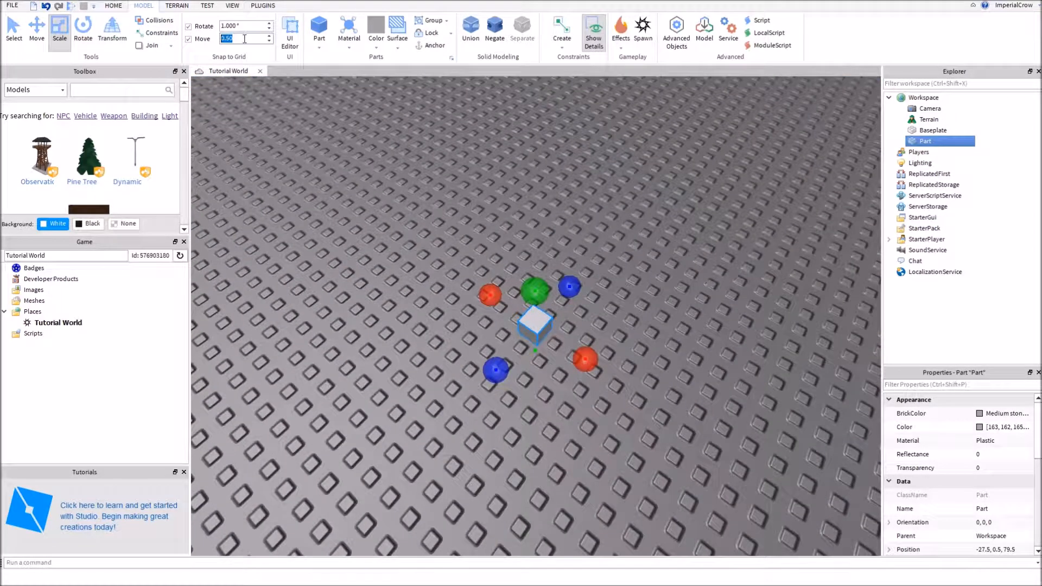
{"action": "left_click", "coordinate": [644, 291]}
{"action": "right_click_drag", "start_coordinate": [643, 291], "coordinate": [644, 291]}
{"action": "scroll", "coordinate": [543, 274], "scroll_direction": "down", "scroll_amount": 5}
{"action": "scroll", "coordinate": [508, 228], "scroll_direction": "up", "scroll_amount": 5}
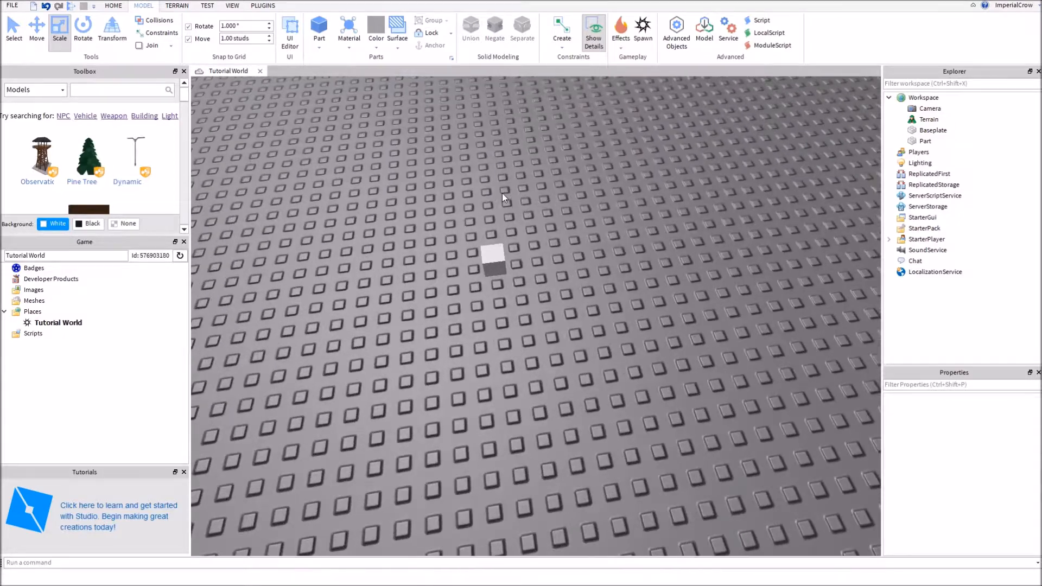
{"action": "right_click_drag", "start_coordinate": [503, 193], "coordinate": [503, 193]}
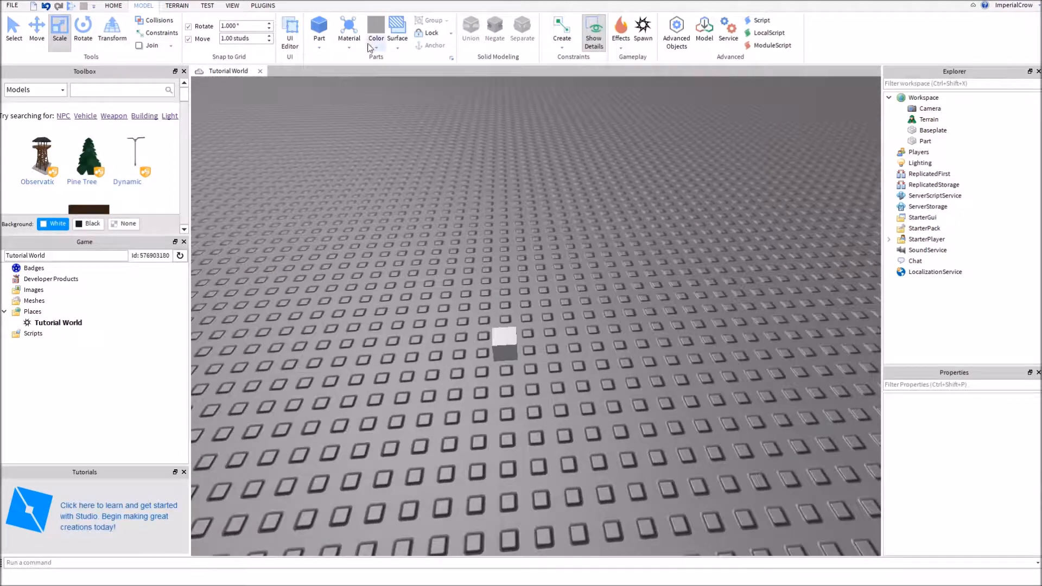
- Select the small cube and scale it up in all directions into a large, wide block
{"action": "left_click", "coordinate": [492, 343]}
{"action": "left_click", "coordinate": [533, 344]}
{"action": "left_click", "coordinate": [507, 340]}
{"action": "left_click_drag", "start_coordinate": [559, 345], "coordinate": [760, 321]}
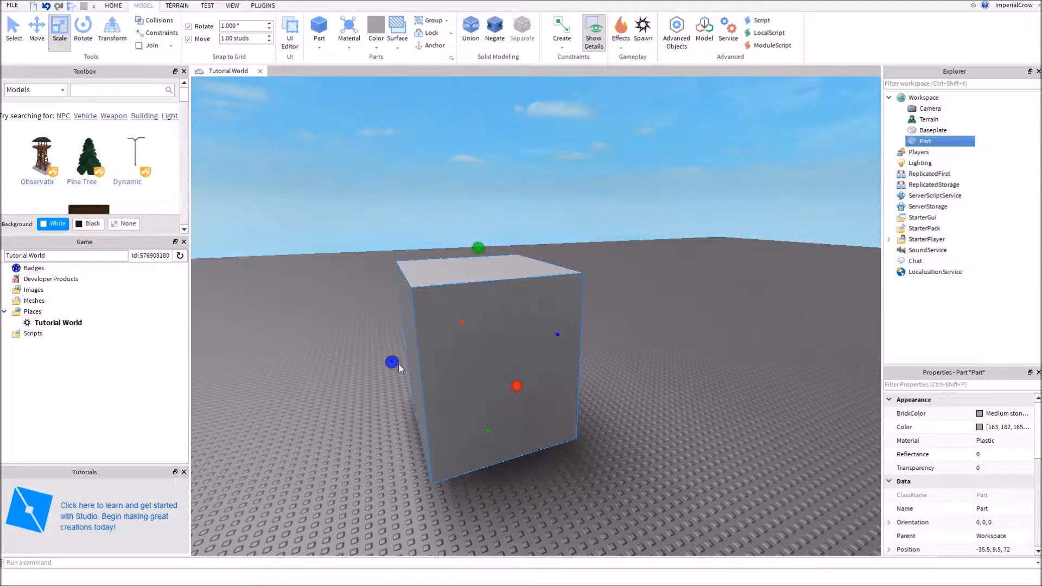
{"action": "left_click_drag", "start_coordinate": [399, 363], "coordinate": [256, 360]}
{"action": "scroll", "coordinate": [696, 432], "scroll_direction": "up", "scroll_amount": 5}
{"action": "right_click_drag", "start_coordinate": [697, 436], "coordinate": [673, 436]}
{"action": "left_click_drag", "start_coordinate": [643, 347], "coordinate": [795, 351]}
{"action": "right_click_drag", "start_coordinate": [673, 386], "coordinate": [673, 412]}
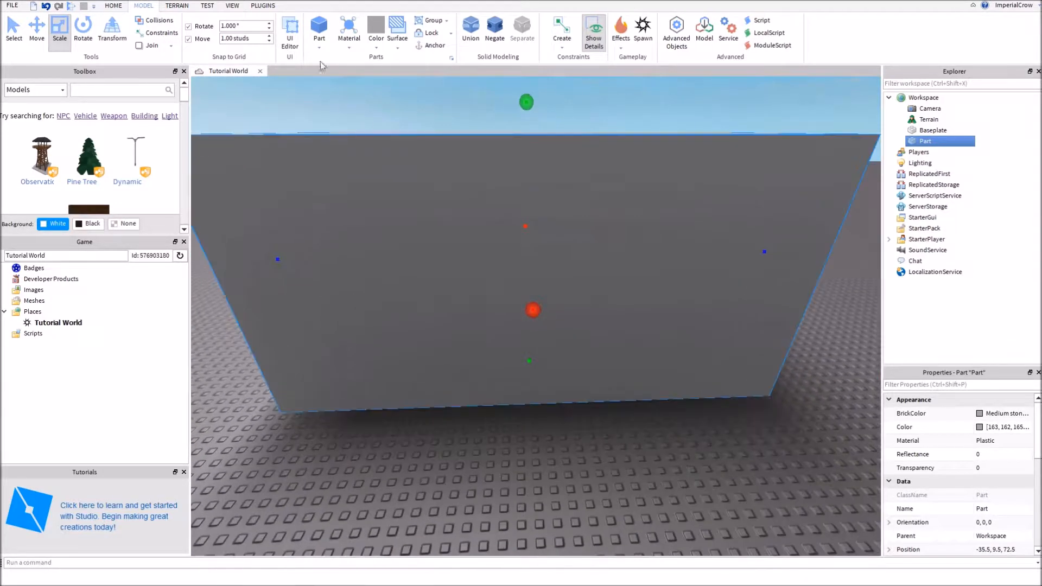
- Apply the Brick material to the large block and check its texture up close
{"action": "left_click", "coordinate": [363, 51]}
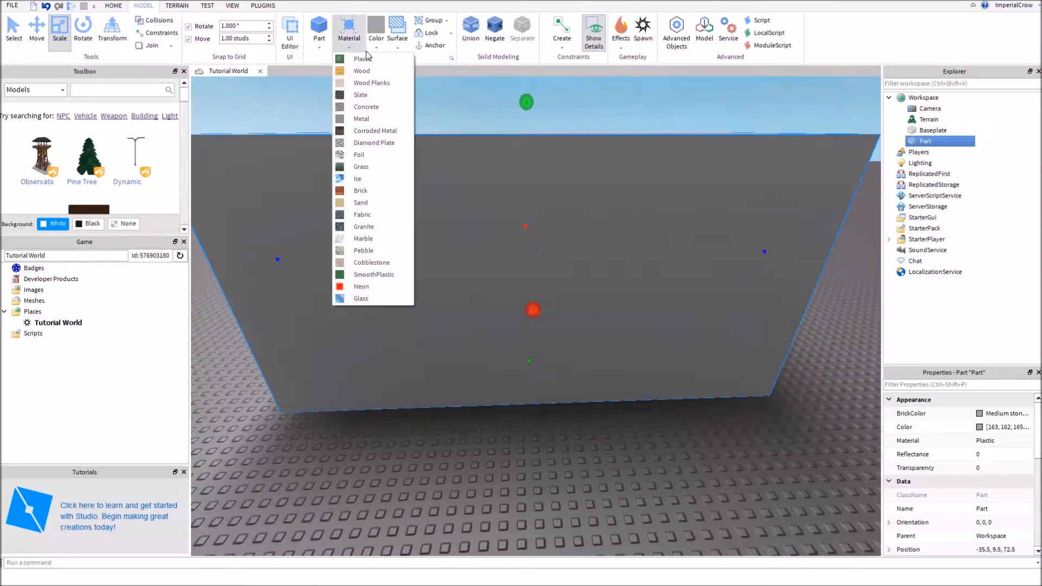
{"action": "left_click", "coordinate": [360, 195]}
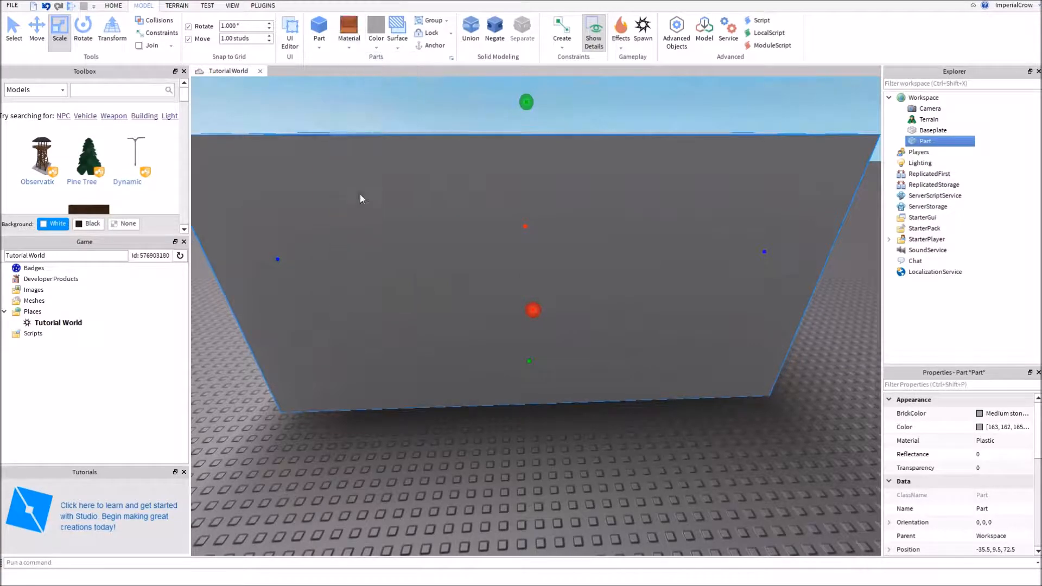
{"action": "scroll", "coordinate": [450, 256], "scroll_direction": "up", "scroll_amount": 4}
{"action": "right_click_drag", "start_coordinate": [450, 256], "coordinate": [478, 266]}
{"action": "scroll", "coordinate": [459, 256], "scroll_direction": "down", "scroll_amount": 3}
{"action": "scroll", "coordinate": [476, 266], "scroll_direction": "up", "scroll_amount": 3}
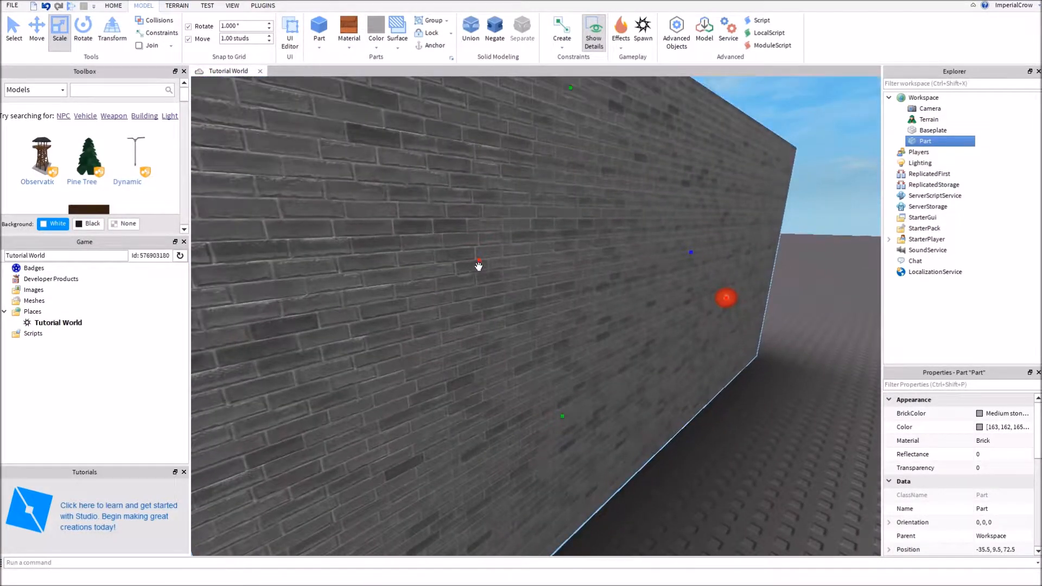
- Switch the large block's material to Corroded Metal and color it Pastel blue-green
{"action": "left_click", "coordinate": [350, 45]}
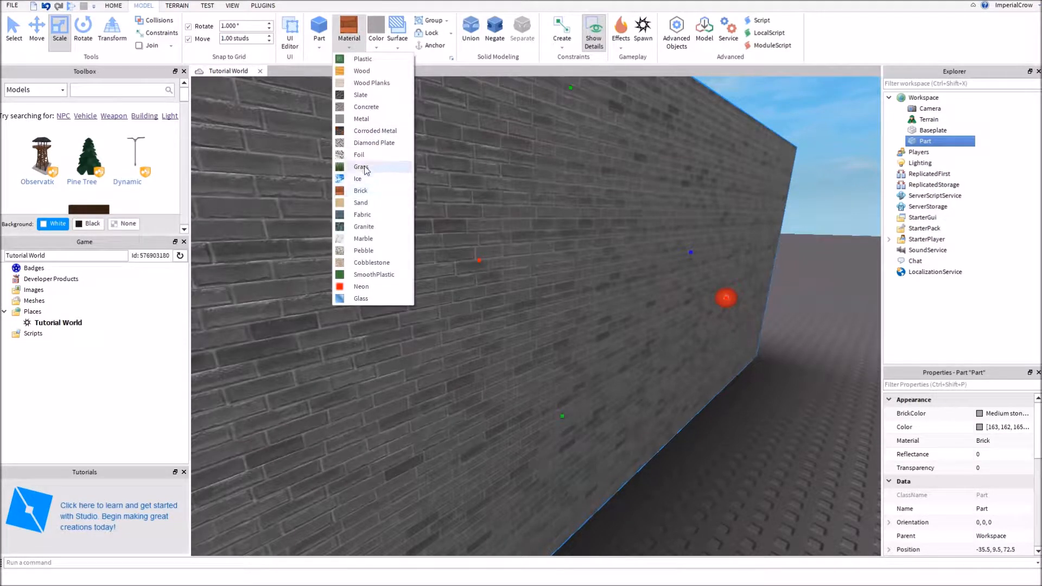
{"action": "left_click", "coordinate": [368, 131]}
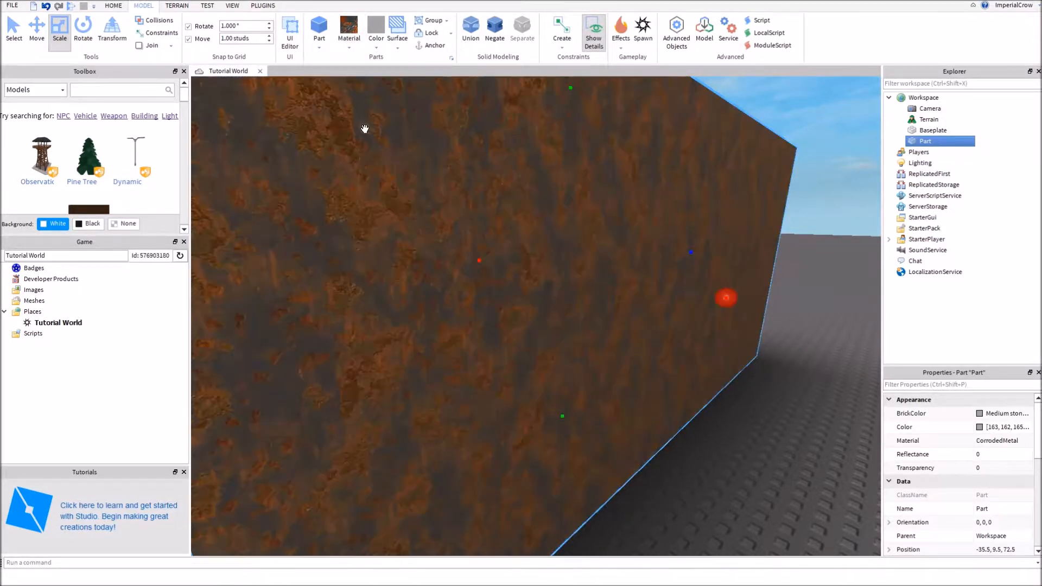
{"action": "left_click", "coordinate": [377, 48]}
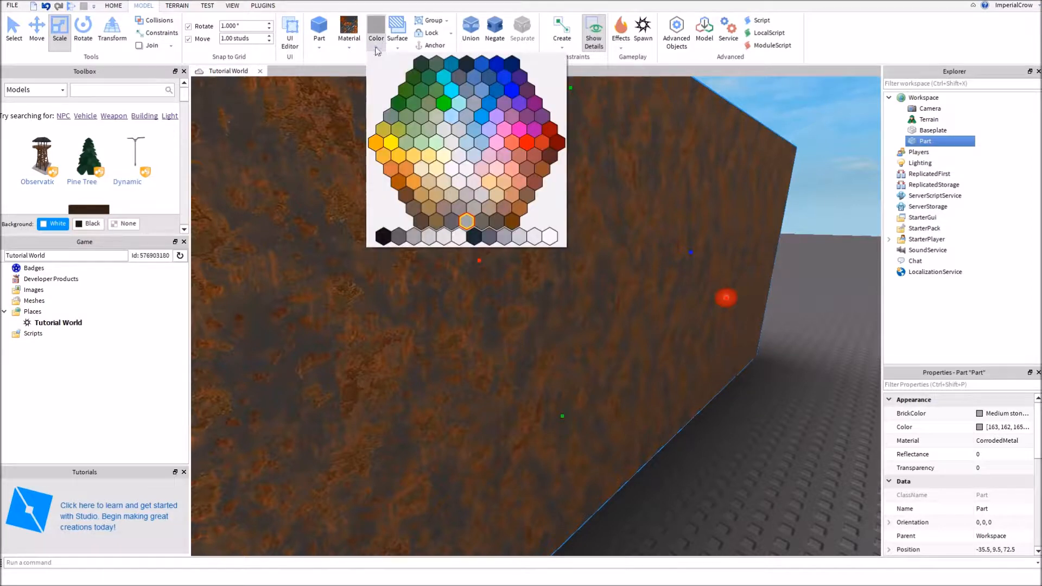
{"action": "left_click", "coordinate": [466, 102]}
- Recolor the corroded metal block Carnation pink, and return it to a medium stone grey
{"action": "left_click", "coordinate": [378, 49]}
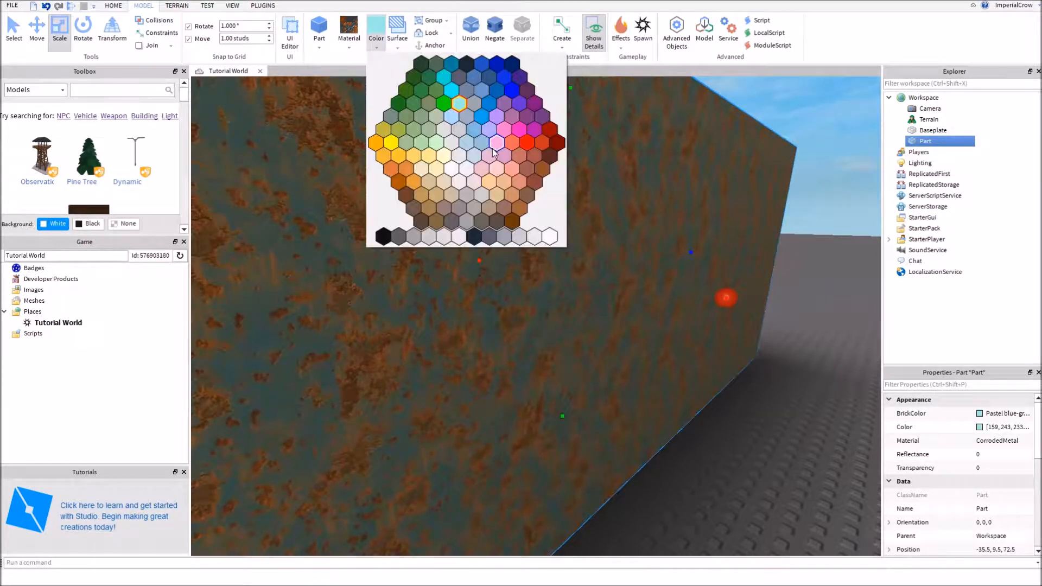
{"action": "left_click", "coordinate": [494, 146]}
{"action": "left_click", "coordinate": [378, 47]}
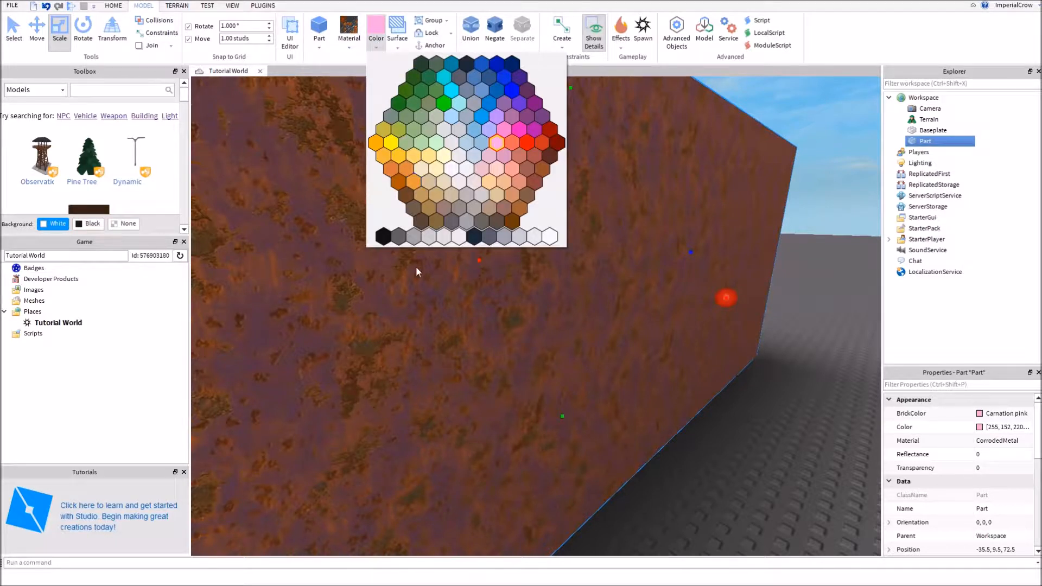
{"action": "left_click", "coordinate": [411, 228]}
{"action": "left_click", "coordinate": [382, 49]}
{"action": "left_click", "coordinate": [414, 237]}
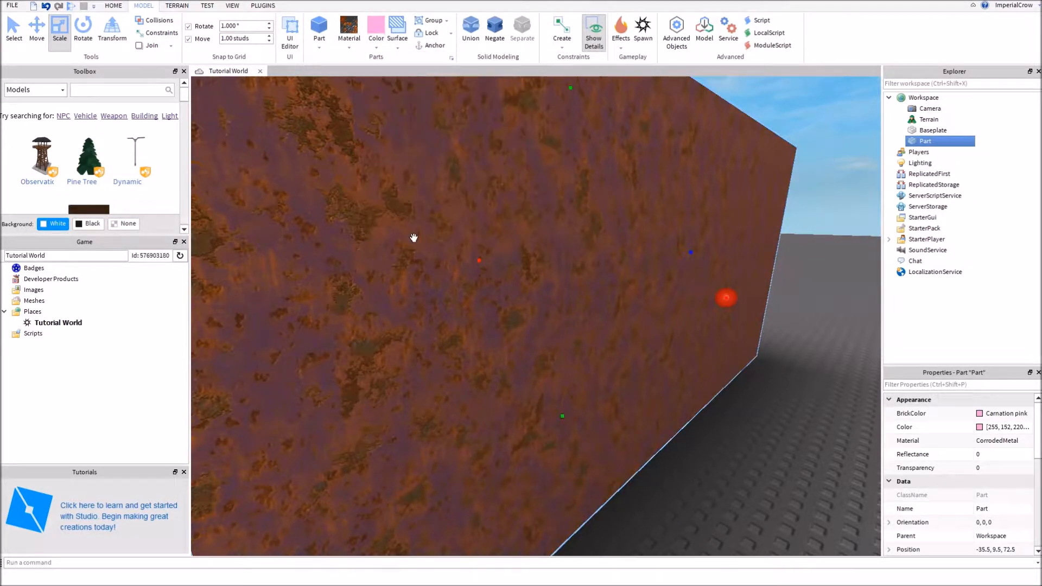
{"action": "left_click", "coordinate": [376, 47]}
{"action": "left_click", "coordinate": [416, 238]}
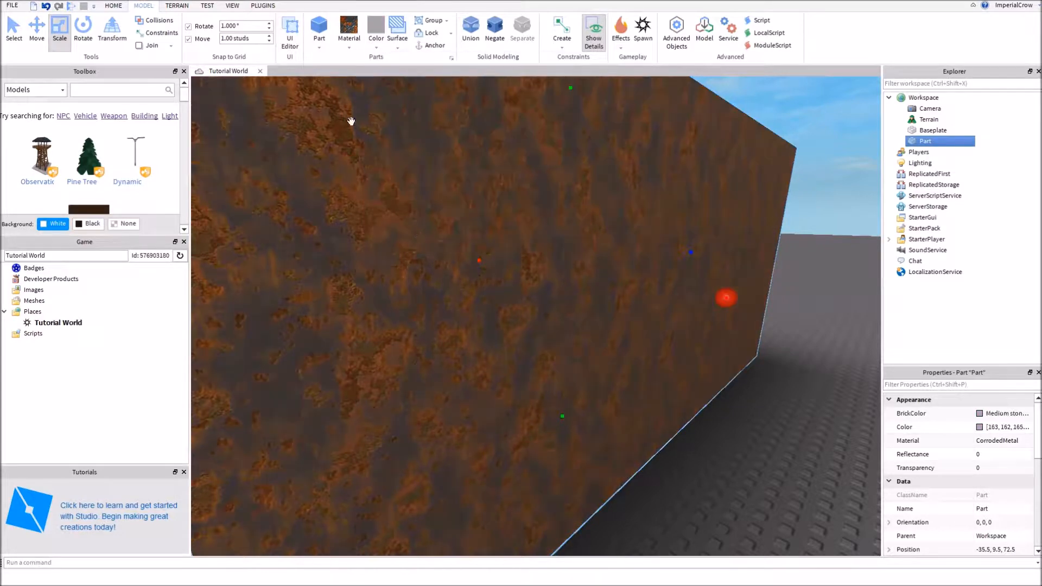
- Change the large block's material from Corroded Metal back to Brick
{"action": "left_click", "coordinate": [350, 45]}
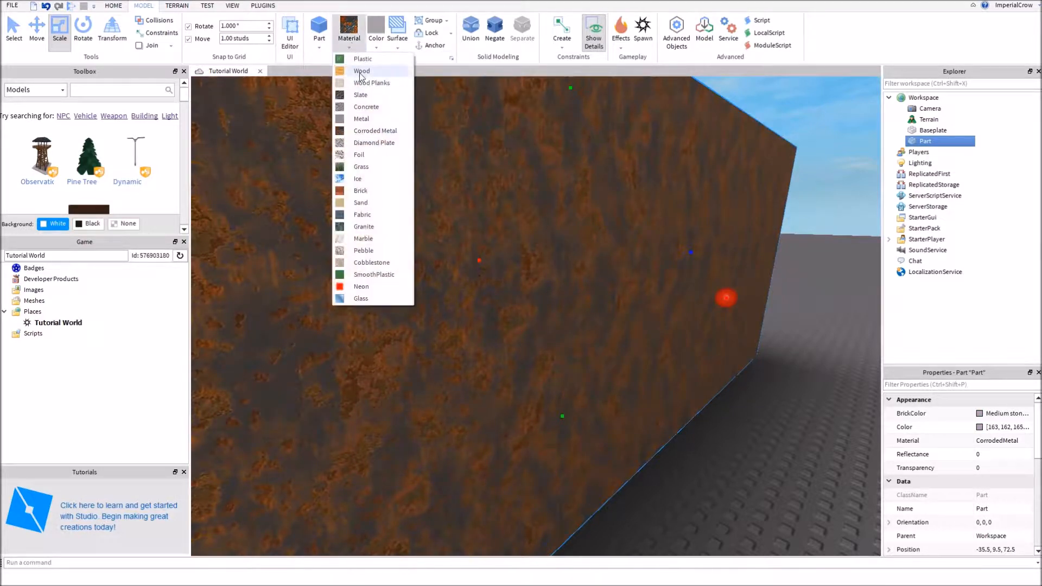
{"action": "left_click", "coordinate": [367, 191]}
{"action": "right_click_drag", "start_coordinate": [642, 267], "coordinate": [642, 247]}
{"action": "scroll", "coordinate": [642, 267], "scroll_direction": "down", "scroll_amount": 3}
{"action": "scroll", "coordinate": [751, 212], "scroll_direction": "up", "scroll_amount": 2}
{"action": "right_click_drag", "start_coordinate": [751, 212], "coordinate": [740, 212]}
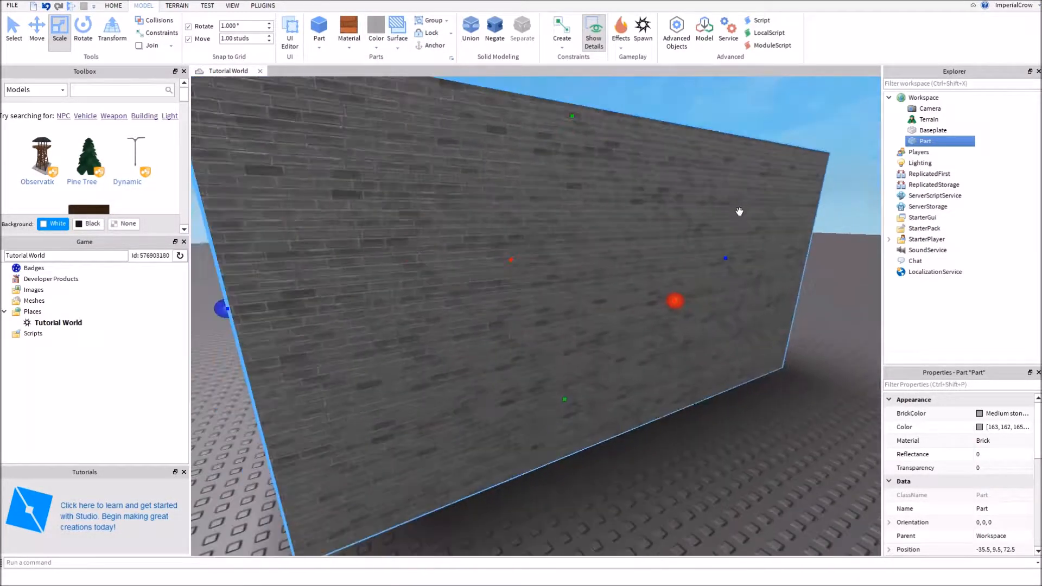
- Recolor the brick block New Yeller
{"action": "left_click", "coordinate": [374, 48]}
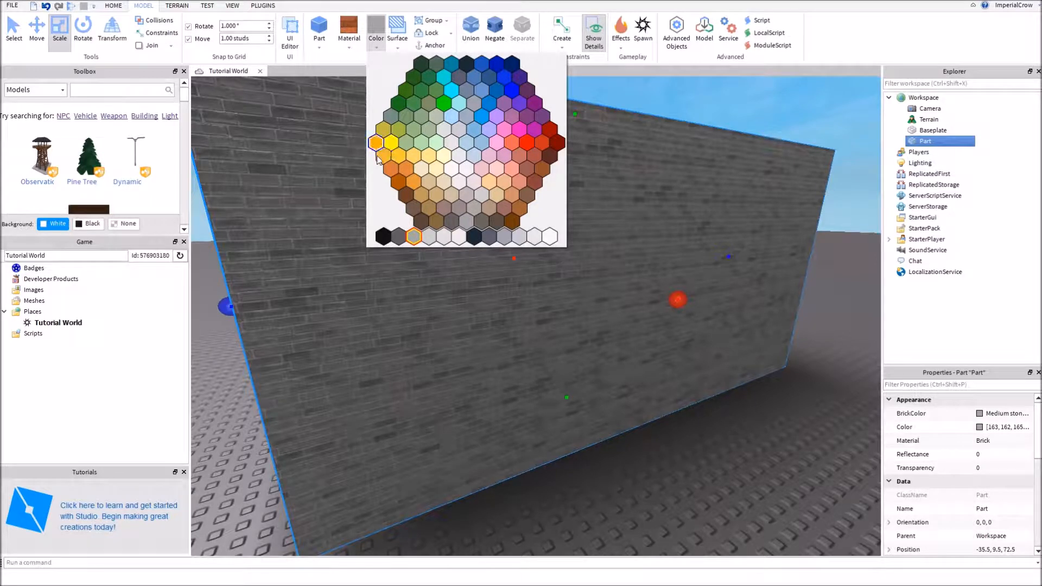
{"action": "left_click", "coordinate": [391, 143]}
{"action": "right_click_drag", "start_coordinate": [633, 430], "coordinate": [614, 391]}
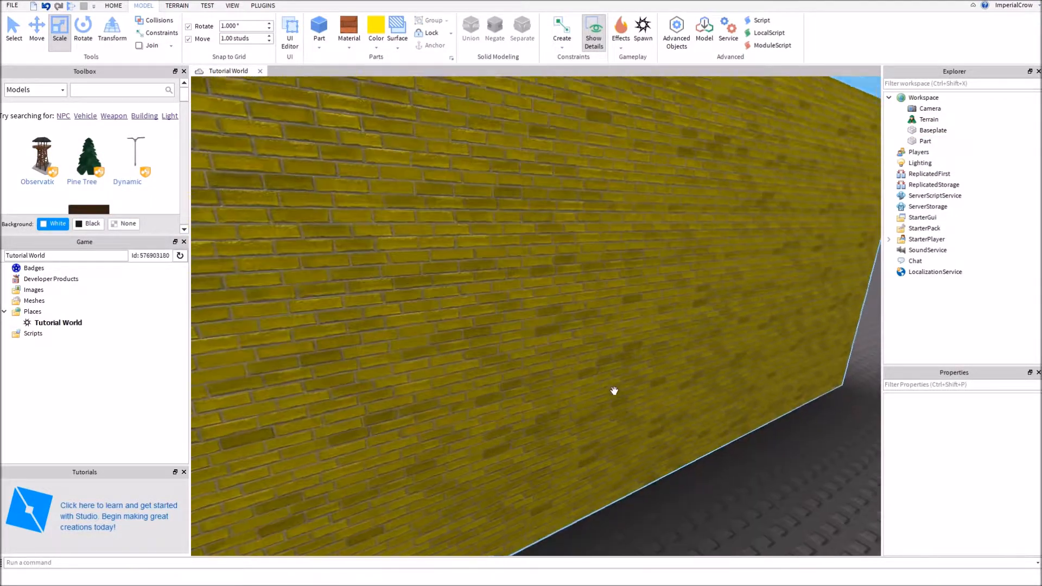
{"action": "scroll", "coordinate": [615, 391], "scroll_direction": "down", "scroll_amount": 2}
- Recolor the brick block Gold and deselect it
{"action": "left_click", "coordinate": [376, 48]}
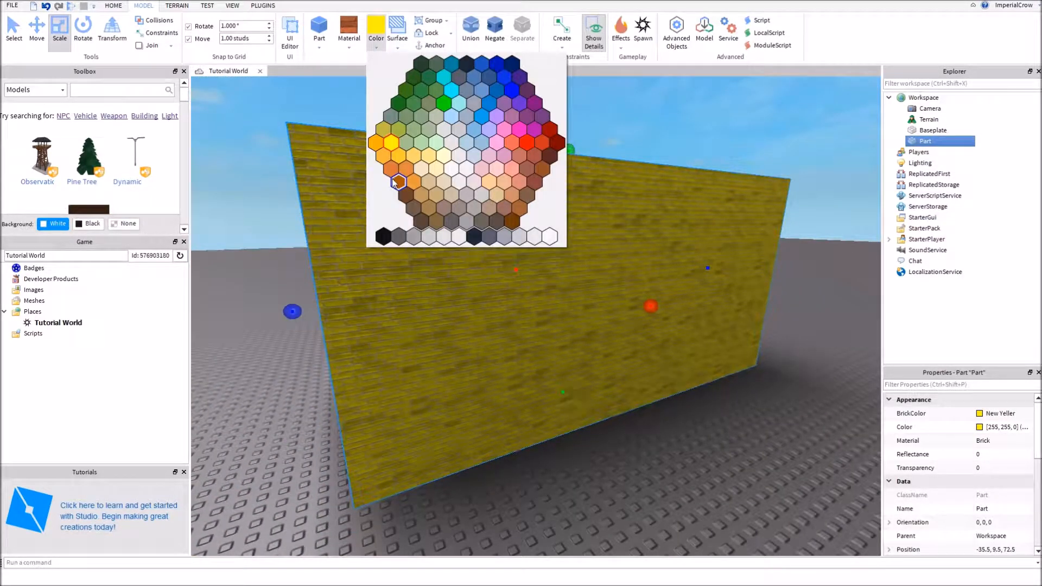
{"action": "left_click", "coordinate": [384, 157]}
{"action": "scroll", "coordinate": [685, 432], "scroll_direction": "up", "scroll_amount": 3}
{"action": "right_click_drag", "start_coordinate": [685, 432], "coordinate": [602, 284]}
{"action": "left_click", "coordinate": [626, 400]}
{"action": "left_click_drag", "start_coordinate": [598, 270], "coordinate": [435, 283]}
{"action": "left_click", "coordinate": [512, 327]}
{"action": "right_click_drag", "start_coordinate": [511, 327], "coordinate": [663, 371]}
{"action": "scroll", "coordinate": [662, 353], "scroll_direction": "up", "scroll_amount": 2}
{"action": "scroll", "coordinate": [472, 162], "scroll_direction": "down", "scroll_amount": 3}
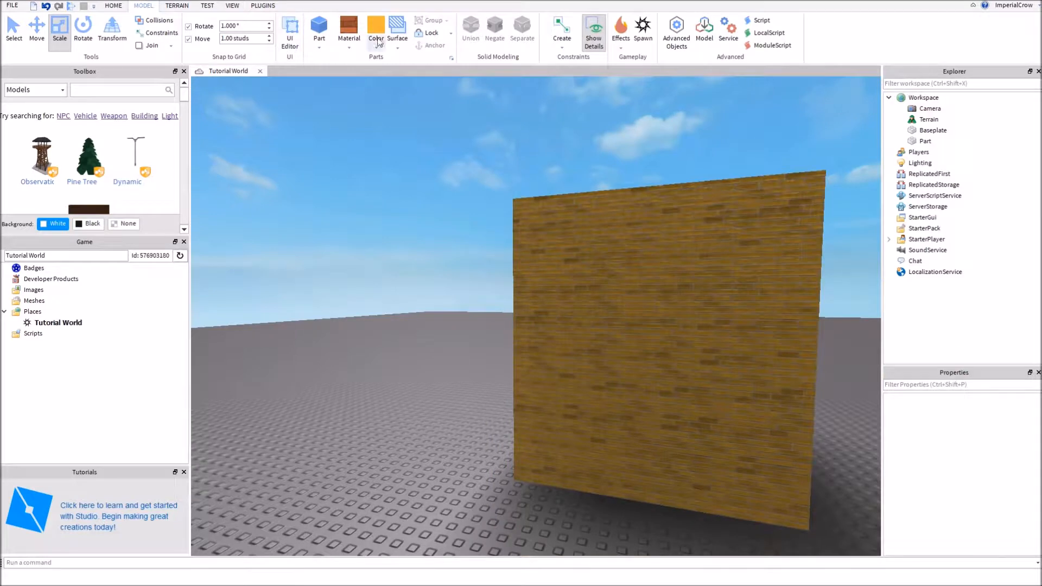
- Insert a new block part at the top corner of the gold block and shorten it along the red axis
{"action": "left_click", "coordinate": [319, 33]}
{"action": "scroll", "coordinate": [636, 196], "scroll_direction": "up", "scroll_amount": 4}
{"action": "right_click_drag", "start_coordinate": [646, 271], "coordinate": [594, 333]}
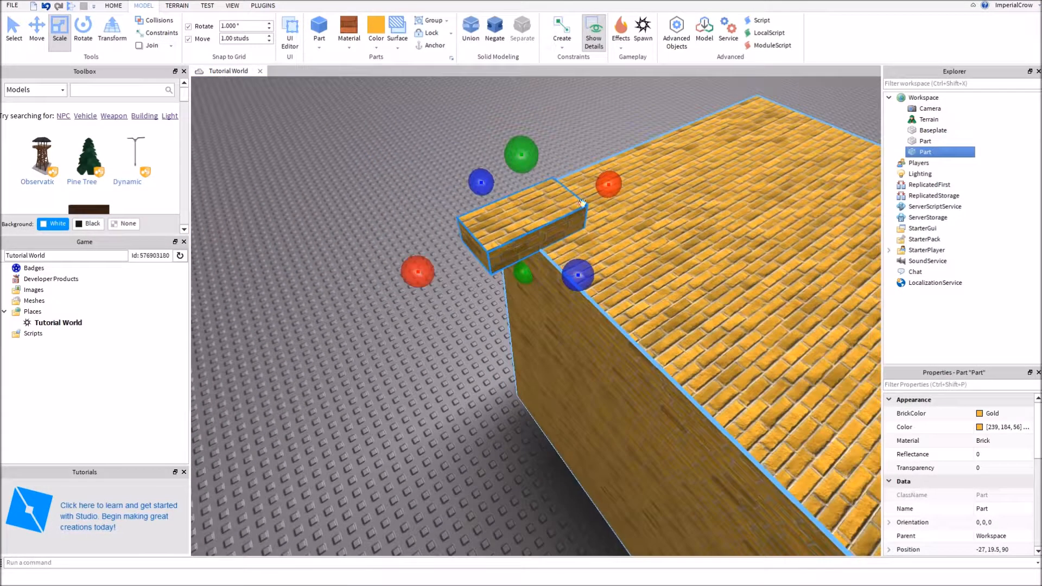
{"action": "left_click_drag", "start_coordinate": [416, 272], "coordinate": [499, 233]}
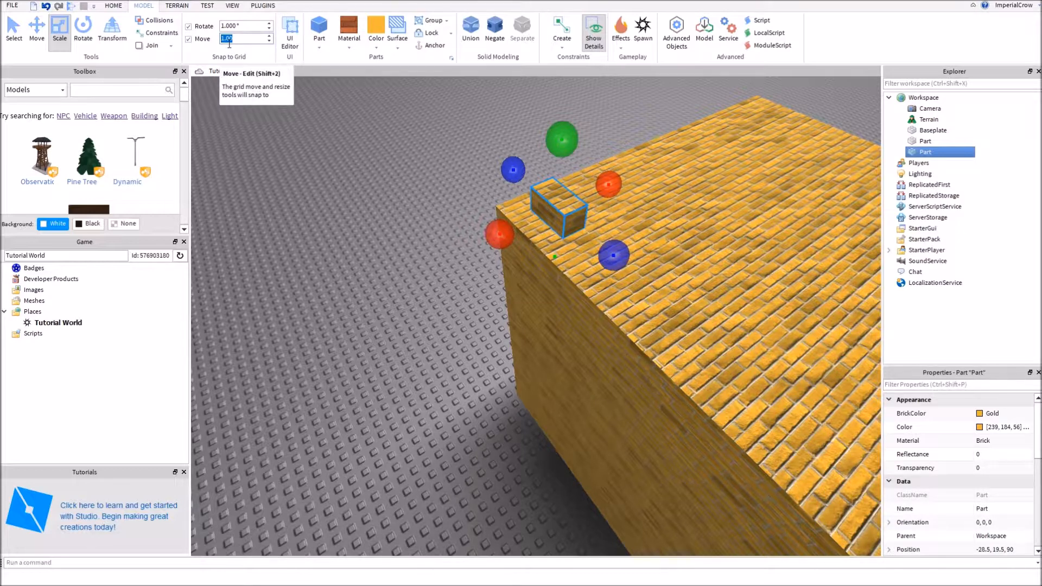
- Set the move snap increment to 0.10 studs, and scale the small part out to the gold block's edge
{"action": "left_click_drag", "start_coordinate": [559, 210], "coordinate": [536, 219]}
{"action": "right_click_drag", "start_coordinate": [542, 218], "coordinate": [539, 212]}
{"action": "left_click", "coordinate": [467, 257]}
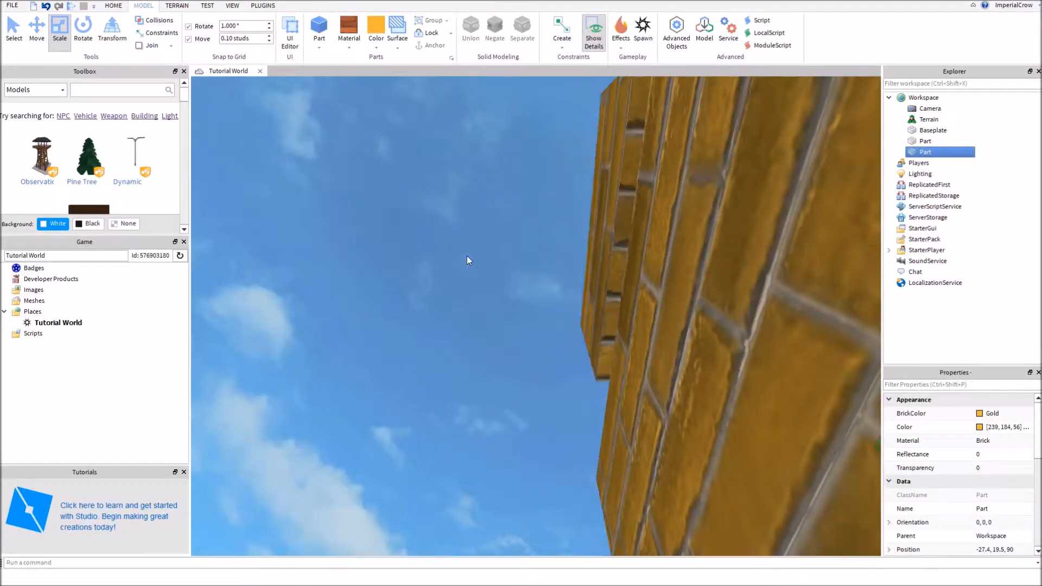
{"action": "right_click_drag", "start_coordinate": [473, 289], "coordinate": [473, 289]}
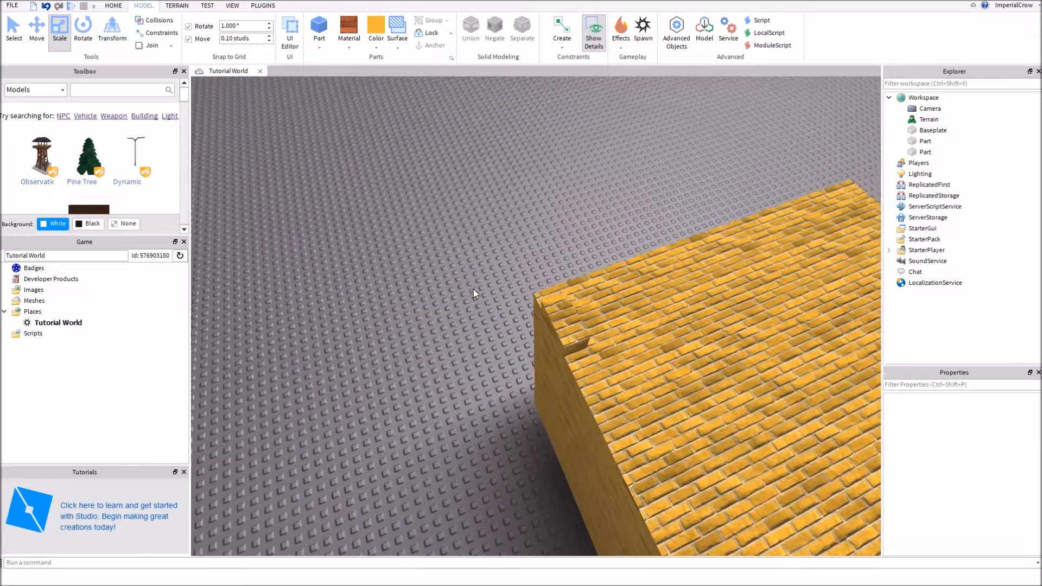
- Widen the small part on the gold block along the blue axis, and make it slightly taller
{"action": "left_click", "coordinate": [606, 348]}
{"action": "right_click_drag", "start_coordinate": [606, 347], "coordinate": [607, 347]}
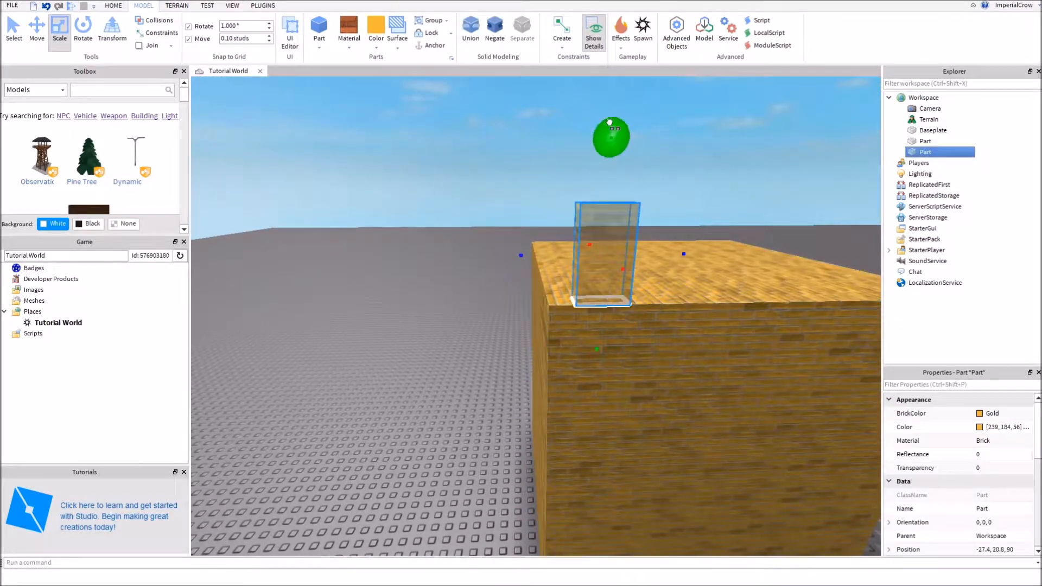
{"action": "left_click_drag", "start_coordinate": [684, 253], "coordinate": [745, 253]}
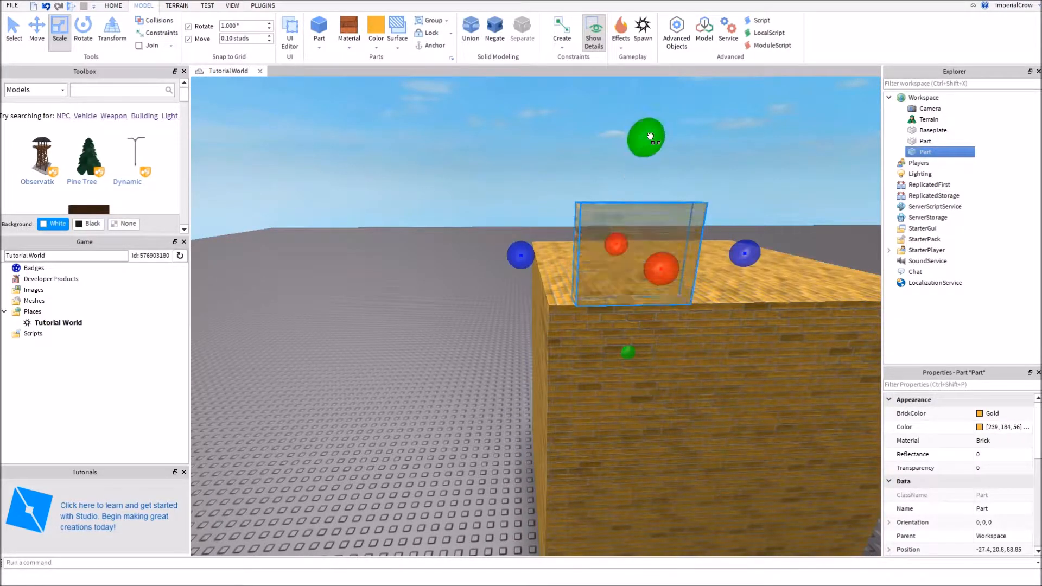
{"action": "left_click_drag", "start_coordinate": [649, 136], "coordinate": [649, 112]}
- Change the small panel's material to Ice and its color to Ghost grey
{"action": "left_click", "coordinate": [348, 34]}
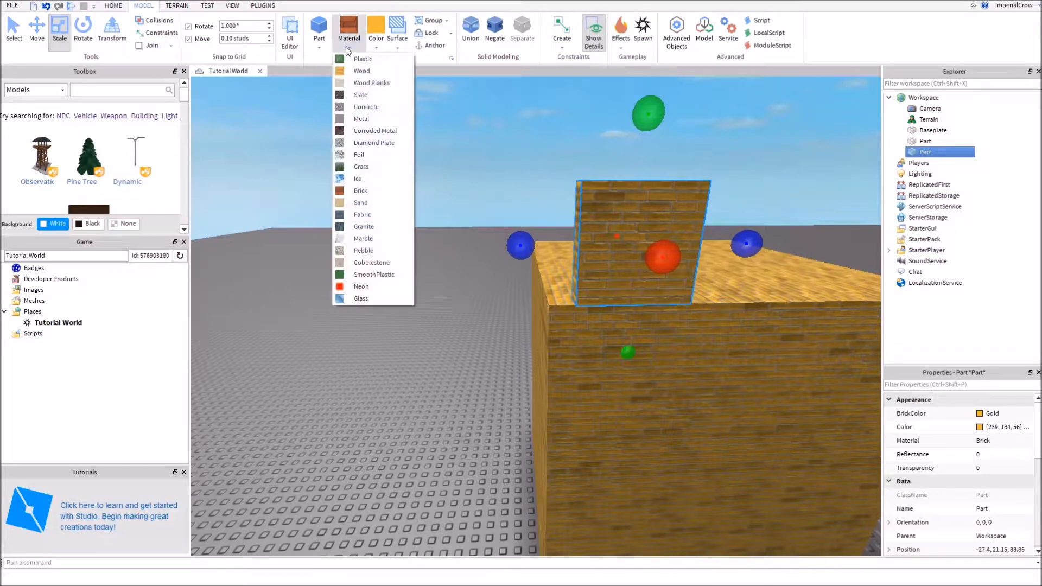
{"action": "left_click", "coordinate": [360, 179]}
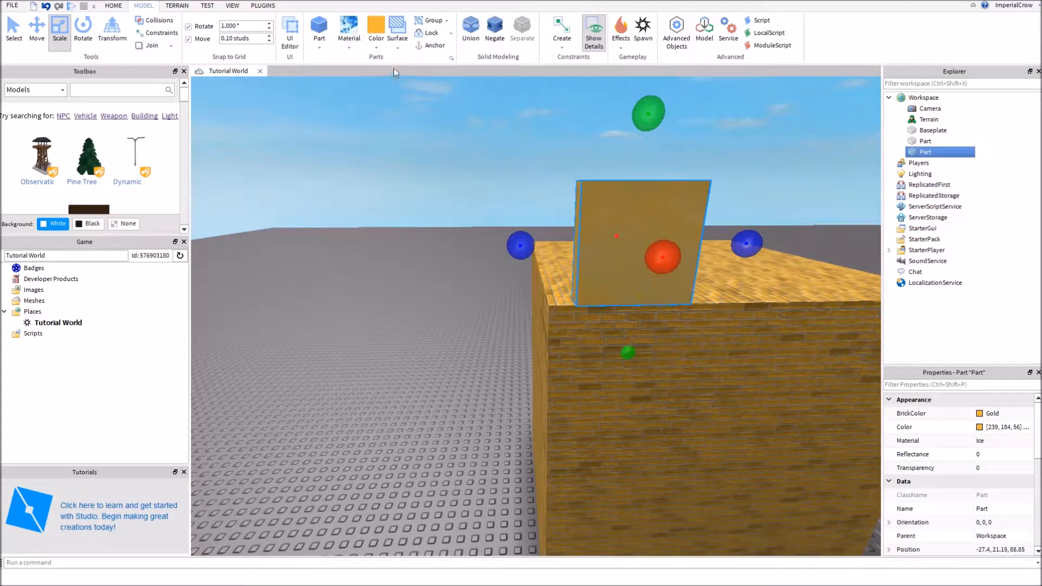
{"action": "left_click", "coordinate": [376, 41]}
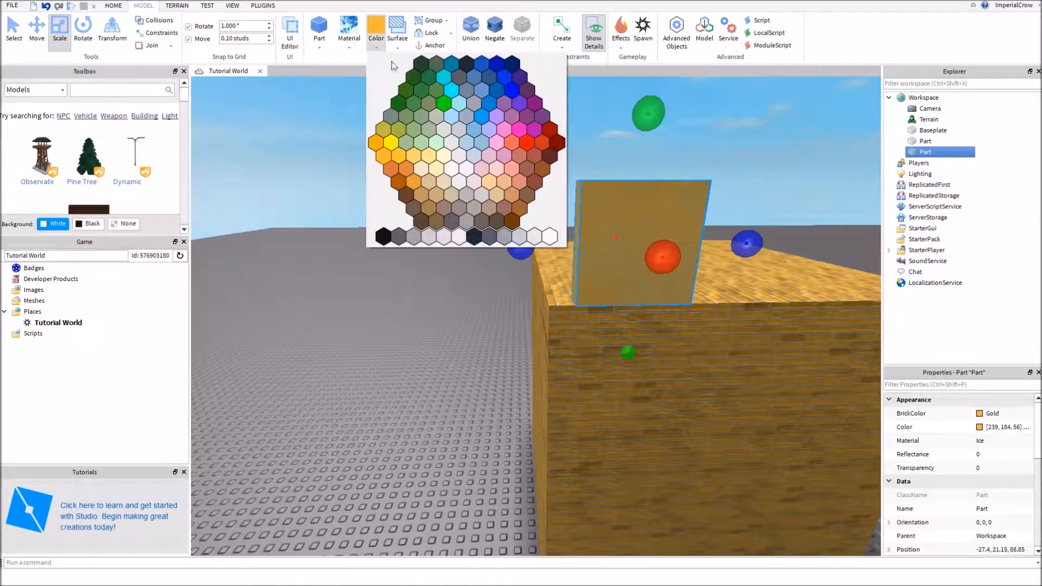
{"action": "left_click", "coordinate": [449, 116]}
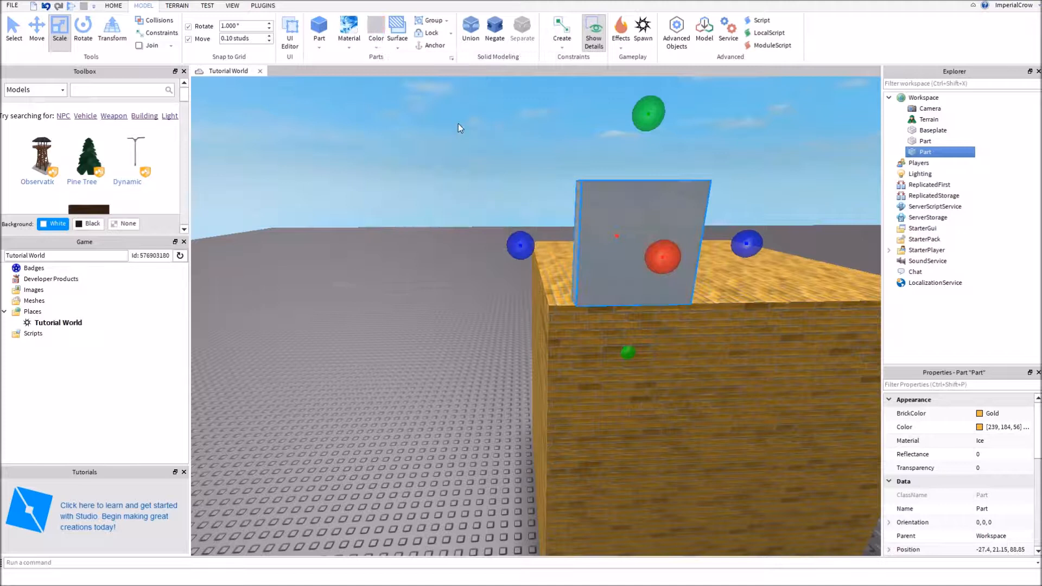
- Move the grey ice panel down the brick wall to a height position of 6.85
{"action": "left_click", "coordinate": [37, 33]}
{"action": "left_click_drag", "start_coordinate": [644, 253], "coordinate": [636, 455]}
{"action": "right_click_drag", "start_coordinate": [636, 454], "coordinate": [621, 433]}
{"action": "left_click_drag", "start_coordinate": [529, 251], "coordinate": [568, 295]}
{"action": "right_click_drag", "start_coordinate": [568, 295], "coordinate": [566, 297]}
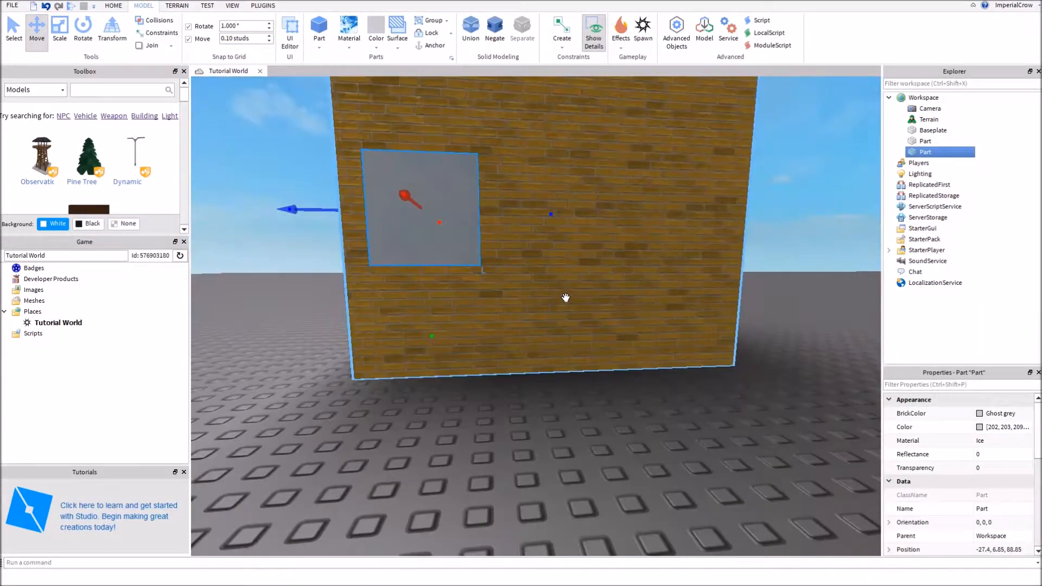
- Duplicate the grey window panel and lower the copy to the first panel's height of 6.85
{"action": "key", "text": "ctrl+d"}
{"action": "right_click_drag", "start_coordinate": [531, 254], "coordinate": [530, 248]}
{"action": "left_click_drag", "start_coordinate": [526, 156], "coordinate": [524, 323]}
{"action": "right_click_drag", "start_coordinate": [525, 322], "coordinate": [525, 324]}
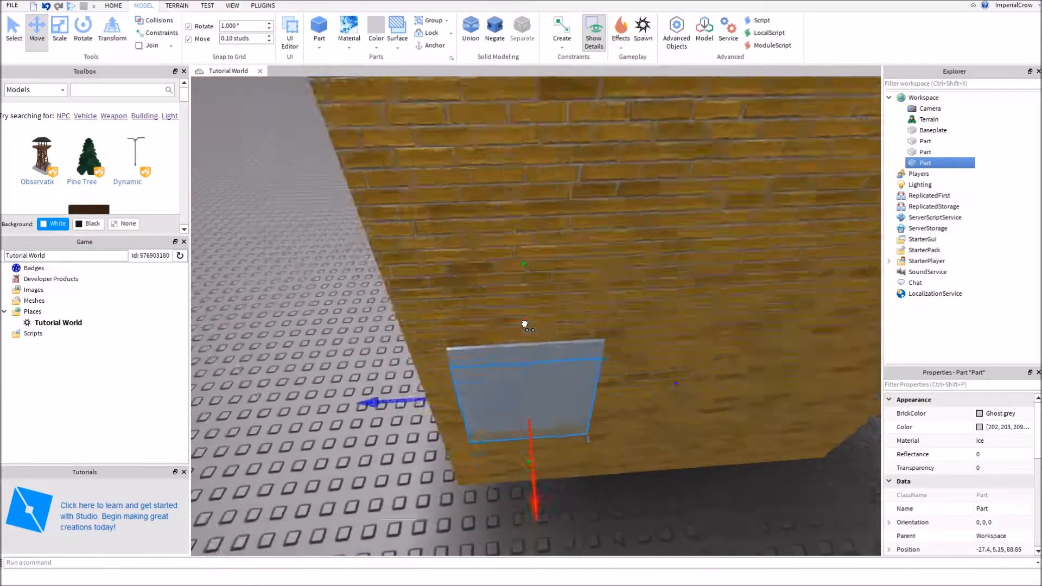
{"action": "scroll", "coordinate": [525, 324], "scroll_direction": "down", "scroll_amount": 2}
{"action": "left_click_drag", "start_coordinate": [525, 324], "coordinate": [527, 319]}
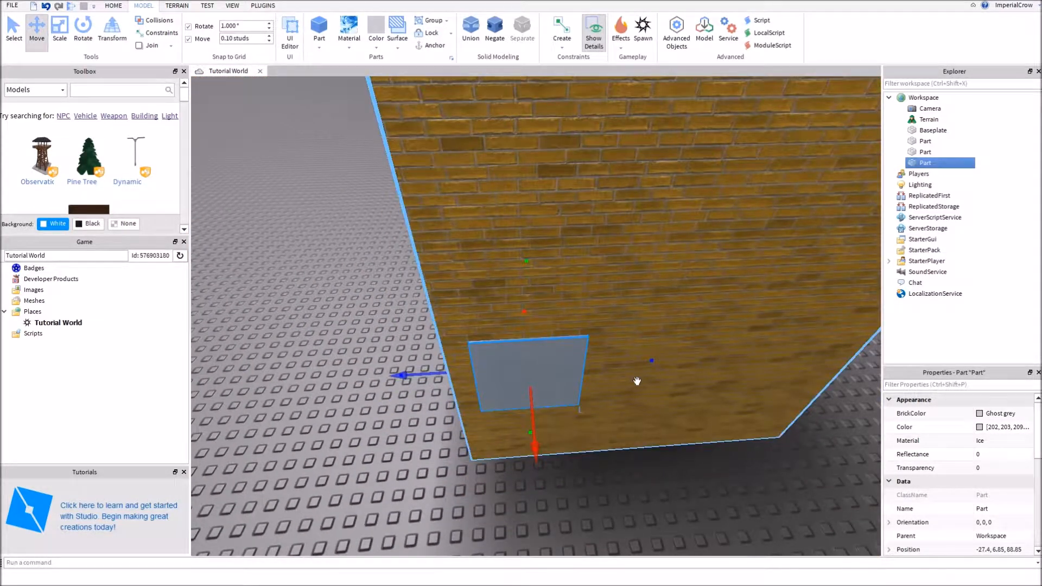
- Slide the duplicated window panel along the blue axis to the opposite side of the wall
{"action": "key", "text": "d"}
{"action": "mouse_move", "coordinate": [638, 366]}
{"action": "left_mouse_down"}
{"action": "mouse_move", "coordinate": [644, 376]}
{"action": "mouse_move", "coordinate": [652, 368]}
{"action": "left_mouse_up"}
{"action": "left_click", "coordinate": [679, 382]}
{"action": "scroll", "coordinate": [679, 382], "scroll_direction": "down", "scroll_amount": 4}
{"action": "right_click_drag", "start_coordinate": [678, 382], "coordinate": [679, 382]}
{"action": "scroll", "coordinate": [679, 382], "scroll_direction": "up", "scroll_amount": 4}
{"action": "scroll", "coordinate": [678, 382], "scroll_direction": "down", "scroll_amount": 3}
{"action": "scroll", "coordinate": [679, 382], "scroll_direction": "down", "scroll_amount": 3}
{"action": "left_click", "coordinate": [610, 313]}
{"action": "left_click", "coordinate": [697, 324]}
- Copy and paste the window panel, and stretch the pasted copy taller along the green axis for a door
{"action": "left_click", "coordinate": [616, 317]}
{"action": "key", "text": "ctrl+c"}
{"action": "key", "text": "ctrl+v"}
{"action": "scroll", "coordinate": [589, 292], "scroll_direction": "down", "scroll_amount": 5}
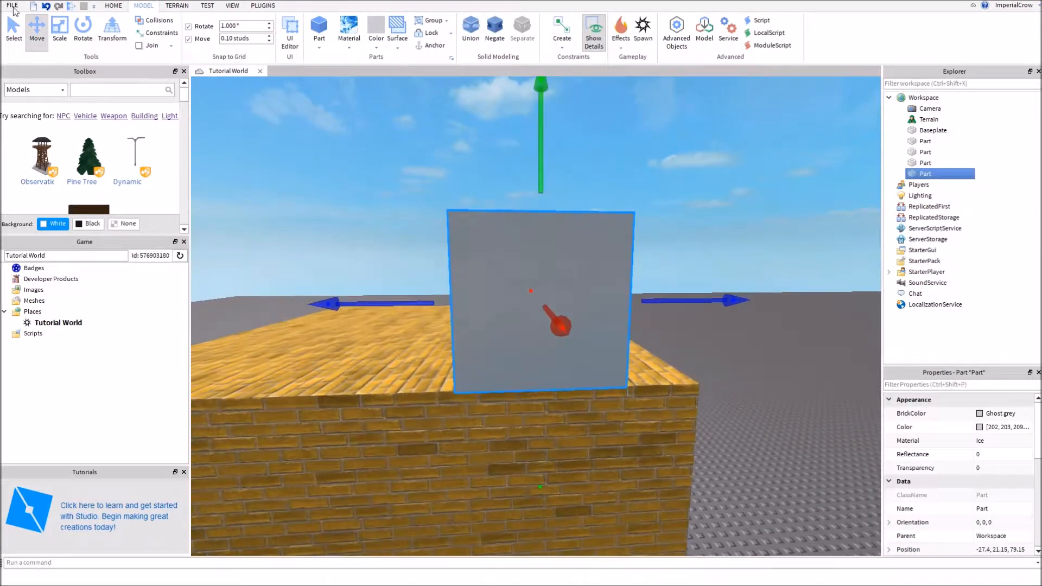
{"action": "left_click", "coordinate": [66, 40]}
{"action": "left_click_drag", "start_coordinate": [540, 226], "coordinate": [538, 160]}
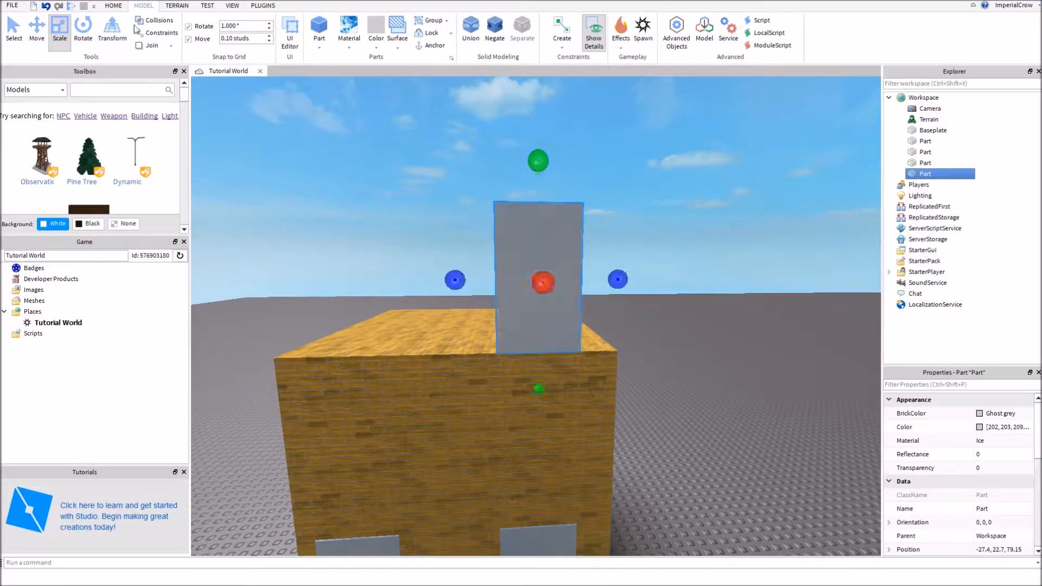
- Try the Wood Planks material on the tall door panel
{"action": "left_click", "coordinate": [360, 46]}
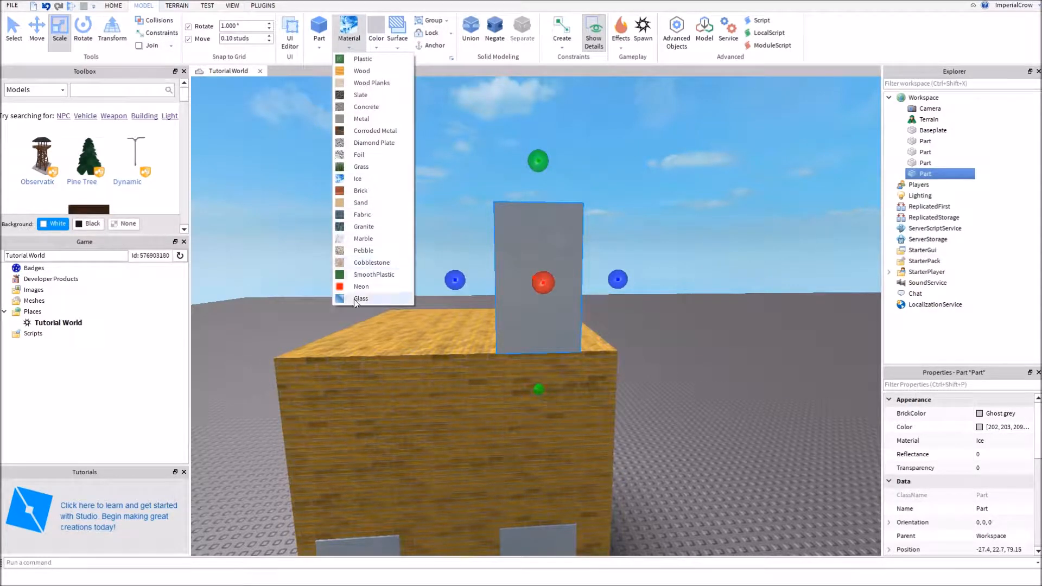
{"action": "left_click", "coordinate": [379, 88]}
{"action": "scroll", "coordinate": [518, 125], "scroll_direction": "up", "scroll_amount": 2}
- Change the door panel's material to Wood and its color to Brown
{"action": "left_click", "coordinate": [348, 48]}
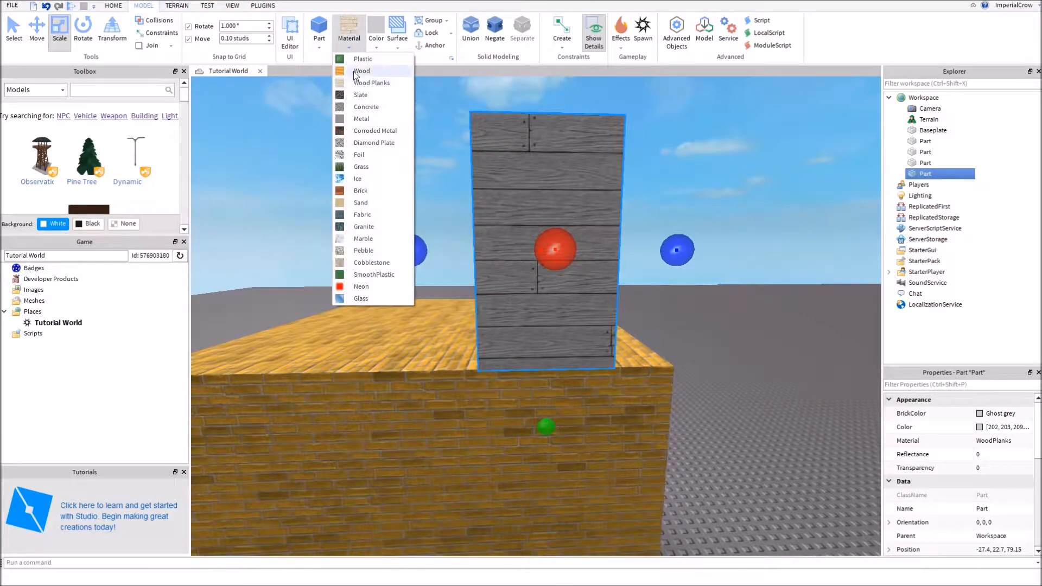
{"action": "left_click", "coordinate": [355, 72]}
{"action": "left_click", "coordinate": [380, 48]}
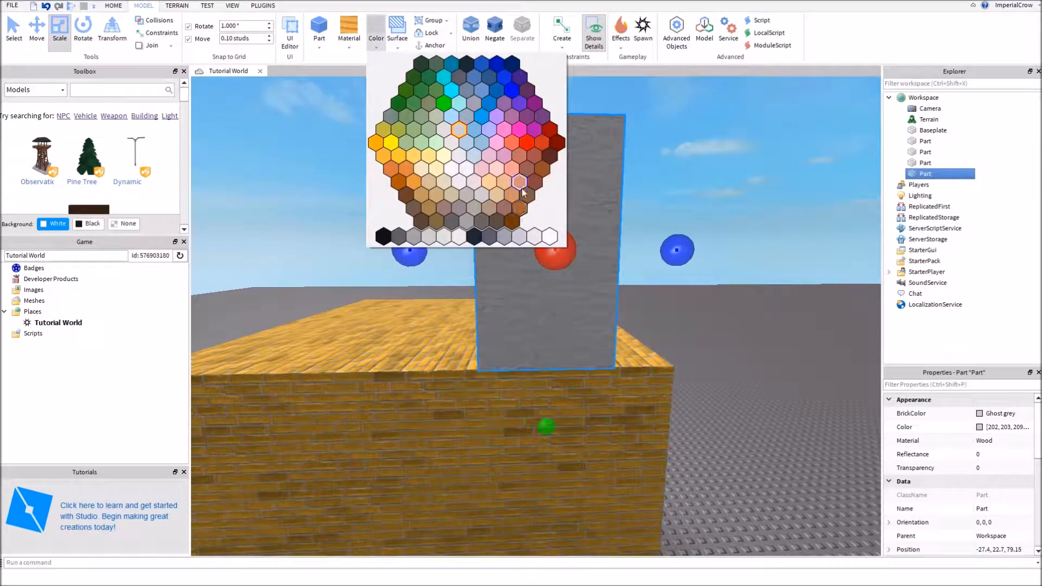
{"action": "left_click", "coordinate": [522, 193]}
- Move the brown door between the two windows and lower it to the bottom edge of the wall
{"action": "left_click", "coordinate": [36, 30]}
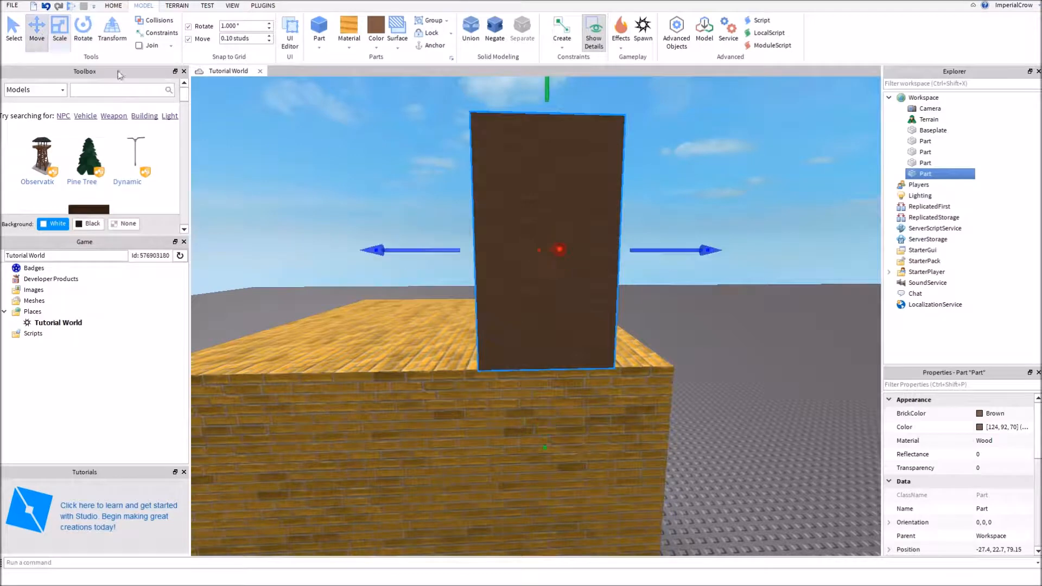
{"action": "left_click_drag", "start_coordinate": [670, 247], "coordinate": [510, 264]}
{"action": "scroll", "coordinate": [510, 261], "scroll_direction": "down", "scroll_amount": 5}
{"action": "mouse_move", "coordinate": [553, 227]}
{"action": "left_mouse_down"}
{"action": "mouse_move", "coordinate": [561, 231]}
{"action": "mouse_move", "coordinate": [554, 225]}
{"action": "left_mouse_up"}
{"action": "left_click_drag", "start_coordinate": [486, 118], "coordinate": [500, 235]}
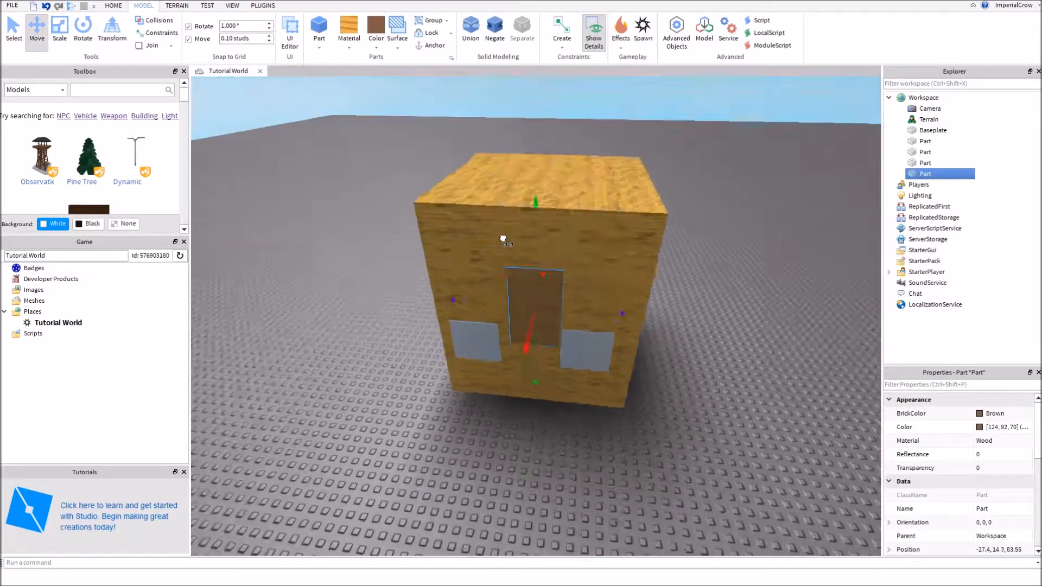
{"action": "scroll", "coordinate": [500, 235], "scroll_direction": "up", "scroll_amount": 5}
{"action": "scroll", "coordinate": [500, 235], "scroll_direction": "down", "scroll_amount": 2}
{"action": "left_click_drag", "start_coordinate": [596, 244], "coordinate": [551, 171]}
- Shift the second window outward along the blue axis, farther from the door
{"action": "left_click", "coordinate": [711, 234]}
{"action": "left_click_drag", "start_coordinate": [711, 233], "coordinate": [737, 238]}
{"action": "left_click", "coordinate": [476, 241]}
{"action": "mouse_move", "coordinate": [480, 154]}
{"action": "left_mouse_down"}
{"action": "mouse_move", "coordinate": [482, 144]}
{"action": "mouse_move", "coordinate": [482, 153]}
{"action": "left_mouse_up"}
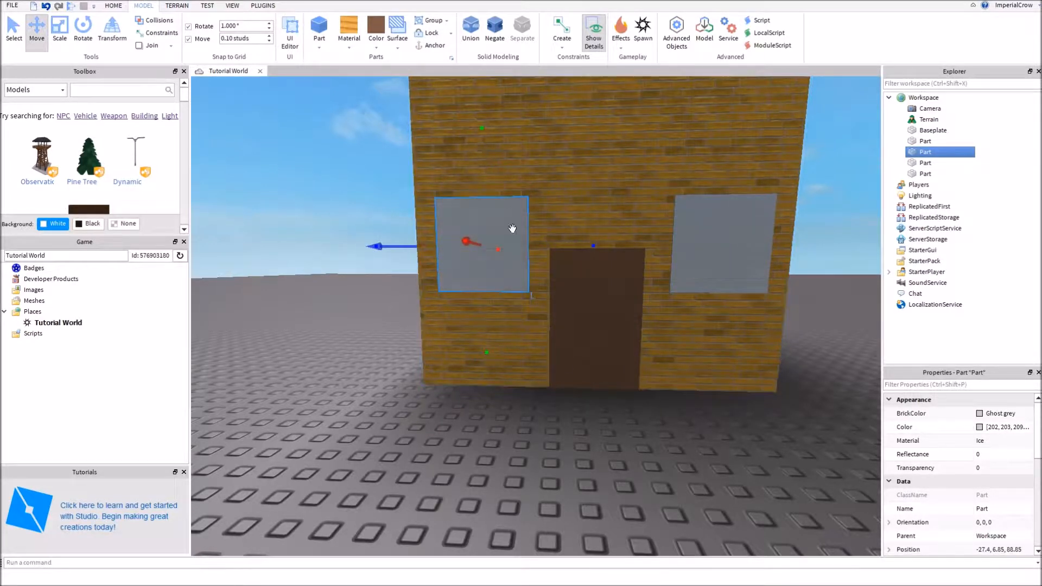
- Scale the gold brick block's height down so its top sits just above the windows
{"action": "left_click", "coordinate": [590, 502]}
{"action": "key", "text": "s"}
{"action": "right_click_drag", "start_coordinate": [590, 503], "coordinate": [591, 492]}
{"action": "key", "text": "d"}
{"action": "left_click", "coordinate": [588, 238]}
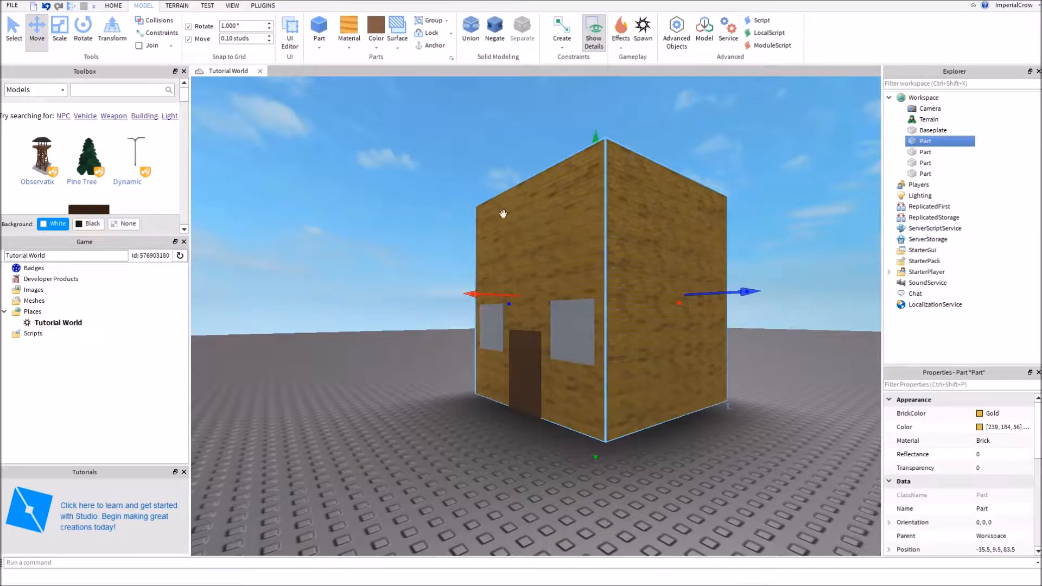
{"action": "left_click", "coordinate": [84, 28]}
{"action": "left_click", "coordinate": [60, 28]}
{"action": "left_click_drag", "start_coordinate": [596, 181], "coordinate": [597, 257]}
{"action": "left_click", "coordinate": [631, 190]}
{"action": "key", "text": "w"}
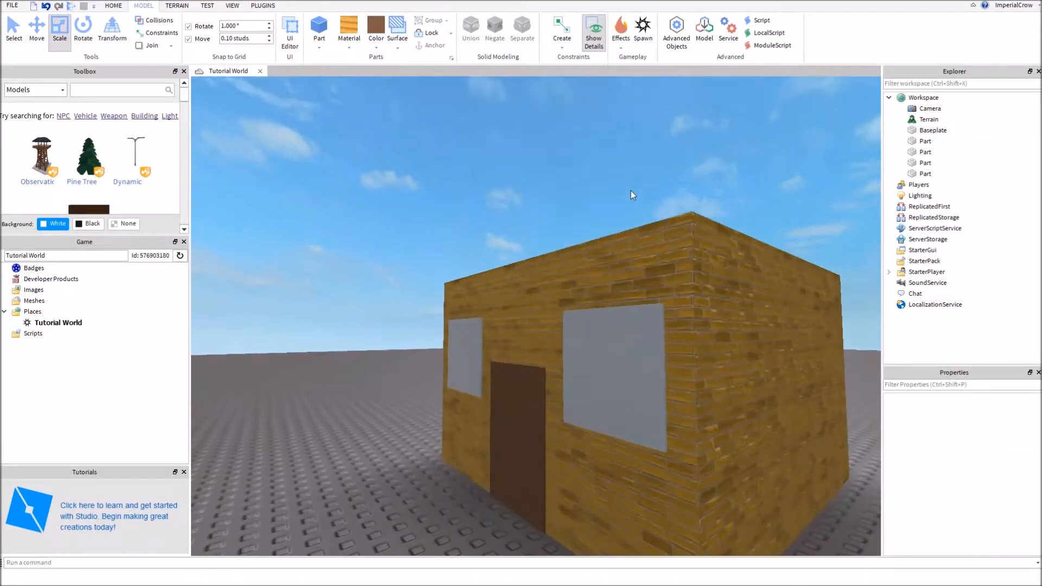
{"action": "key", "text": "e"}
{"action": "right_click_drag", "start_coordinate": [631, 191], "coordinate": [628, 186]}
{"action": "key", "text": "s"}
{"action": "left_click", "coordinate": [552, 217]}
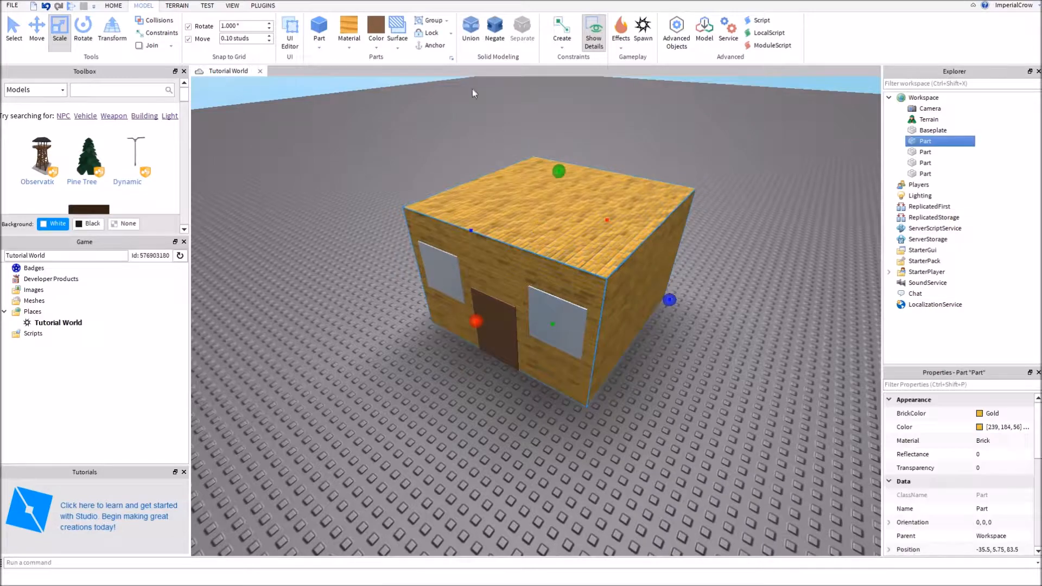
{"action": "left_click", "coordinate": [406, 47]}
{"action": "left_click", "coordinate": [691, 161]}
{"action": "key", "text": "w"}
{"action": "right_click_drag", "start_coordinate": [692, 161], "coordinate": [692, 148]}
{"action": "key", "text": "s"}
- Change the gold block's material from Brick to Plastic
{"action": "left_click", "coordinate": [598, 248]}
{"action": "left_click", "coordinate": [349, 47]}
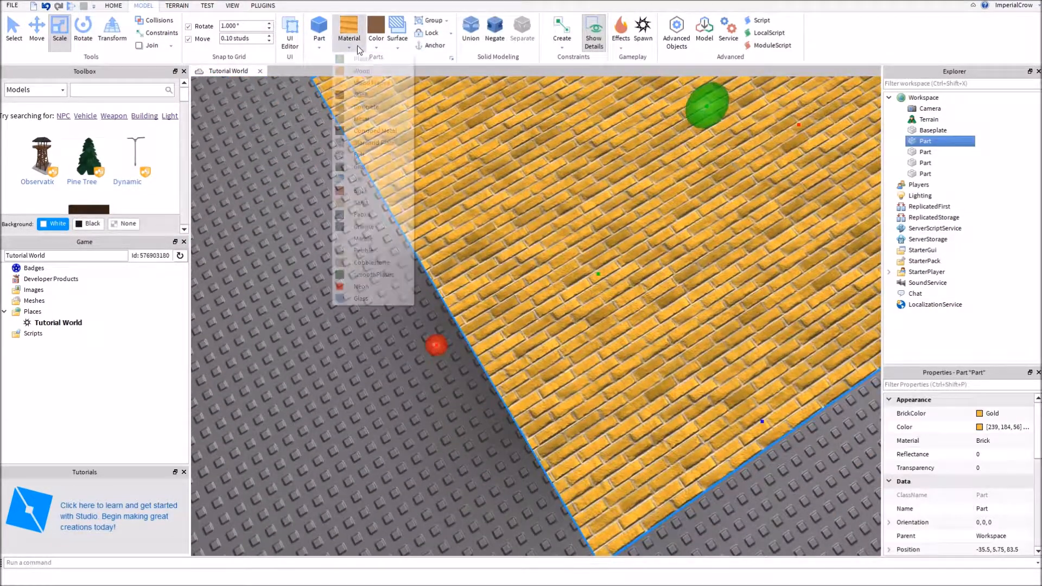
{"action": "left_click", "coordinate": [359, 61]}
- Apply the Studs surface to the gold block's top face
{"action": "right_click_drag", "start_coordinate": [563, 173], "coordinate": [566, 253]}
{"action": "key", "text": "s"}
{"action": "key", "text": "w"}
{"action": "key", "text": "s"}
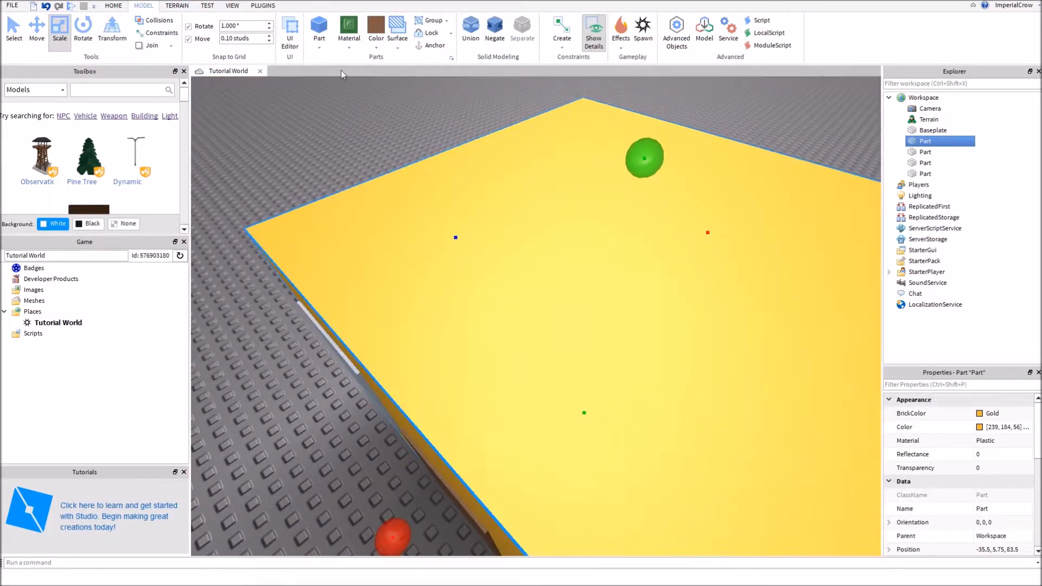
{"action": "left_click", "coordinate": [398, 46]}
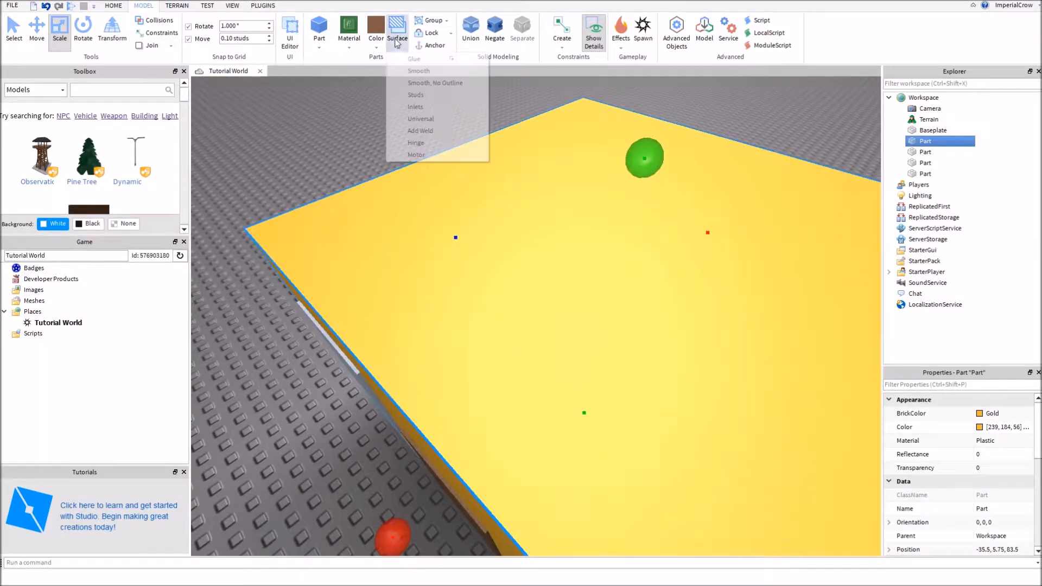
{"action": "left_click", "coordinate": [425, 95]}
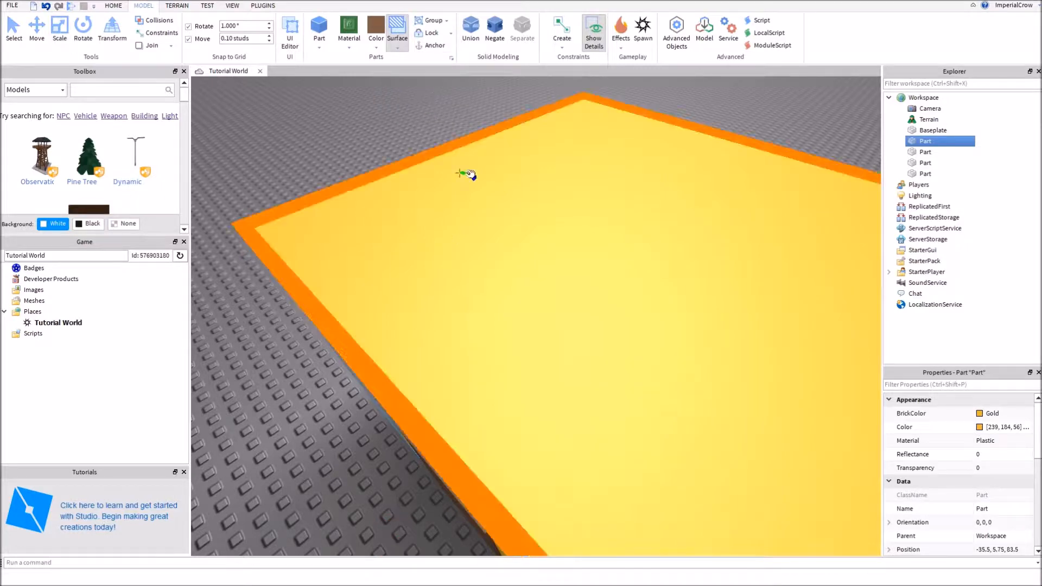
{"action": "left_click", "coordinate": [624, 246]}
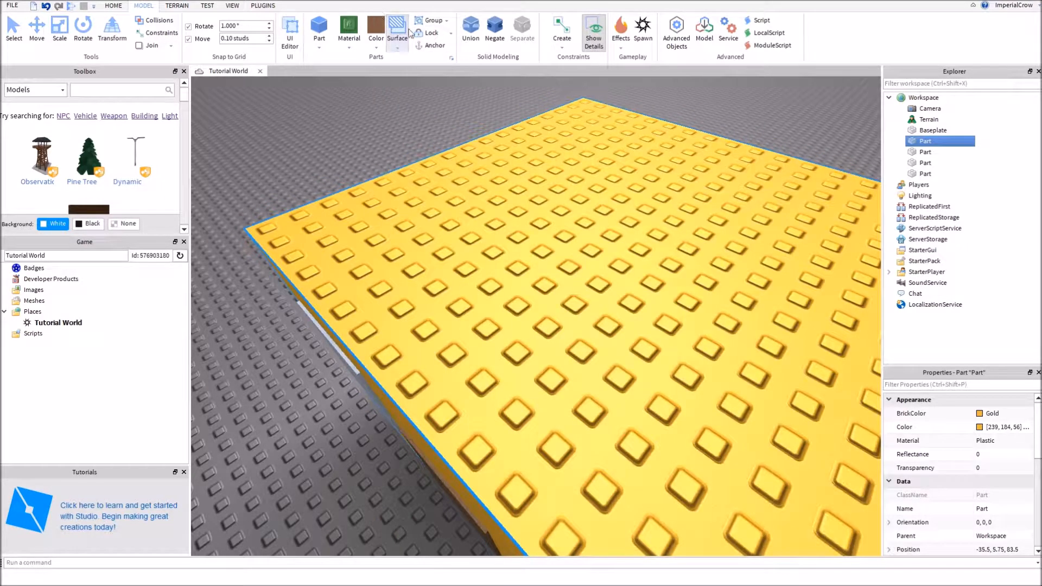
- Replace the surface of the gold block's top face with Inlets
{"action": "right_click_drag", "start_coordinate": [523, 350], "coordinate": [526, 349]}
{"action": "left_click", "coordinate": [549, 347]}
{"action": "right_click_drag", "start_coordinate": [699, 360], "coordinate": [703, 362]}
{"action": "left_click", "coordinate": [700, 360]}
{"action": "left_click", "coordinate": [703, 362]}
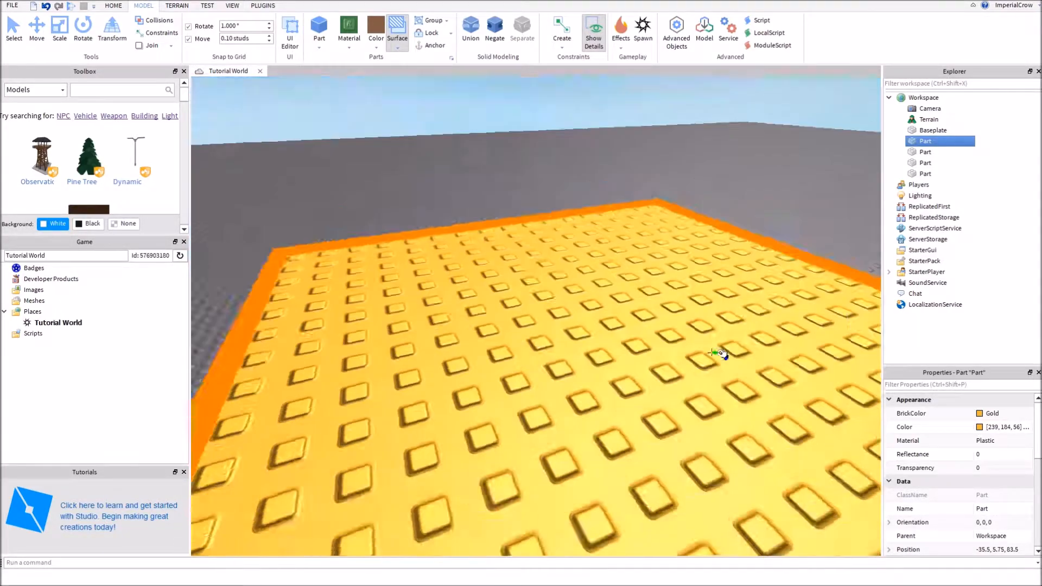
{"action": "key", "text": "f"}
{"action": "left_click", "coordinate": [397, 33]}
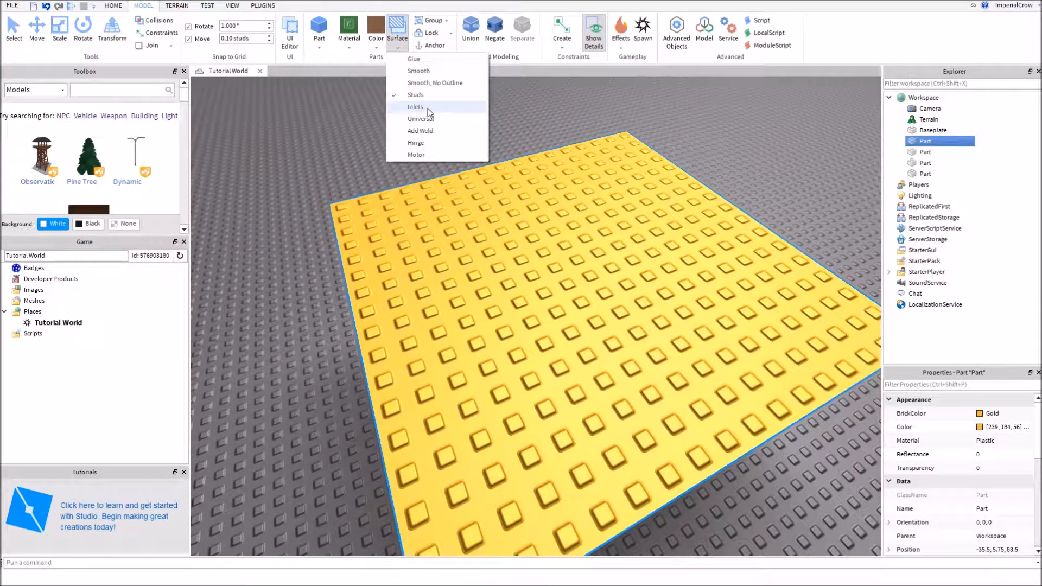
{"action": "left_click", "coordinate": [429, 110]}
{"action": "left_click", "coordinate": [580, 283]}
{"action": "right_click_drag", "start_coordinate": [621, 386], "coordinate": [622, 385]}
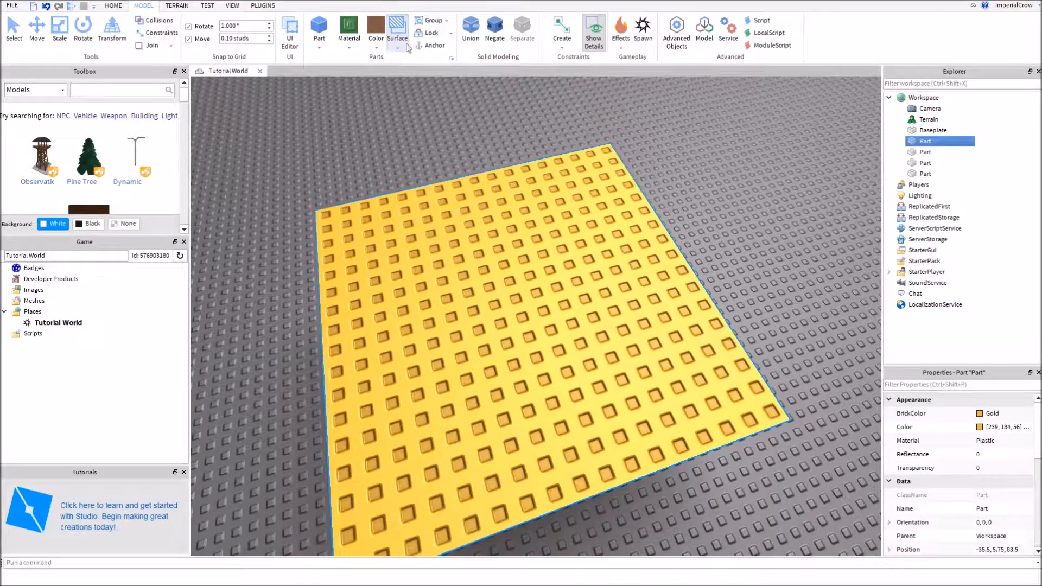
- Apply the Add Weld surface to the gold block's top face, and inspect the block from several sides
{"action": "left_click", "coordinate": [397, 48]}
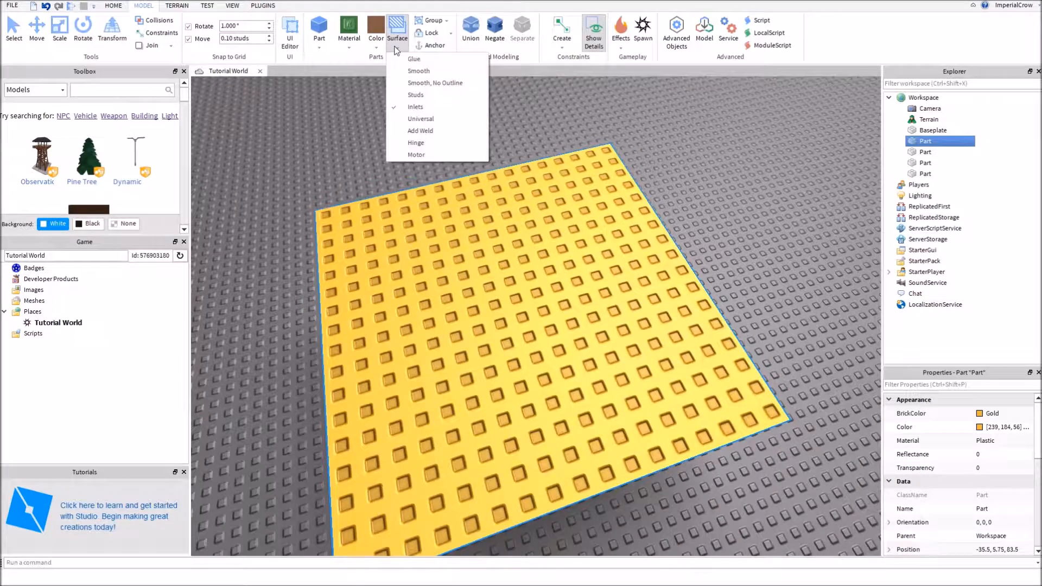
{"action": "left_click", "coordinate": [427, 131]}
{"action": "left_click", "coordinate": [496, 291]}
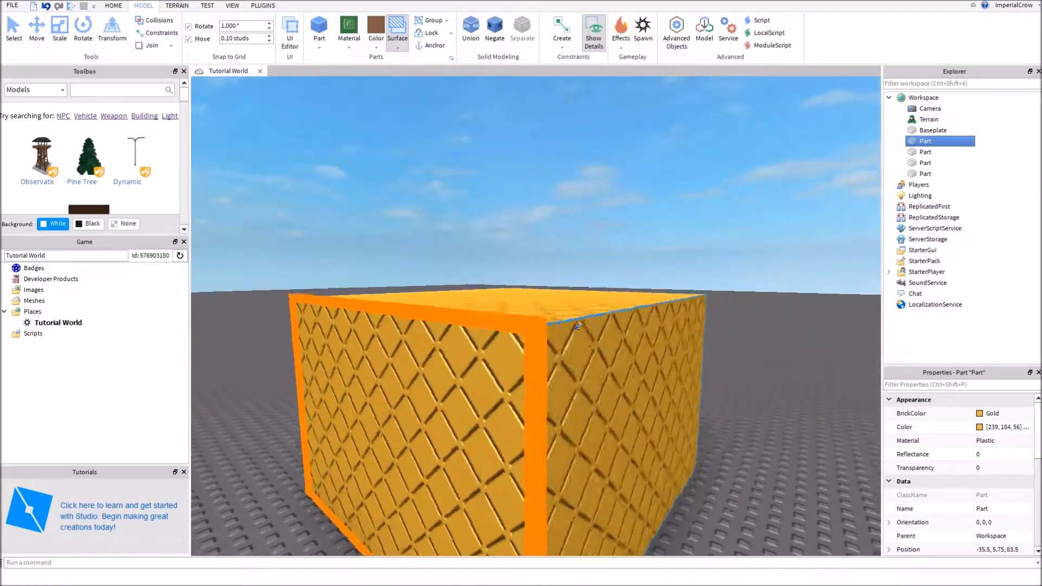
{"action": "key", "text": "f"}
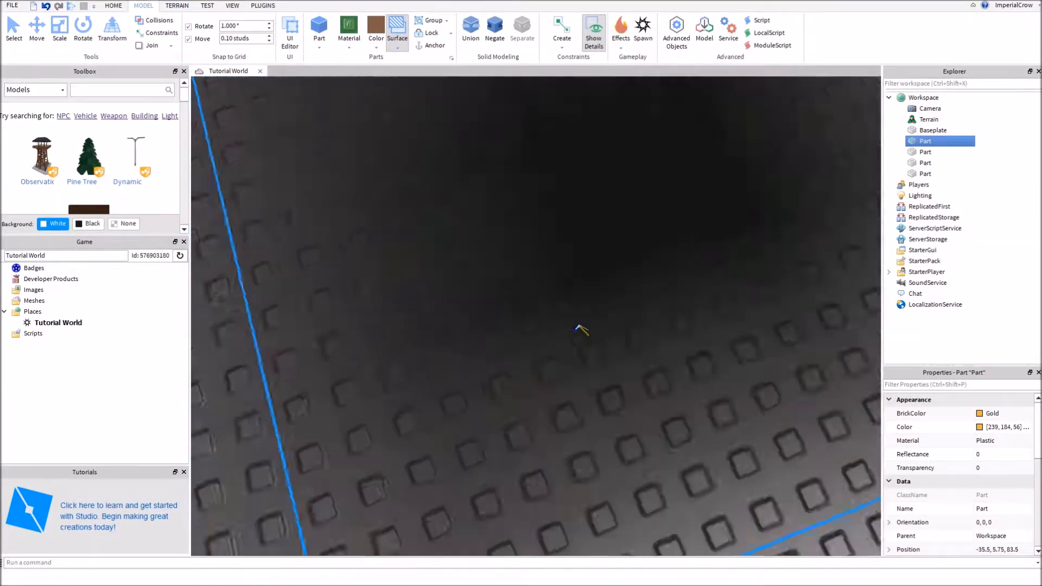
{"action": "scroll", "coordinate": [574, 329], "scroll_direction": "down", "scroll_amount": 5}
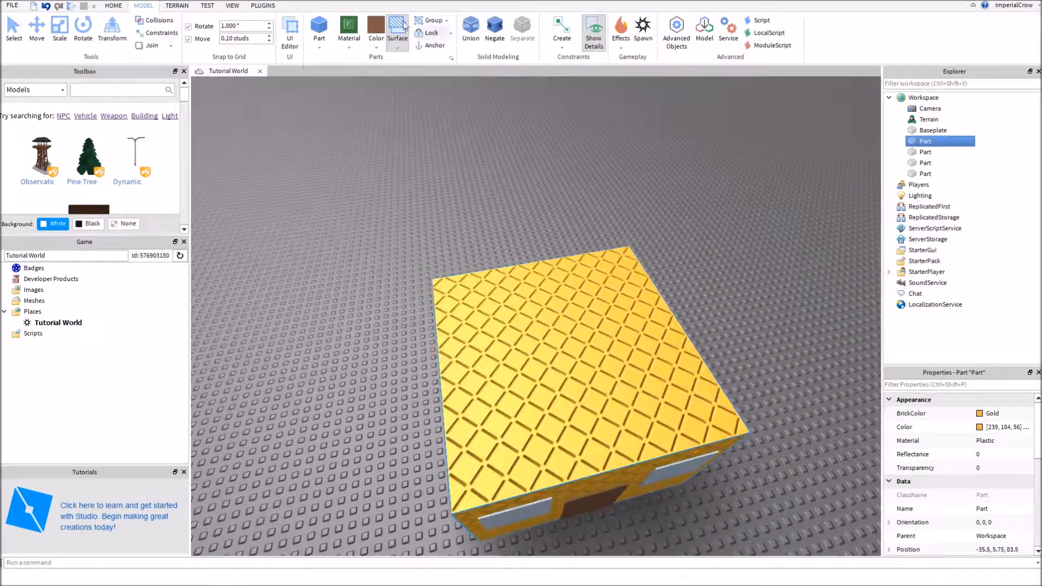
- Apply the Motor surface to the gold block's top face and to its front wall around the door
{"action": "left_click", "coordinate": [397, 34]}
{"action": "left_click", "coordinate": [417, 155]}
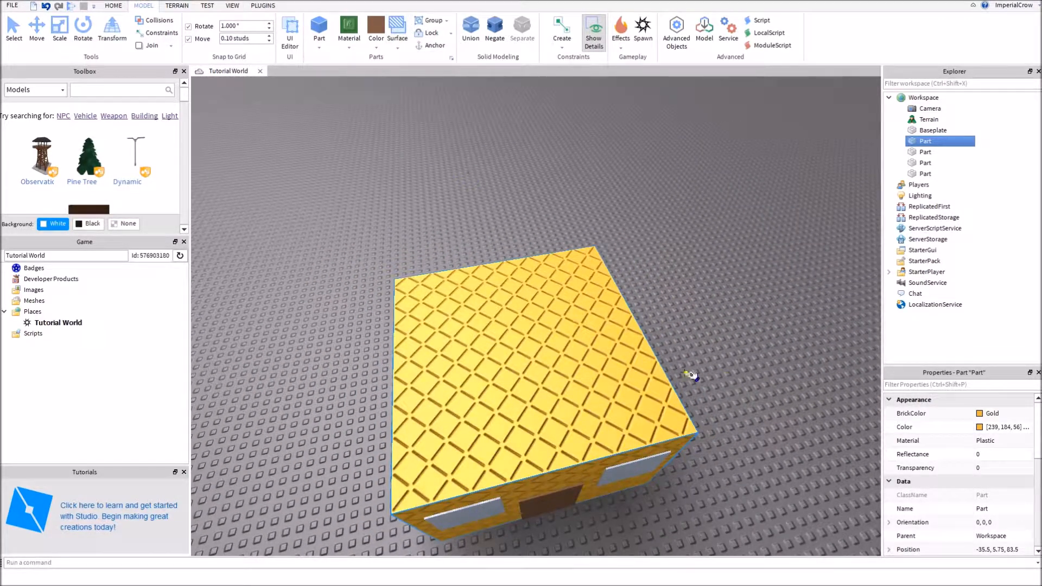
{"action": "left_click", "coordinate": [646, 410]}
{"action": "scroll", "coordinate": [688, 422], "scroll_direction": "up", "scroll_amount": 5}
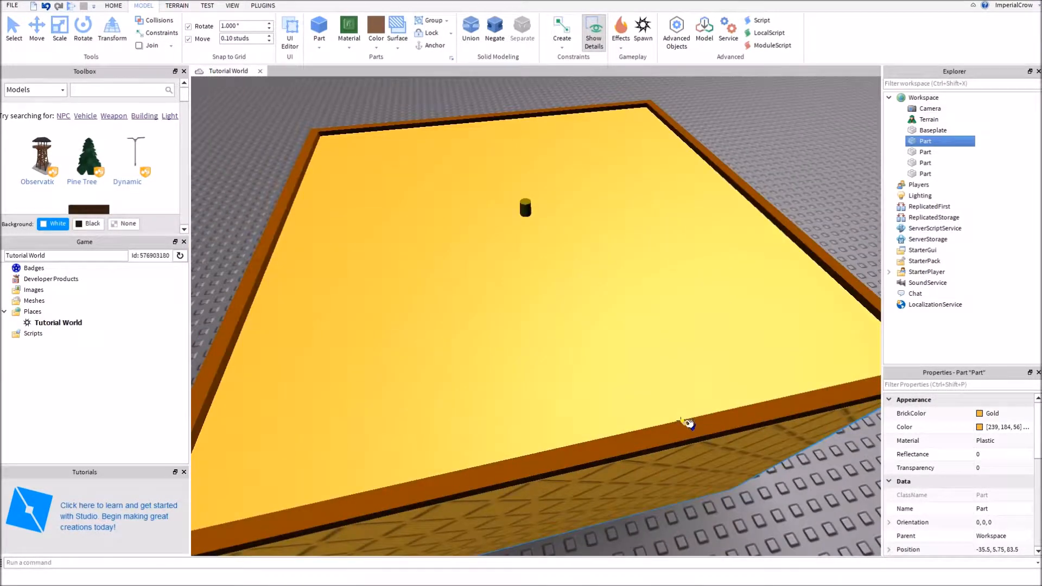
{"action": "left_click", "coordinate": [682, 460]}
{"action": "right_click_drag", "start_coordinate": [683, 460], "coordinate": [624, 395]}
{"action": "left_click", "coordinate": [583, 413]}
{"action": "scroll", "coordinate": [623, 402], "scroll_direction": "down", "scroll_amount": 5}
{"action": "scroll", "coordinate": [624, 400], "scroll_direction": "up", "scroll_amount": 5}
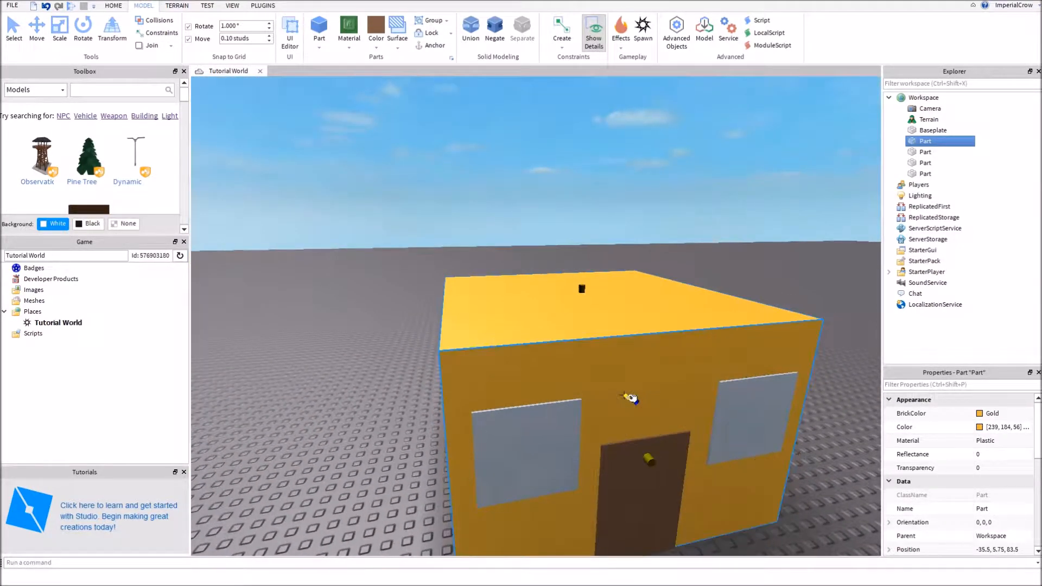
- Apply the Motor surface to the gold block's top face and to the fronts of the window and door parts
{"action": "scroll", "coordinate": [665, 425], "scroll_direction": "down", "scroll_amount": 5}
{"action": "right_click_drag", "start_coordinate": [665, 425], "coordinate": [703, 389]}
{"action": "scroll", "coordinate": [702, 388], "scroll_direction": "down", "scroll_amount": 3}
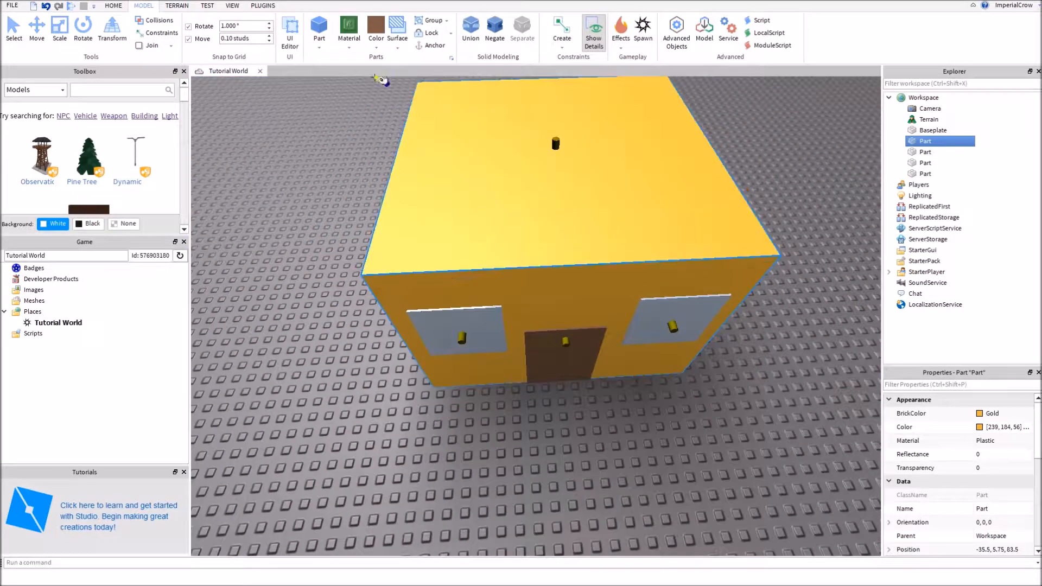
{"action": "left_click", "coordinate": [398, 49]}
{"action": "left_click", "coordinate": [418, 155]}
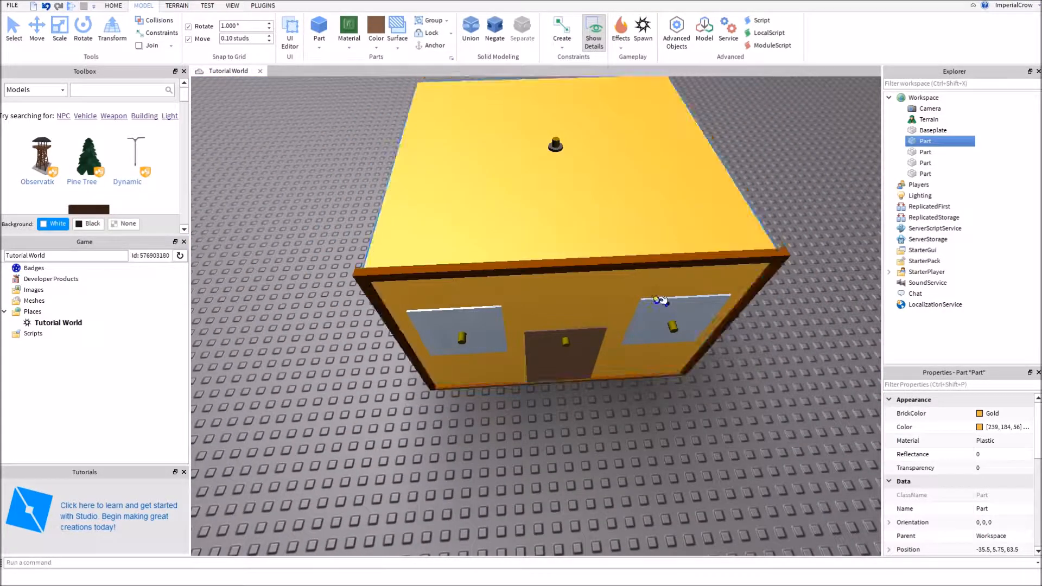
{"action": "left_click", "coordinate": [489, 321]}
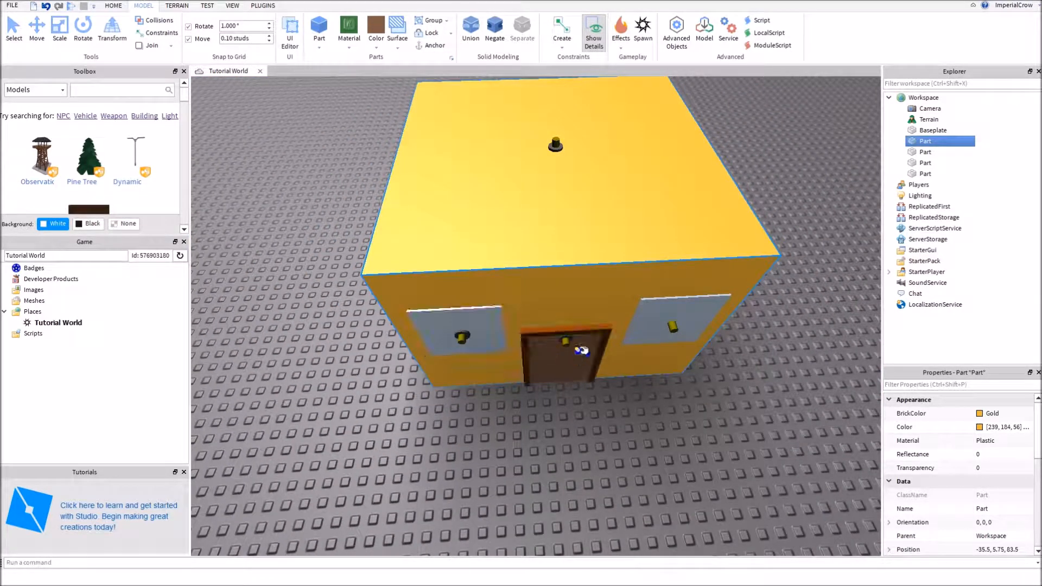
{"action": "right_click_drag", "start_coordinate": [673, 356], "coordinate": [673, 354]}
{"action": "left_click", "coordinate": [550, 339]}
{"action": "right_click_drag", "start_coordinate": [576, 339], "coordinate": [610, 332]}
{"action": "left_click", "coordinate": [577, 338]}
{"action": "left_click", "coordinate": [610, 331]}
- Apply the Glue surface to the gold block's top face and its side walls
{"action": "left_click", "coordinate": [398, 48]}
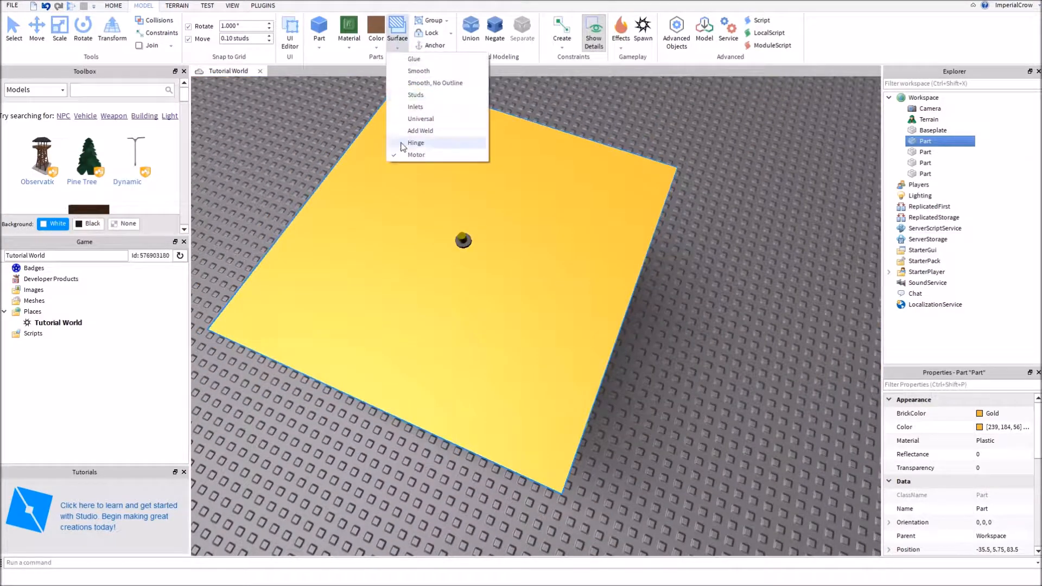
{"action": "left_click", "coordinate": [428, 61]}
{"action": "left_click", "coordinate": [615, 240]}
{"action": "scroll", "coordinate": [638, 293], "scroll_direction": "up", "scroll_amount": 2}
{"action": "right_click_drag", "start_coordinate": [636, 293], "coordinate": [735, 272]}
{"action": "left_click", "coordinate": [636, 294]}
{"action": "left_click", "coordinate": [628, 314]}
{"action": "left_click", "coordinate": [430, 348]}
{"action": "left_click", "coordinate": [695, 316]}
{"action": "scroll", "coordinate": [701, 319], "scroll_direction": "down", "scroll_amount": 3}
{"action": "left_click", "coordinate": [705, 318]}
{"action": "left_click", "coordinate": [738, 316]}
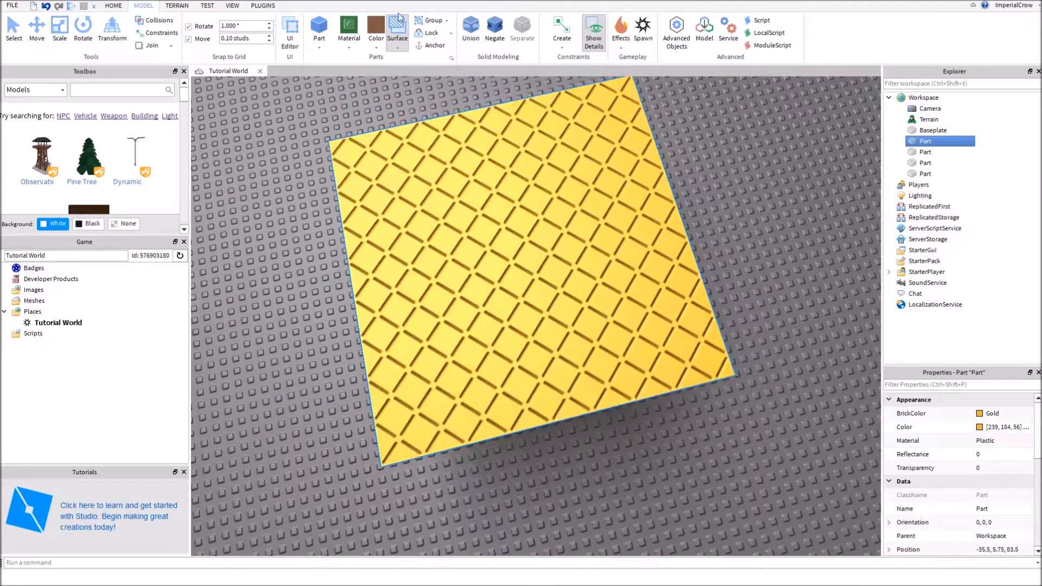
- Replace the Glue surface on the gold block's top face with Smooth
{"action": "left_click", "coordinate": [399, 47]}
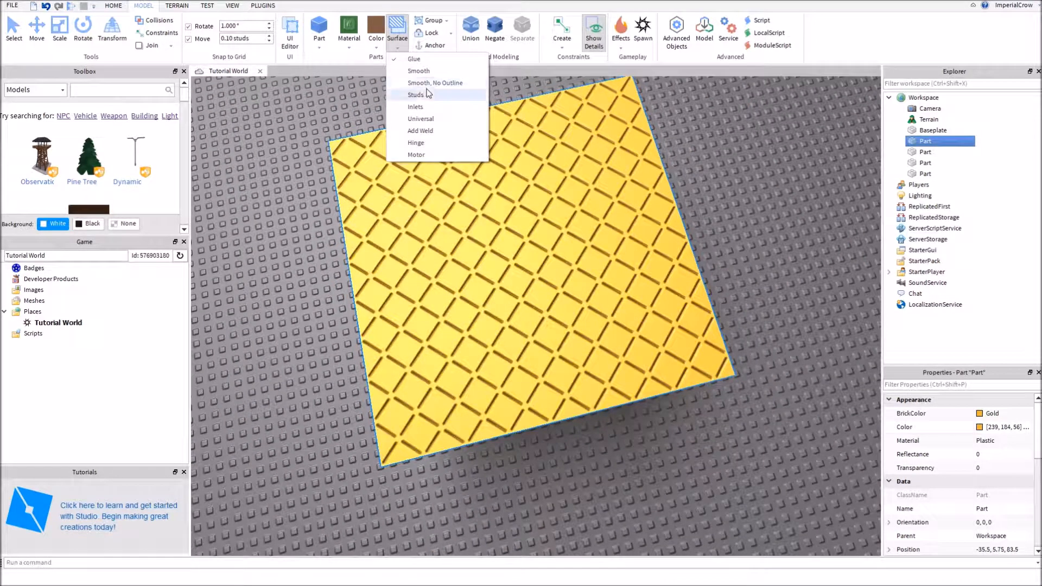
{"action": "left_click", "coordinate": [419, 70]}
{"action": "left_click", "coordinate": [681, 251]}
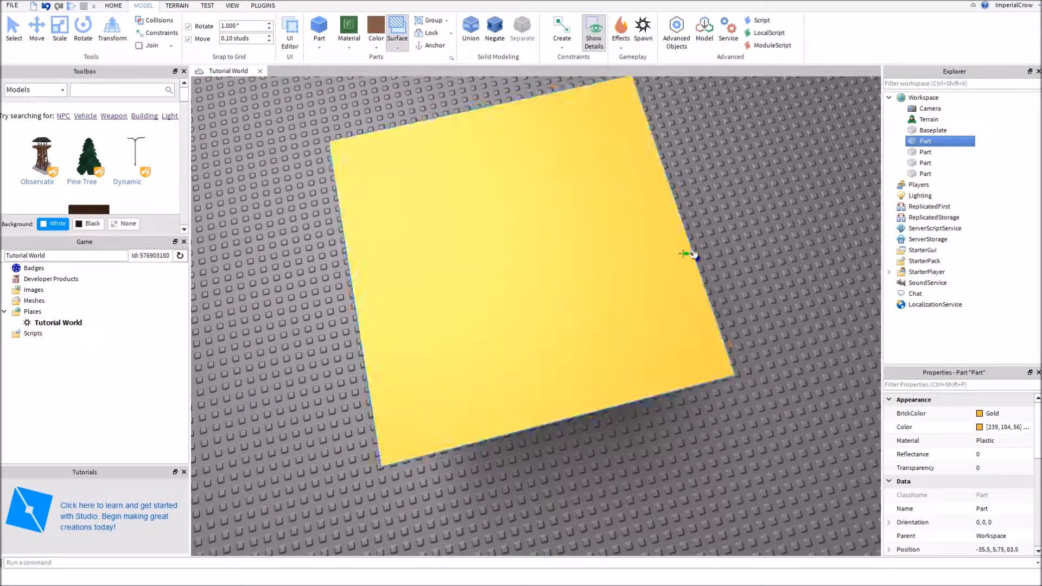
- Change the gold block's top face to the Smooth, No Outline surface
{"action": "left_click", "coordinate": [399, 48]}
{"action": "left_click", "coordinate": [437, 86]}
{"action": "left_click", "coordinate": [510, 202]}
{"action": "scroll", "coordinate": [603, 225], "scroll_direction": "down", "scroll_amount": 2}
{"action": "right_click_drag", "start_coordinate": [604, 225], "coordinate": [603, 225]}
{"action": "key", "text": "s"}
{"action": "key", "text": "w"}
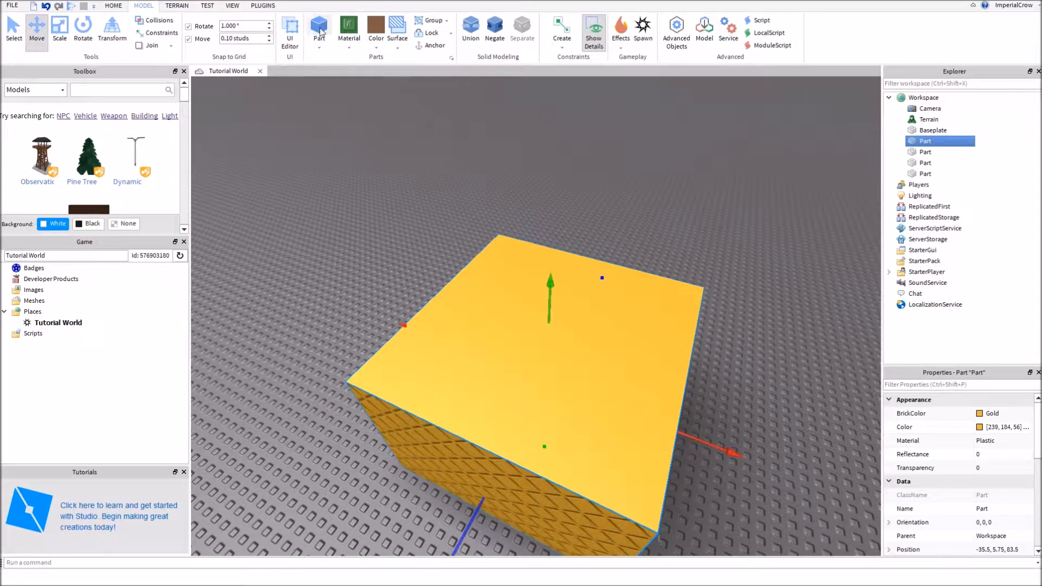
- Duplicate the gold block and place the copy flush against the original's side, using a move increment of 1 stud
{"action": "key", "text": "ctrl+d"}
{"action": "right_click_drag", "start_coordinate": [658, 342], "coordinate": [658, 343]}
{"action": "key", "text": "s"}
{"action": "left_click_drag", "start_coordinate": [658, 342], "coordinate": [582, 329]}
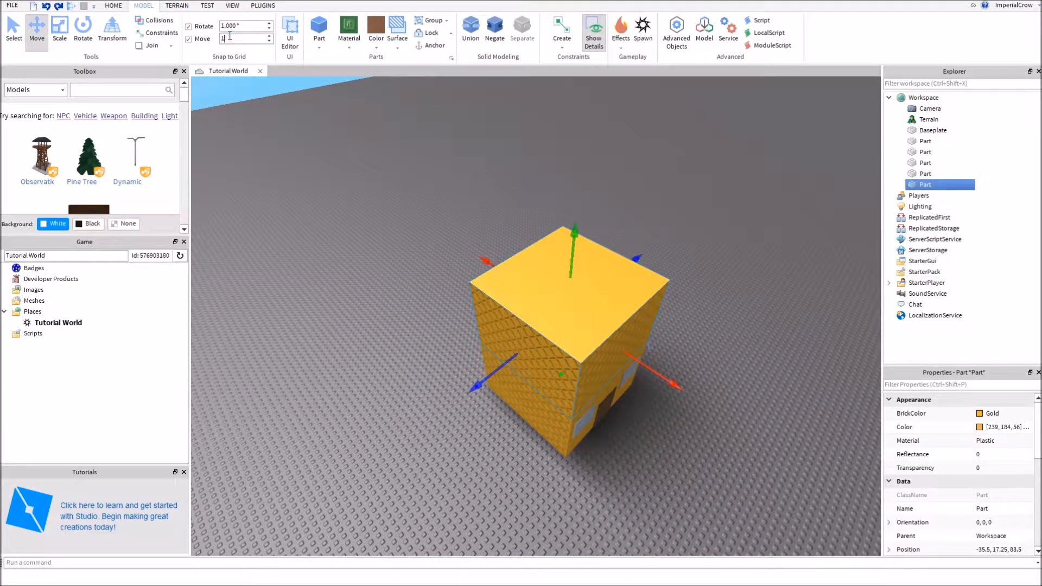
{"action": "left_click_drag", "start_coordinate": [586, 246], "coordinate": [472, 505]}
{"action": "left_click_drag", "start_coordinate": [542, 370], "coordinate": [559, 380]}
{"action": "left_click", "coordinate": [722, 465]}
- Recolor the original block and its adjoining copy Medium stone grey
{"action": "key", "text": "w"}
{"action": "right_click_drag", "start_coordinate": [722, 465], "coordinate": [722, 465]}
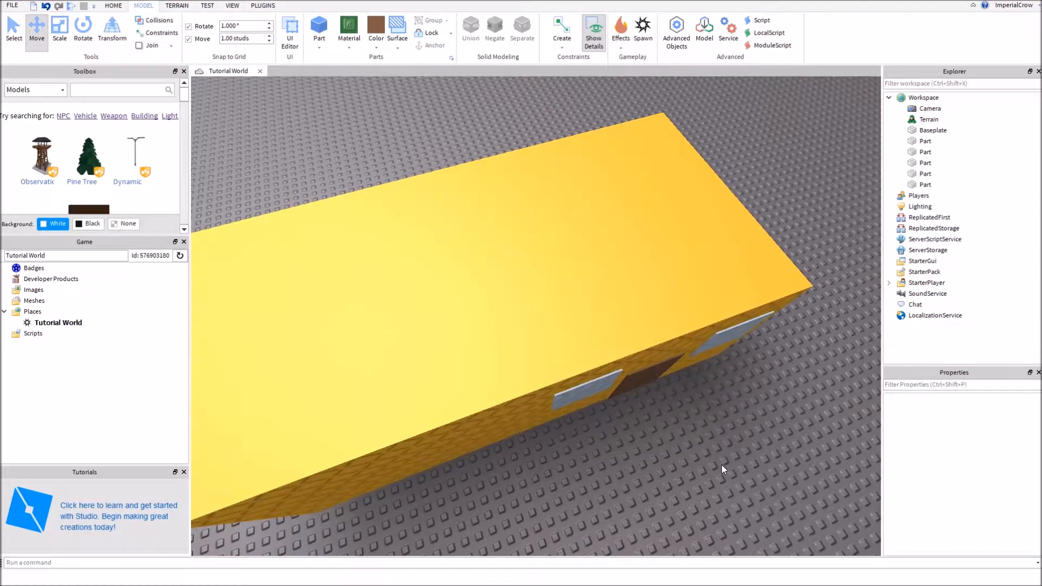
{"action": "scroll", "coordinate": [722, 465], "scroll_direction": "up", "scroll_amount": 5}
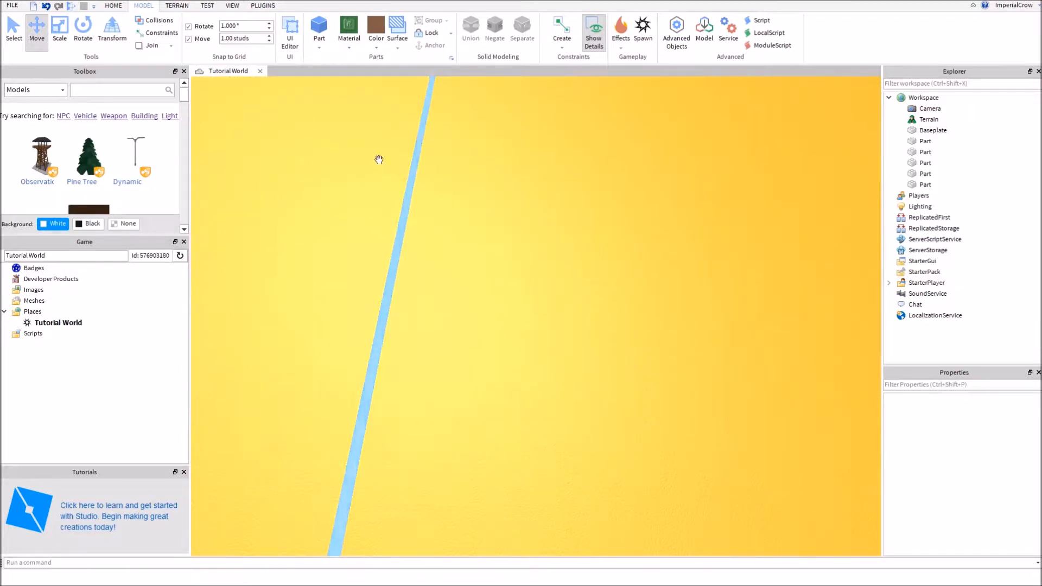
{"action": "scroll", "coordinate": [379, 160], "scroll_direction": "down", "scroll_amount": 5}
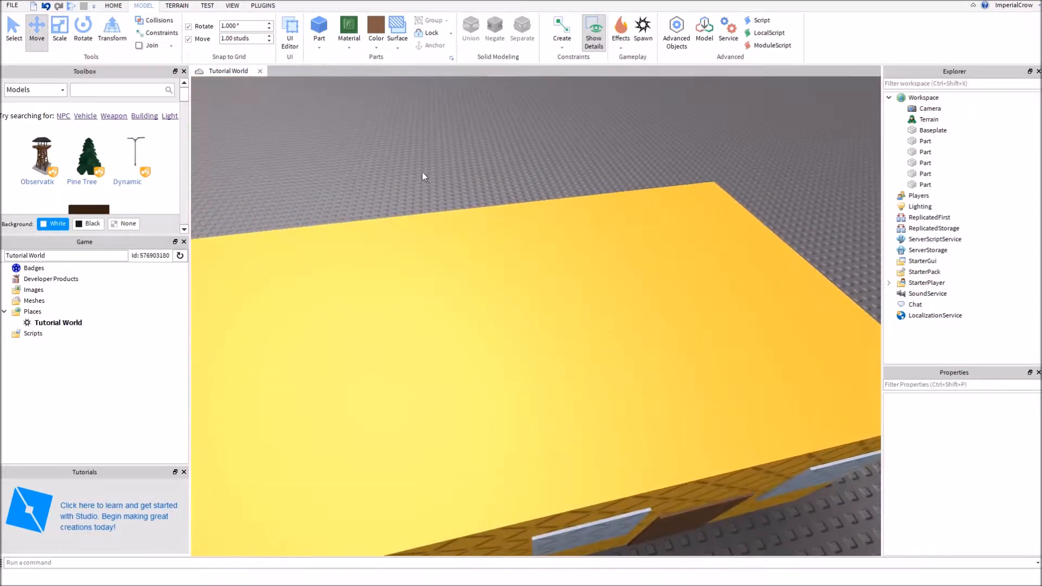
{"action": "left_click", "coordinate": [530, 238]}
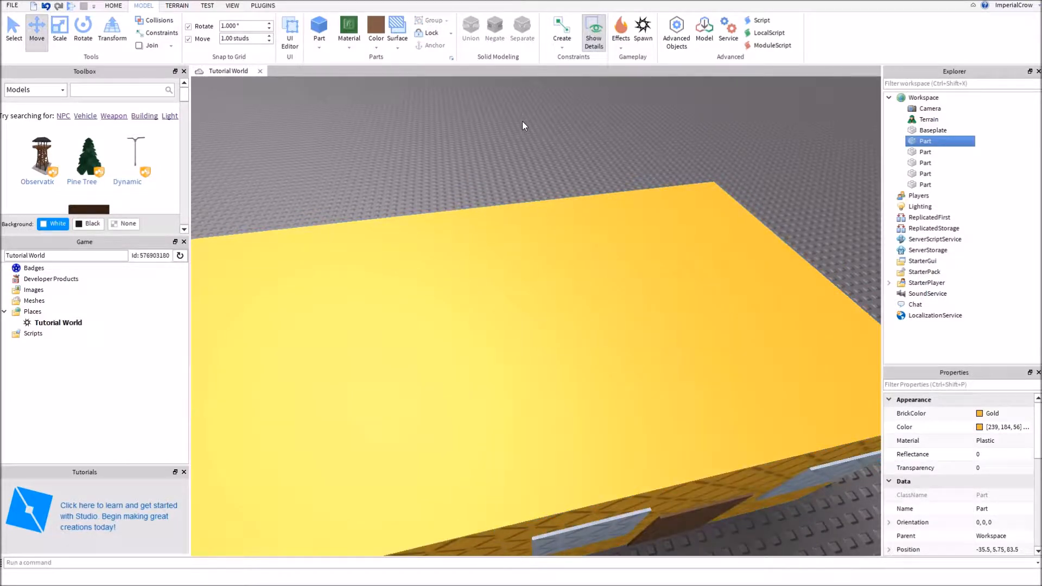
{"action": "left_click", "coordinate": [502, 231]}
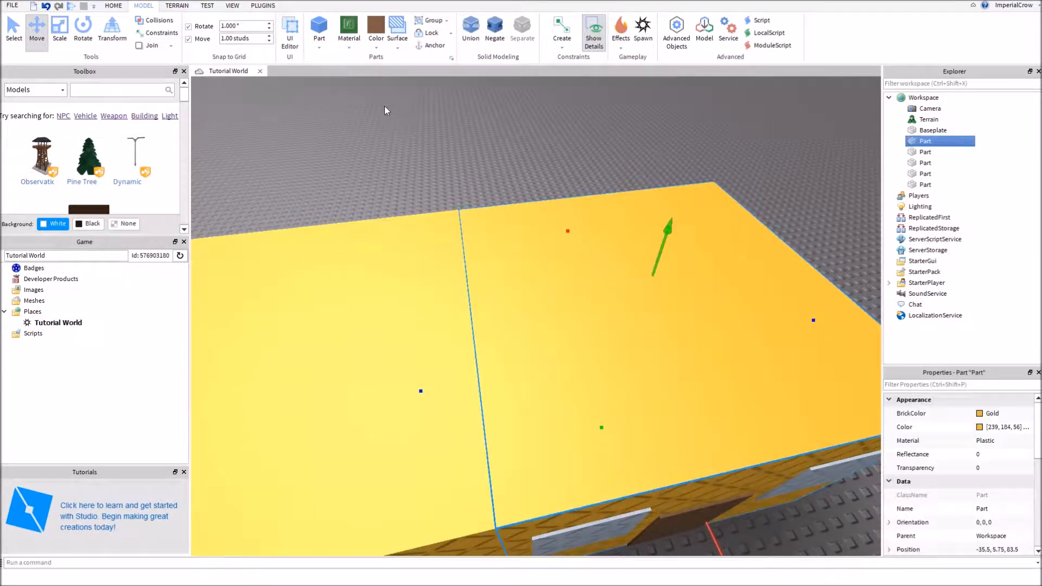
{"action": "left_click", "coordinate": [378, 50]}
{"action": "left_click", "coordinate": [412, 238]}
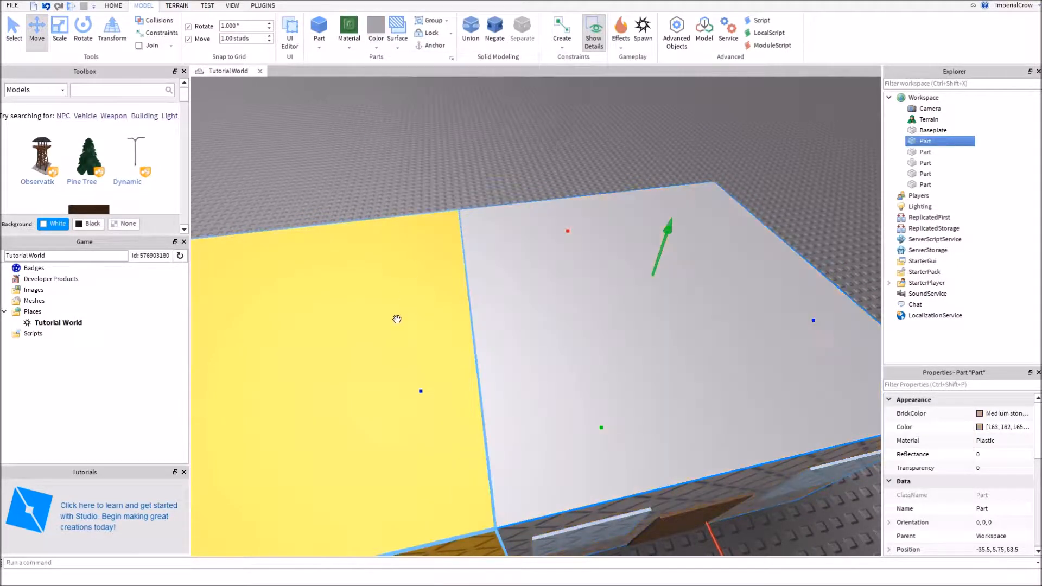
{"action": "left_click", "coordinate": [382, 42]}
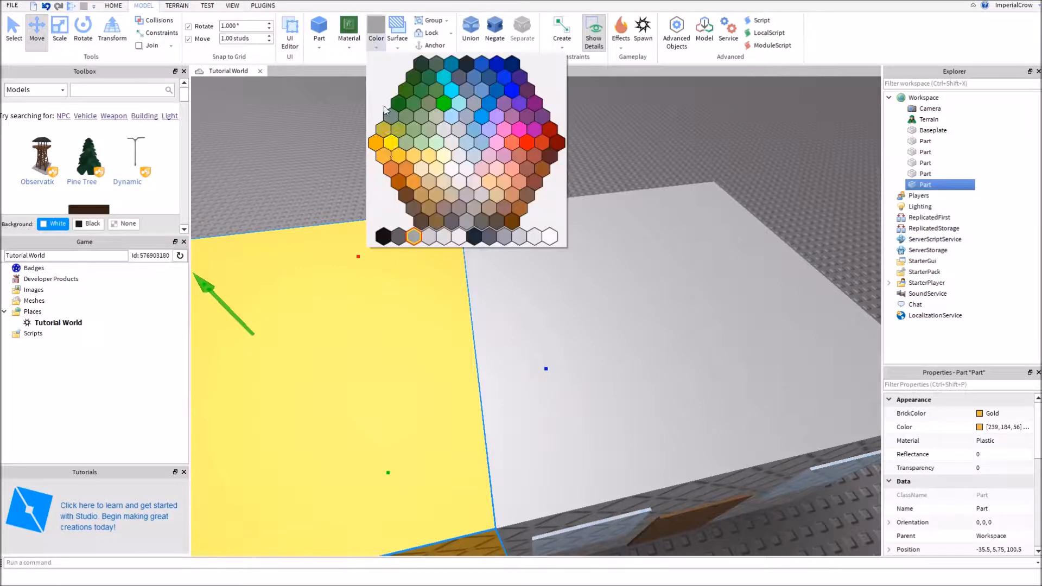
{"action": "left_click", "coordinate": [416, 237]}
- Apply the Smooth surface to the top face of the duplicated grey block
{"action": "left_click", "coordinate": [407, 28]}
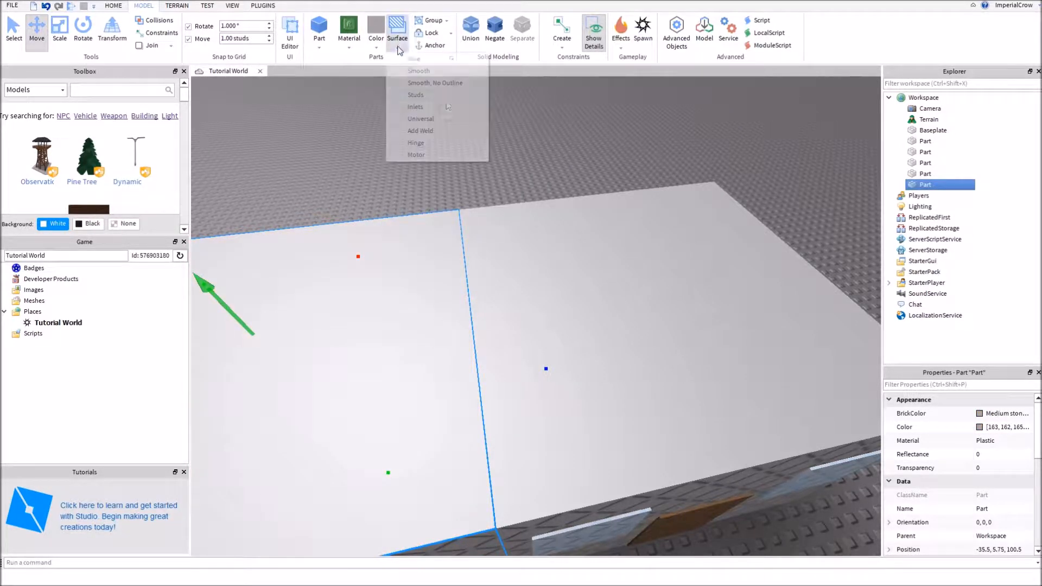
{"action": "left_click", "coordinate": [433, 73]}
{"action": "key", "text": "w"}
{"action": "mouse_move", "coordinate": [470, 339]}
{"action": "right_mouse_down"}
{"action": "mouse_move", "coordinate": [459, 340]}
{"action": "mouse_move", "coordinate": [471, 339]}
{"action": "right_mouse_up"}
{"action": "key", "text": "s"}
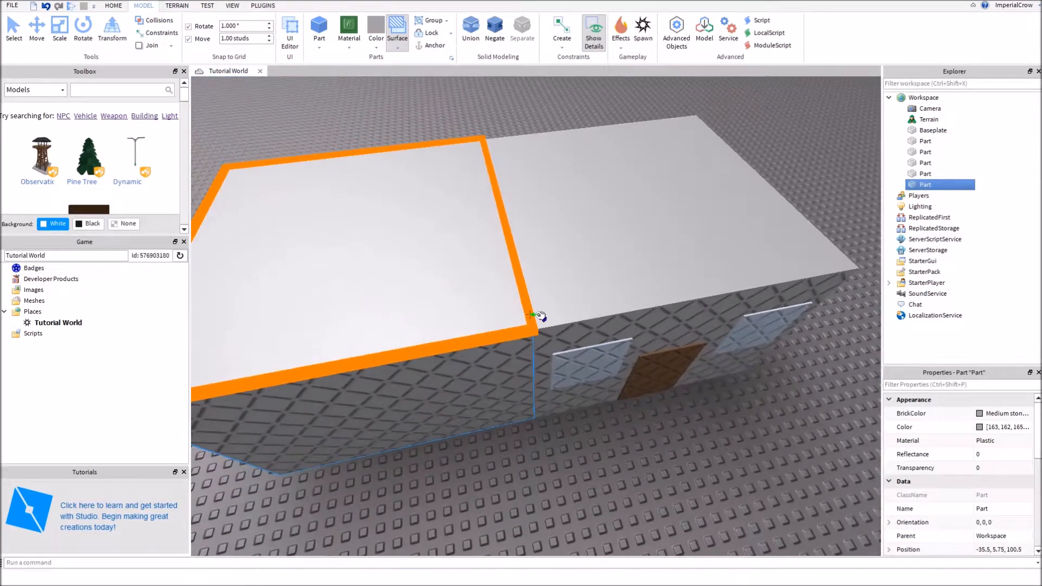
{"action": "left_click", "coordinate": [252, 119]}
- Examine the seam between the two adjoining grey blocks up close and from several angles
{"action": "scroll", "coordinate": [483, 158], "scroll_direction": "up", "scroll_amount": 5}
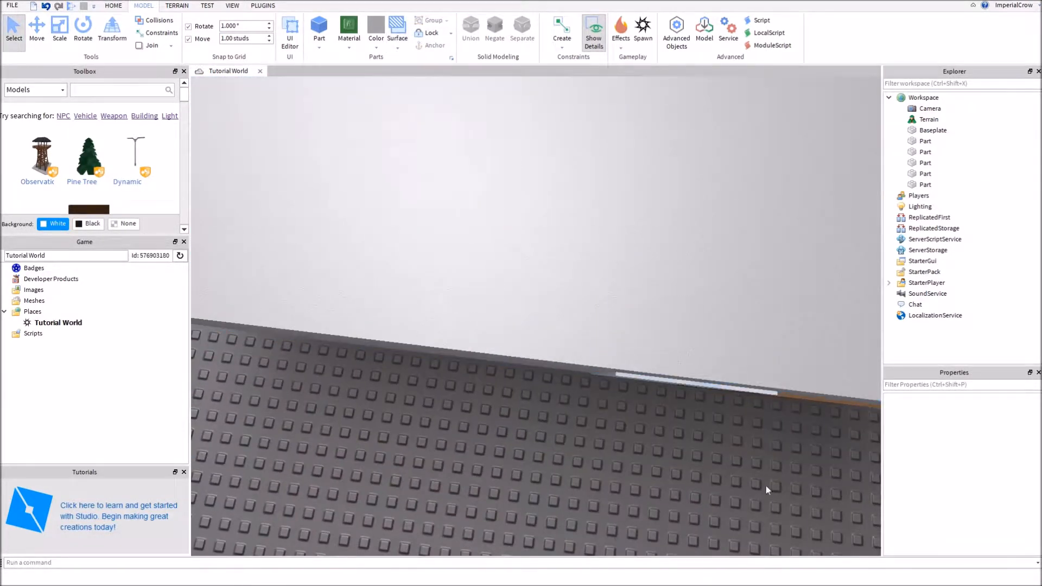
{"action": "key", "text": "w"}
{"action": "right_click_drag", "start_coordinate": [725, 486], "coordinate": [726, 486]}
{"action": "scroll", "coordinate": [636, 486], "scroll_direction": "up", "scroll_amount": 3}
{"action": "scroll", "coordinate": [635, 484], "scroll_direction": "down", "scroll_amount": 3}
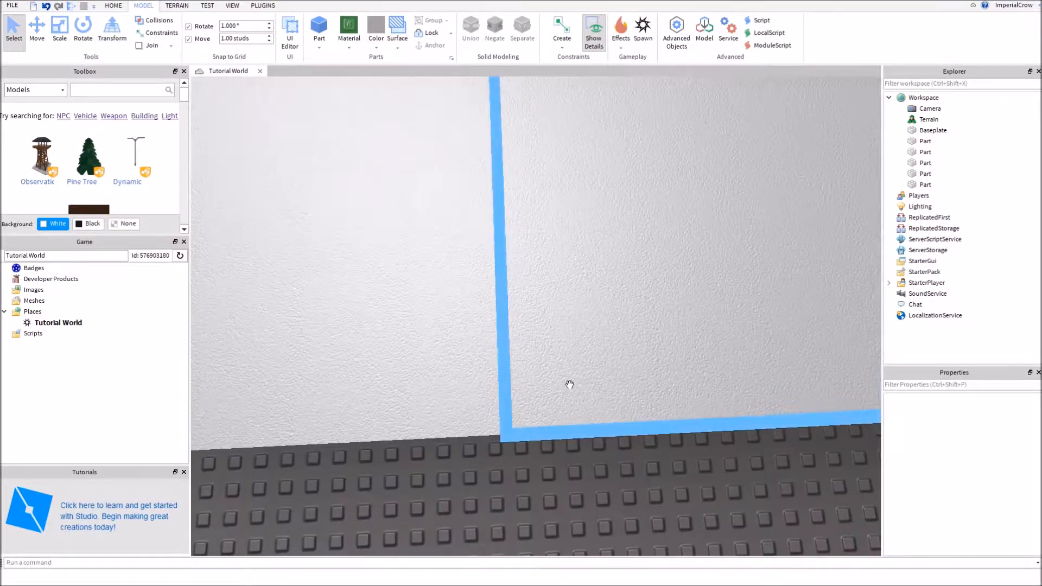
{"action": "right_click_drag", "start_coordinate": [584, 487], "coordinate": [584, 487]}
{"action": "scroll", "coordinate": [585, 487], "scroll_direction": "up", "scroll_amount": 2}
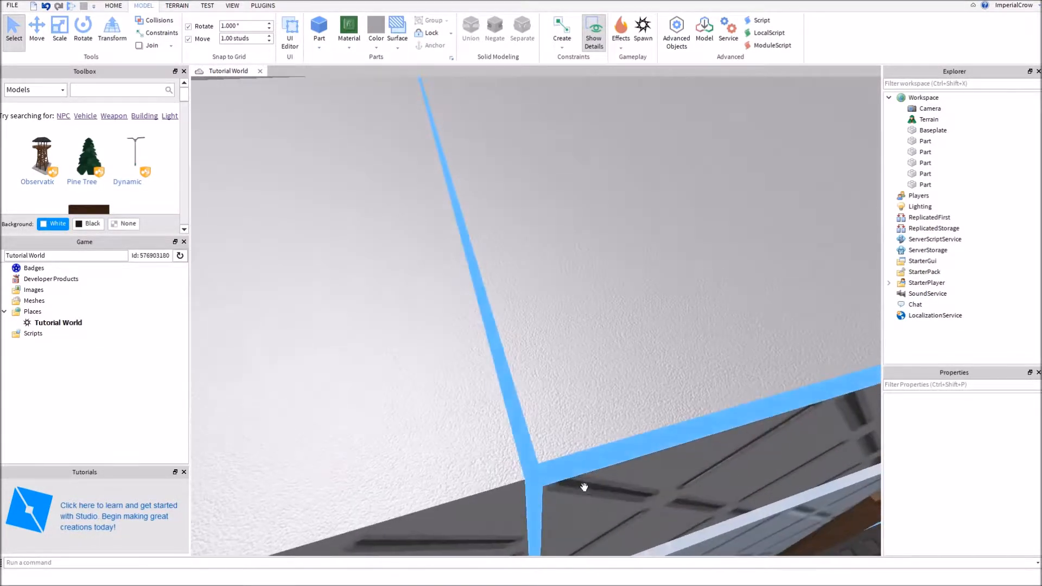
{"action": "right_click_drag", "start_coordinate": [618, 283], "coordinate": [618, 283]}
{"action": "scroll", "coordinate": [615, 270], "scroll_direction": "down", "scroll_amount": 2}
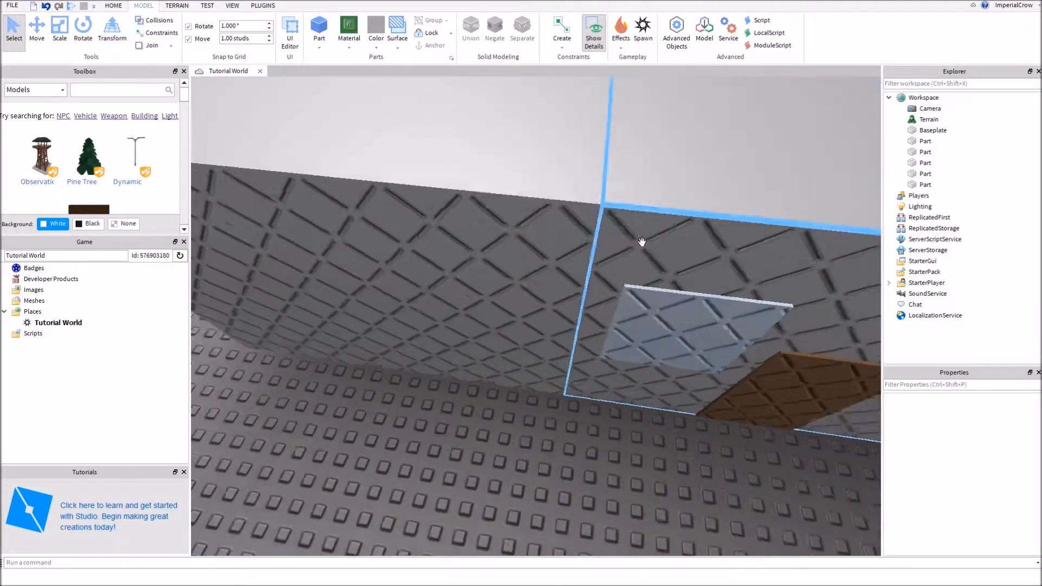
{"action": "scroll", "coordinate": [642, 242], "scroll_direction": "down", "scroll_amount": 3}
{"action": "right_click_drag", "start_coordinate": [669, 231], "coordinate": [685, 233]}
{"action": "scroll", "coordinate": [680, 233], "scroll_direction": "down", "scroll_amount": 2}
{"action": "scroll", "coordinate": [679, 233], "scroll_direction": "up", "scroll_amount": 3}
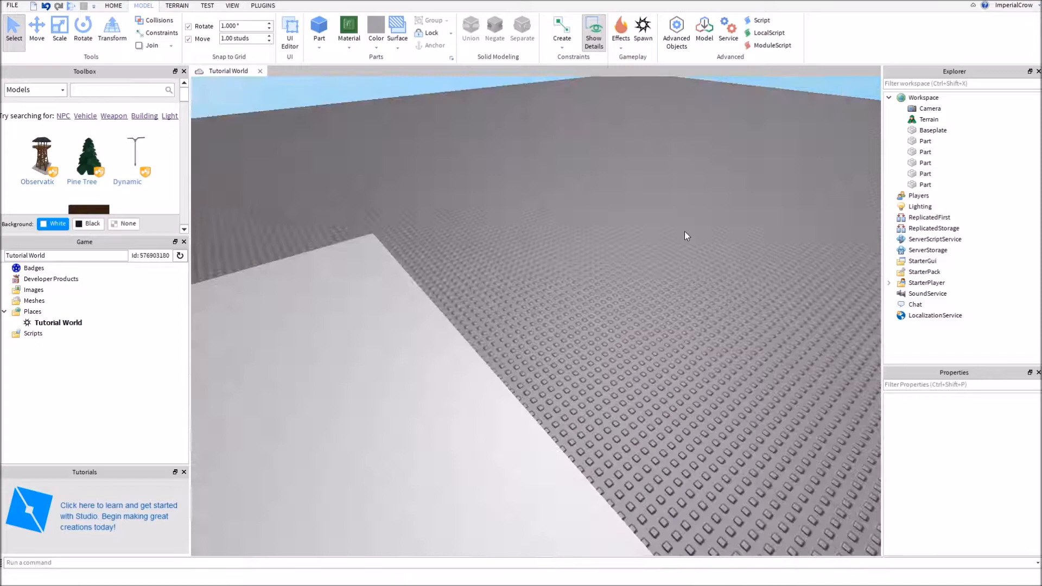
- Delete the duplicated grey block beside the house
{"action": "scroll", "coordinate": [685, 234], "scroll_direction": "down", "scroll_amount": 5}
{"action": "left_click", "coordinate": [647, 444]}
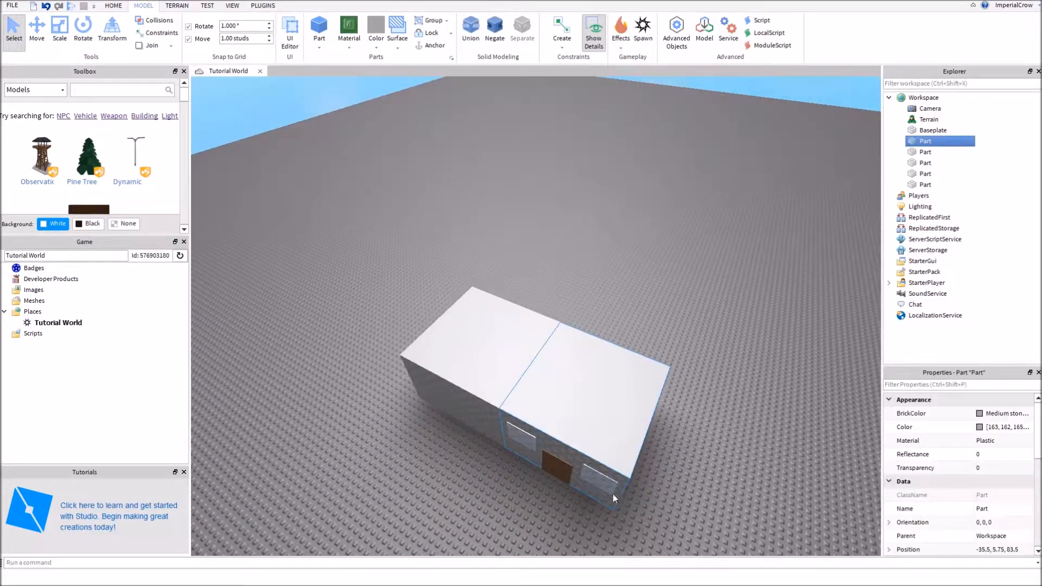
{"action": "left_click_drag", "start_coordinate": [452, 340], "coordinate": [398, 312]}
{"action": "key", "text": "Delete"}
{"action": "right_click_drag", "start_coordinate": [527, 406], "coordinate": [376, 405]}
- Undo the recent deletion, recoloring, duplication and surface changes until the walls regain their textured material with the door and windows in place
{"action": "key", "text": "ctrl+z"}
{"action": "key", "text": "ctrl+z"}
{"action": "key", "text": "ctrl+z"}
{"action": "key", "text": "ctrl+z"}
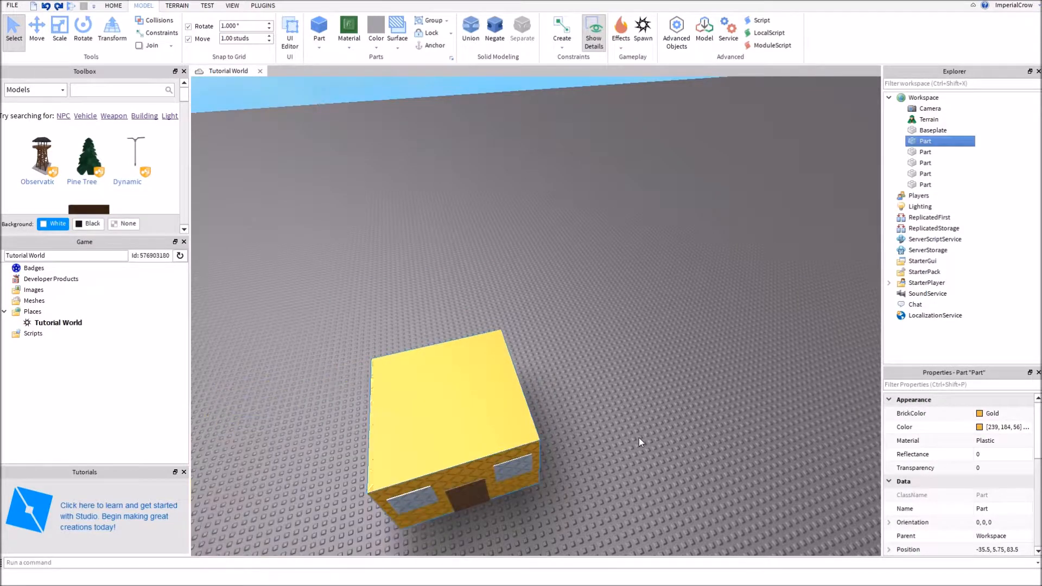
{"action": "key", "text": "ctrl+z"}
{"action": "key", "text": "ctrl+z"}
{"action": "key", "text": "ctrl+z"}
{"action": "key", "text": "ctrl+z"}
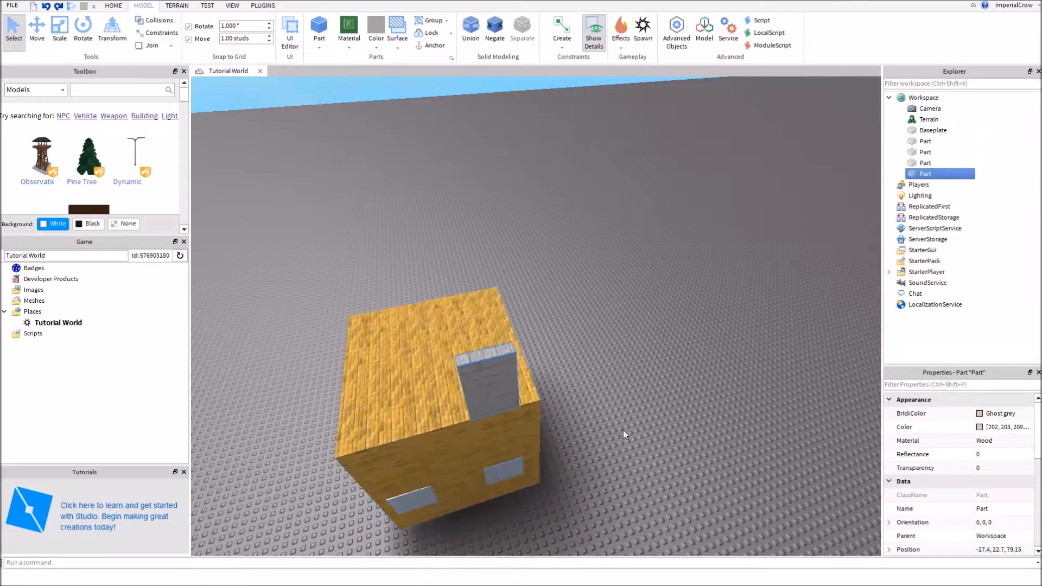
{"action": "key", "text": "ctrl+z"}
{"action": "key", "text": "ctrl+z"}
{"action": "key", "text": "ctrl+z"}
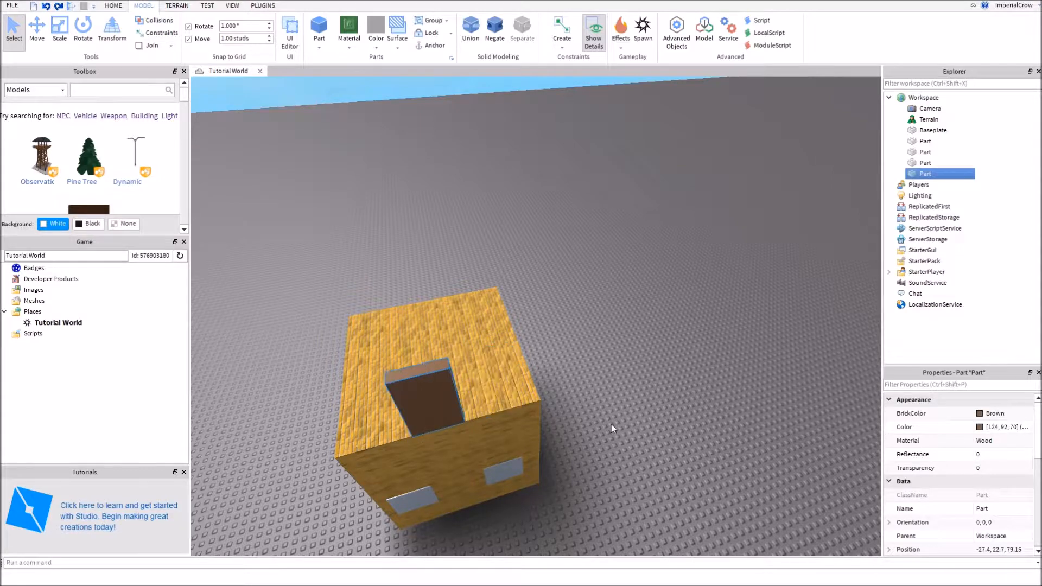
{"action": "key", "text": "ctrl+z"}
{"action": "key", "text": "ctrl+z"}
{"action": "key", "text": "ctrl+z"}
{"action": "key", "text": "ctrl+z"}
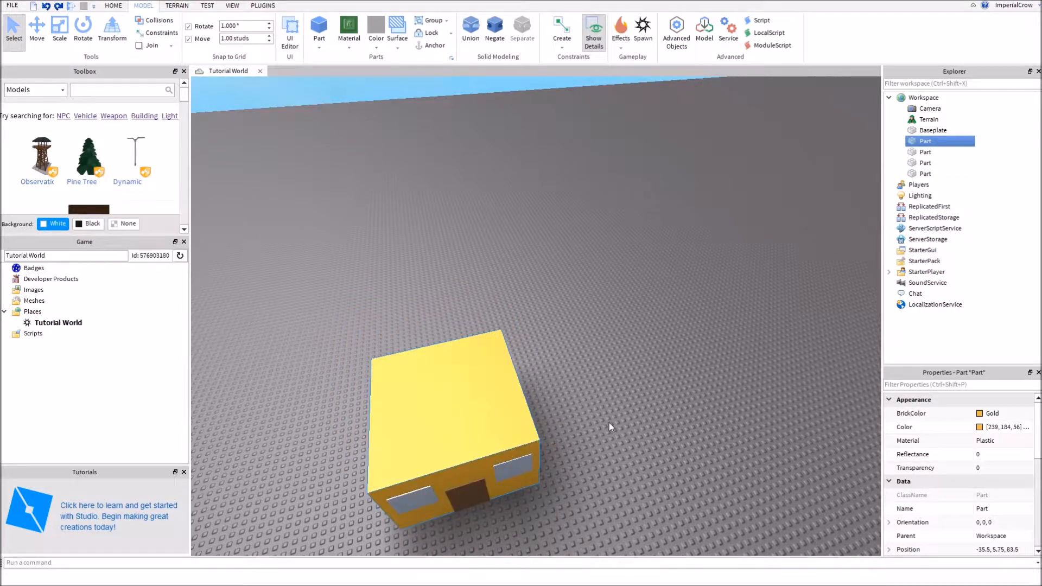
{"action": "key", "text": "ctrl+y"}
- Select the house block, door and both windows together and group them into a model
{"action": "left_click", "coordinate": [608, 423]}
{"action": "key", "text": "w"}
{"action": "right_click_drag", "start_coordinate": [608, 423], "coordinate": [608, 423]}
{"action": "key", "text": "s"}
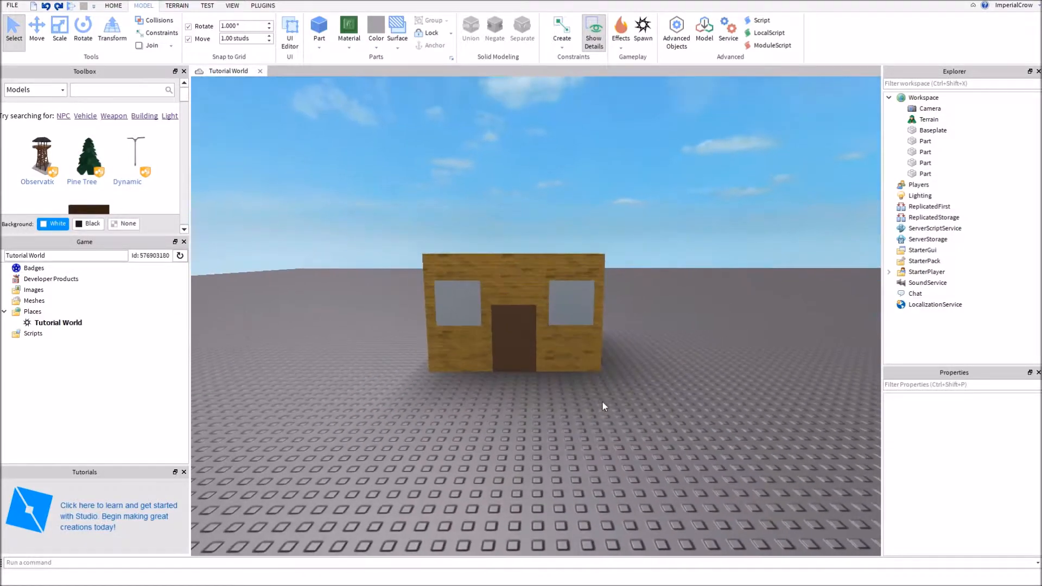
{"action": "left_click_drag", "start_coordinate": [367, 244], "coordinate": [678, 535]}
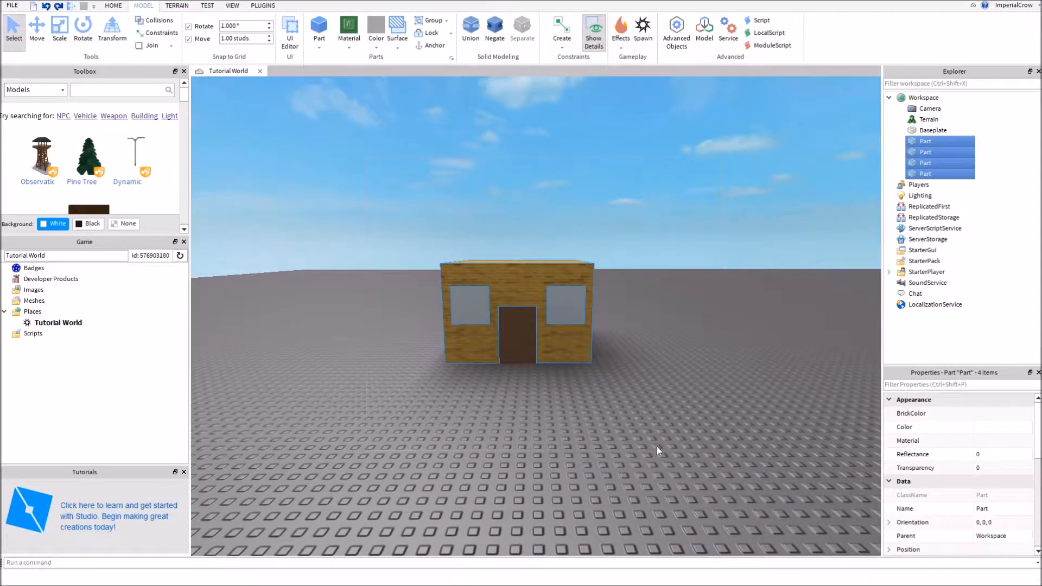
{"action": "key", "text": "w"}
{"action": "key", "text": "d"}
{"action": "right_click_drag", "start_coordinate": [654, 410], "coordinate": [664, 410]}
{"action": "key", "text": "a"}
{"action": "key", "text": "s"}
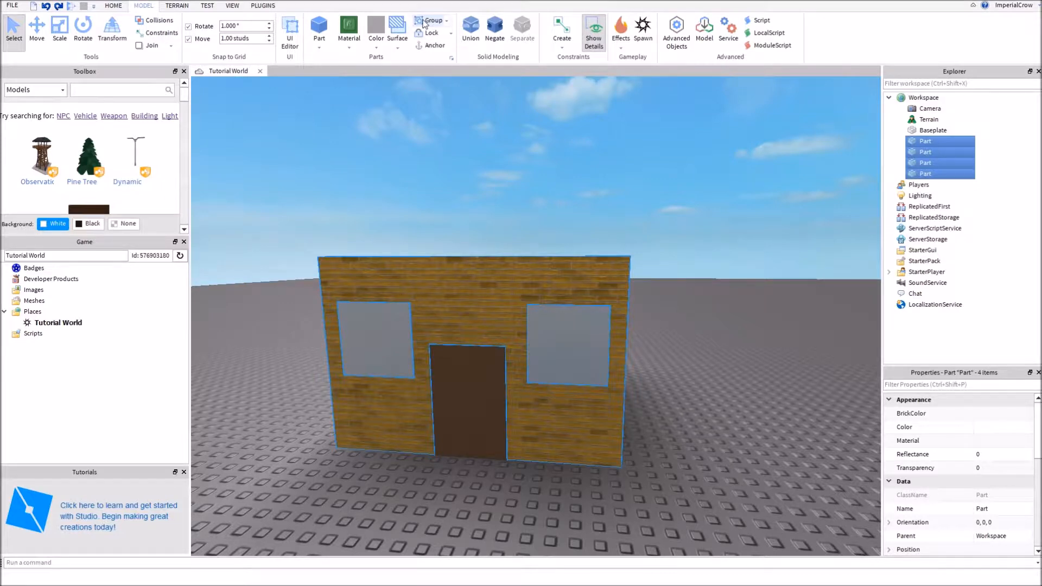
{"action": "left_click", "coordinate": [424, 22]}
- Select the grouped house model and examine it from afar and close up where its base meets the ground
{"action": "scroll", "coordinate": [777, 246], "scroll_direction": "down", "scroll_amount": 5}
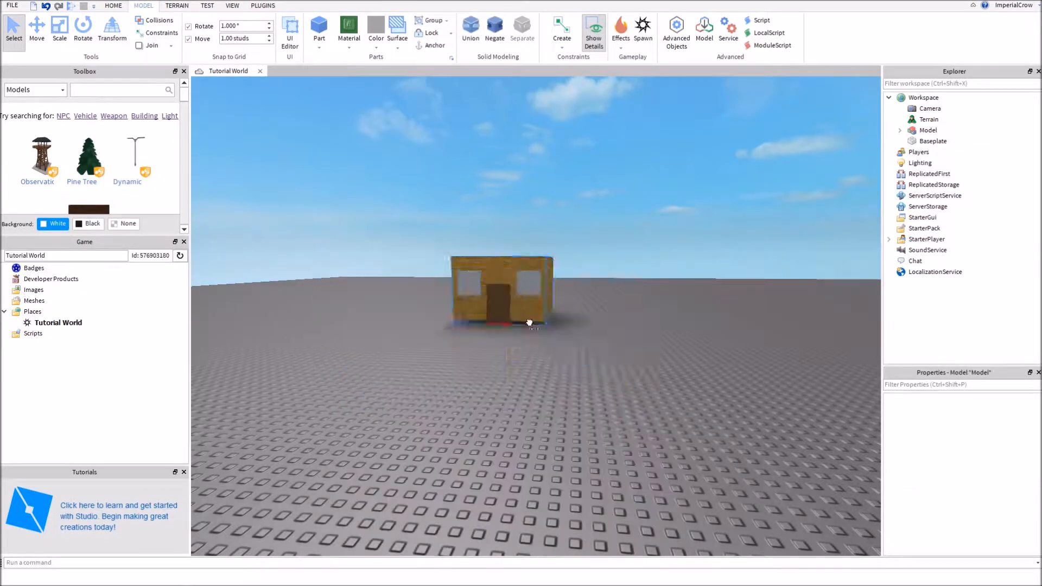
{"action": "scroll", "coordinate": [456, 370], "scroll_direction": "up", "scroll_amount": 5}
{"action": "scroll", "coordinate": [455, 369], "scroll_direction": "down", "scroll_amount": 2}
{"action": "key", "text": "f"}
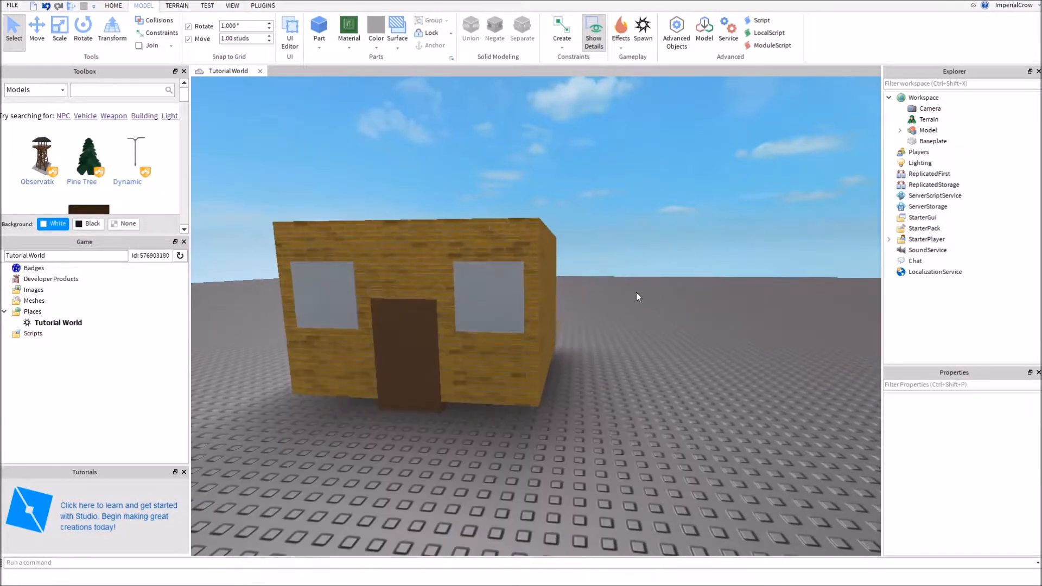
{"action": "key", "text": "w"}
{"action": "key", "text": "q"}
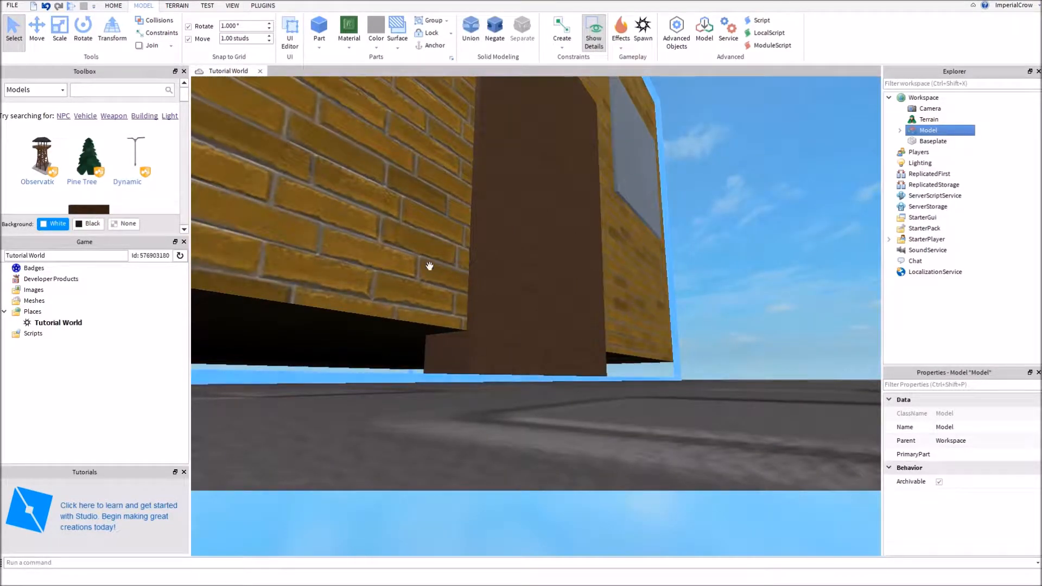
{"action": "key", "text": "f"}
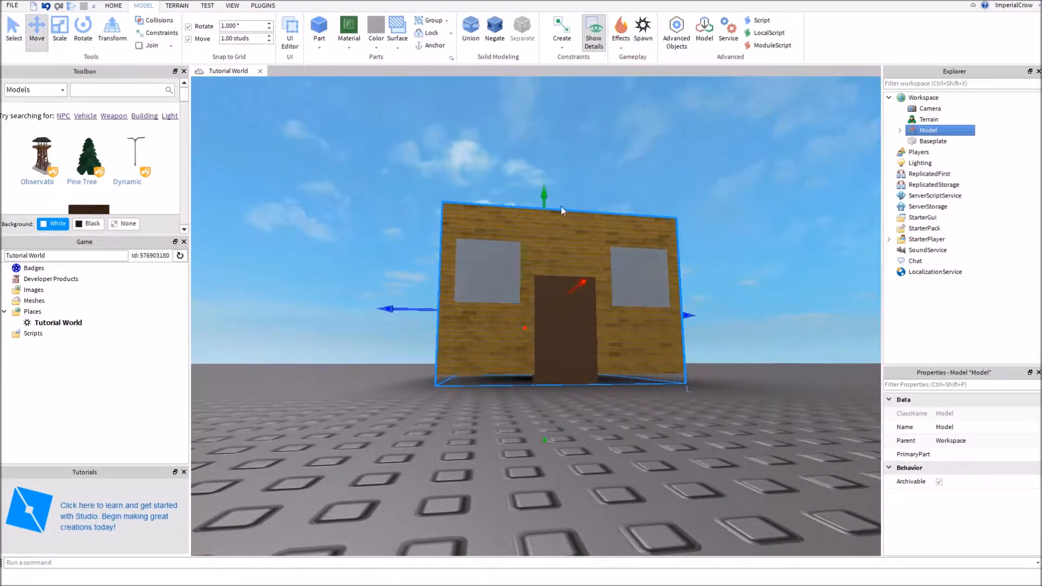
- Ungroup the house model back into its separate parts and clear the selection
{"action": "left_click_drag", "start_coordinate": [545, 201], "coordinate": [545, 212]}
{"action": "left_click", "coordinate": [647, 212]}
{"action": "key", "text": "w"}
{"action": "right_click_drag", "start_coordinate": [647, 212], "coordinate": [611, 214]}
{"action": "key", "text": "s"}
{"action": "key", "text": "w"}
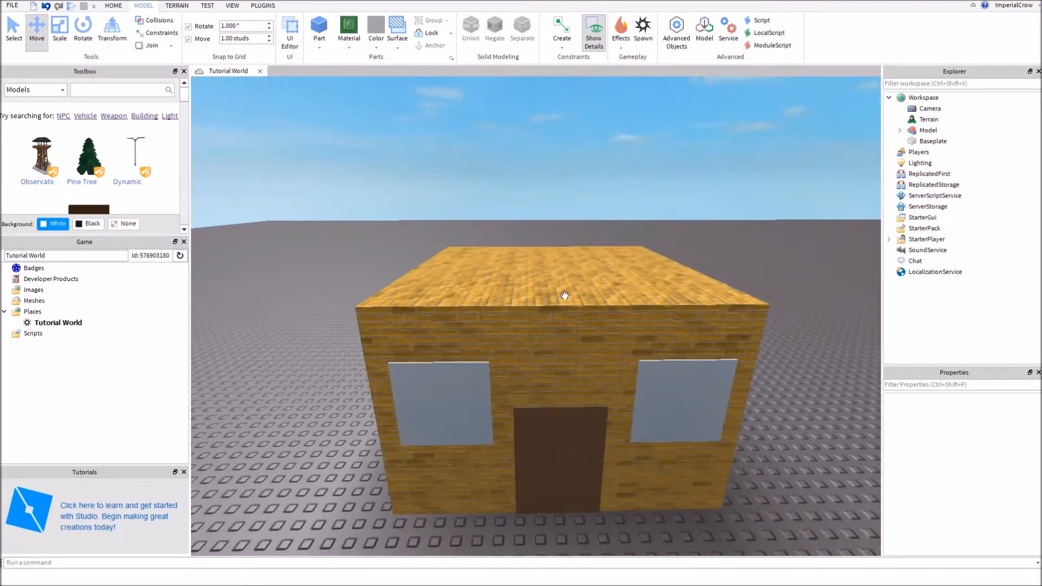
{"action": "left_click", "coordinate": [564, 293]}
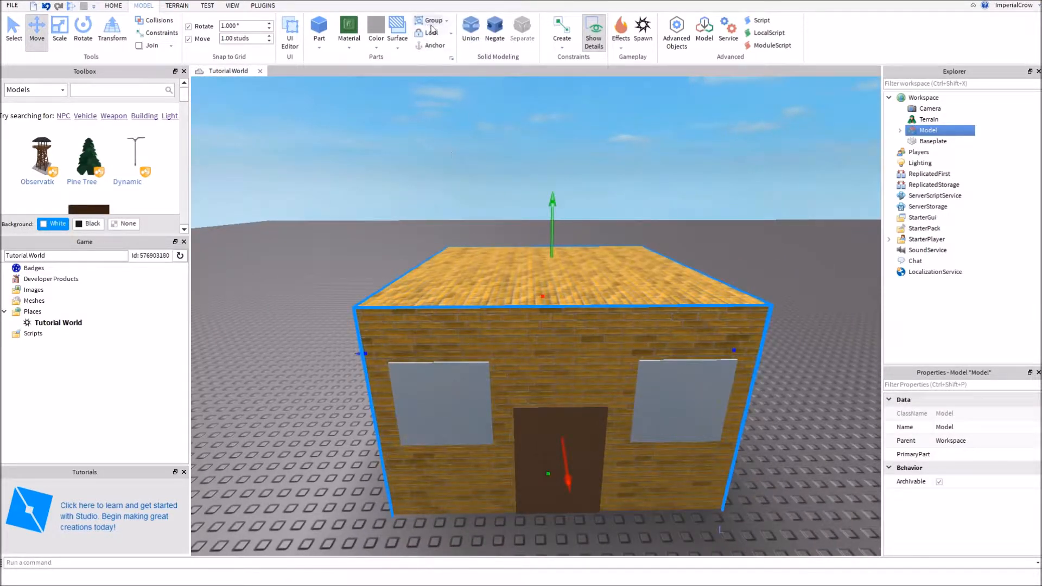
{"action": "key", "text": "ctrl+u"}
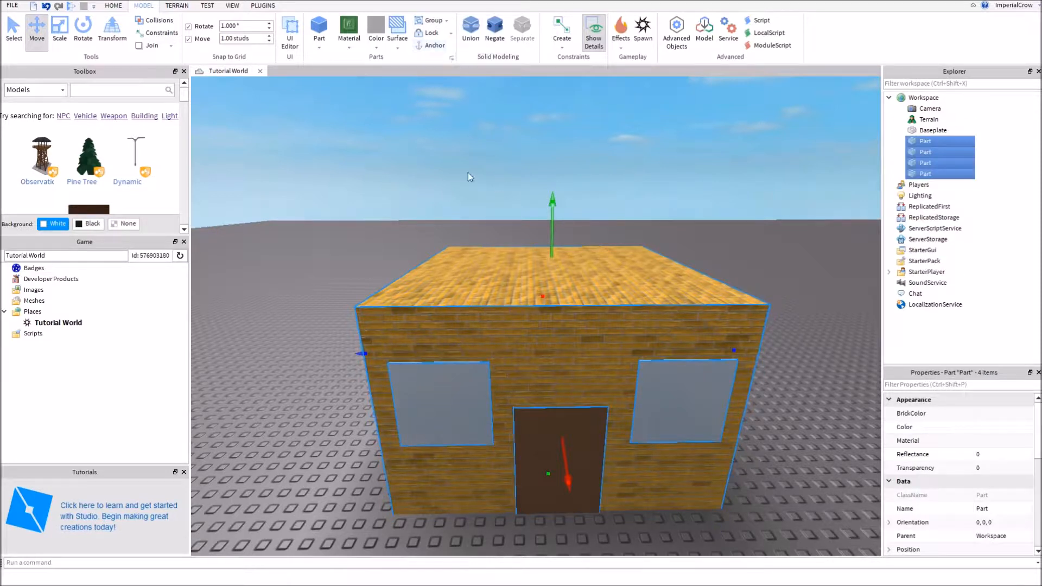
{"action": "left_click", "coordinate": [468, 173]}
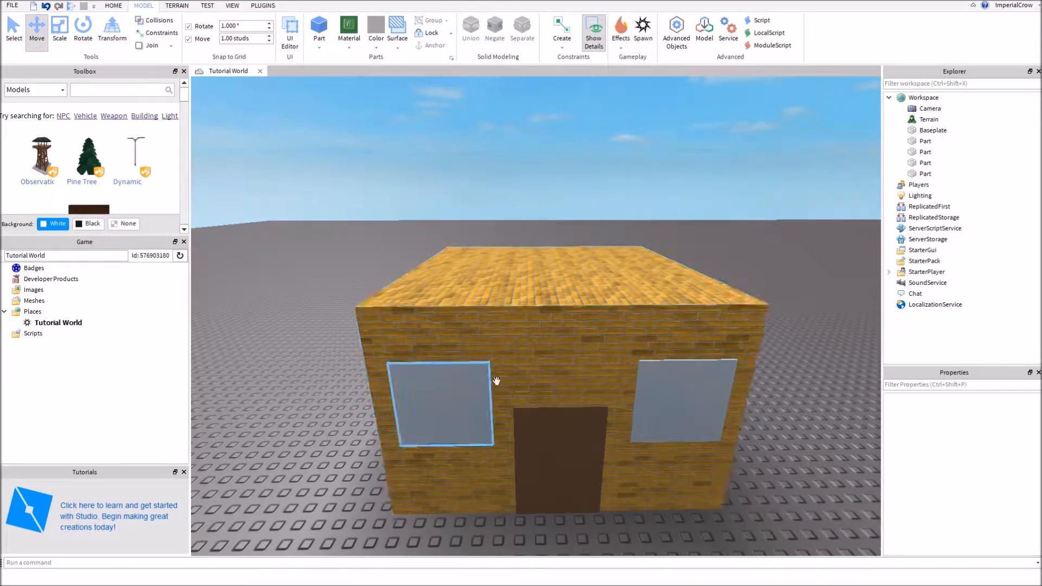
- Examine the house and the ground around it, selecting the baseplate and clearing the selection again
{"action": "right_click_drag", "start_coordinate": [477, 235], "coordinate": [514, 221]}
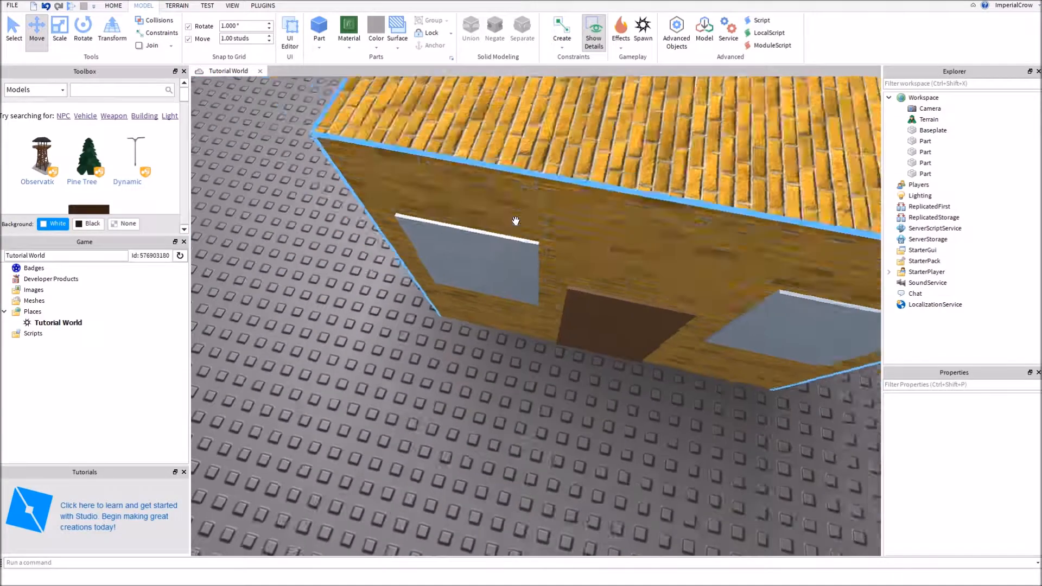
{"action": "scroll", "coordinate": [531, 324], "scroll_direction": "down", "scroll_amount": 3}
{"action": "left_click", "coordinate": [482, 358]}
{"action": "left_click", "coordinate": [446, 134]}
{"action": "right_click_drag", "start_coordinate": [446, 134], "coordinate": [574, 218]}
{"action": "key", "text": "ctrl+z"}
{"action": "scroll", "coordinate": [517, 153], "scroll_direction": "down", "scroll_amount": 3}
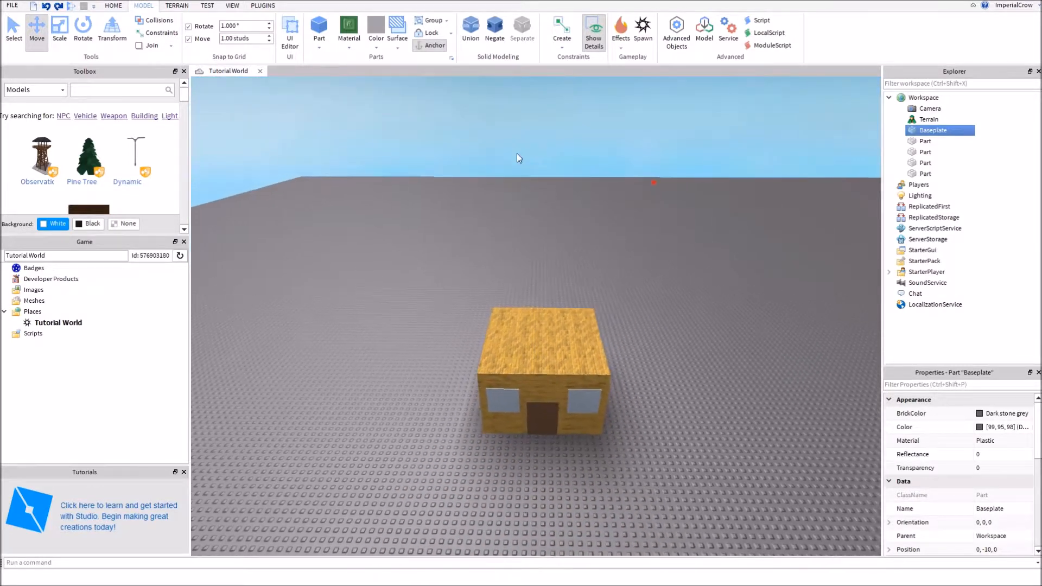
{"action": "left_click", "coordinate": [516, 153]}
{"action": "right_click_drag", "start_coordinate": [516, 153], "coordinate": [539, 170]}
{"action": "scroll", "coordinate": [540, 170], "scroll_direction": "up", "scroll_amount": 2}
{"action": "scroll", "coordinate": [558, 221], "scroll_direction": "down", "scroll_amount": 3}
{"action": "right_click_drag", "start_coordinate": [559, 221], "coordinate": [565, 193]}
{"action": "scroll", "coordinate": [565, 194], "scroll_direction": "down", "scroll_amount": 2}
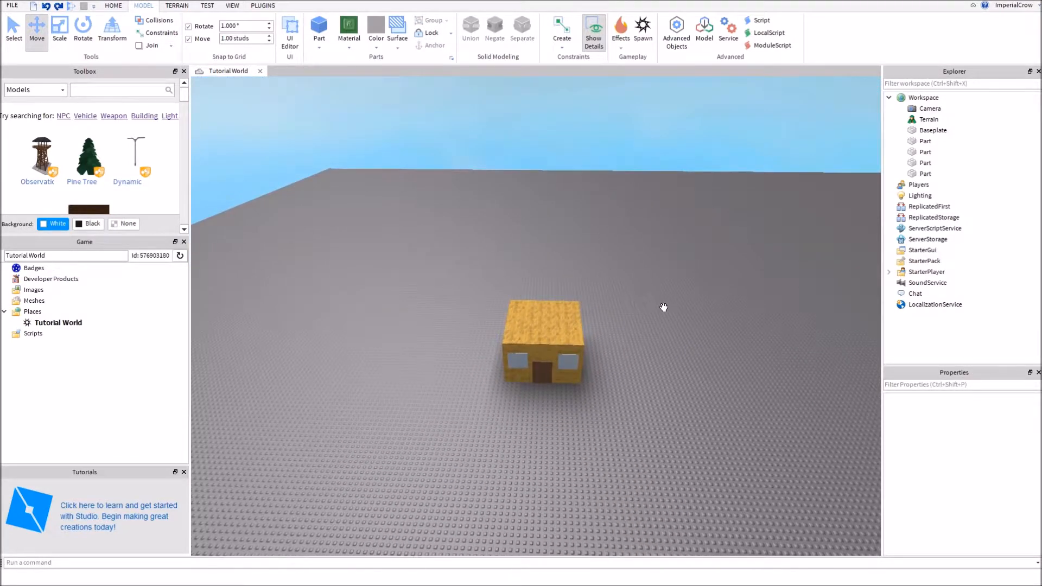
{"action": "left_click", "coordinate": [565, 194]}
{"action": "scroll", "coordinate": [566, 193], "scroll_direction": "up", "scroll_amount": 3}
{"action": "scroll", "coordinate": [543, 213], "scroll_direction": "down", "scroll_amount": 3}
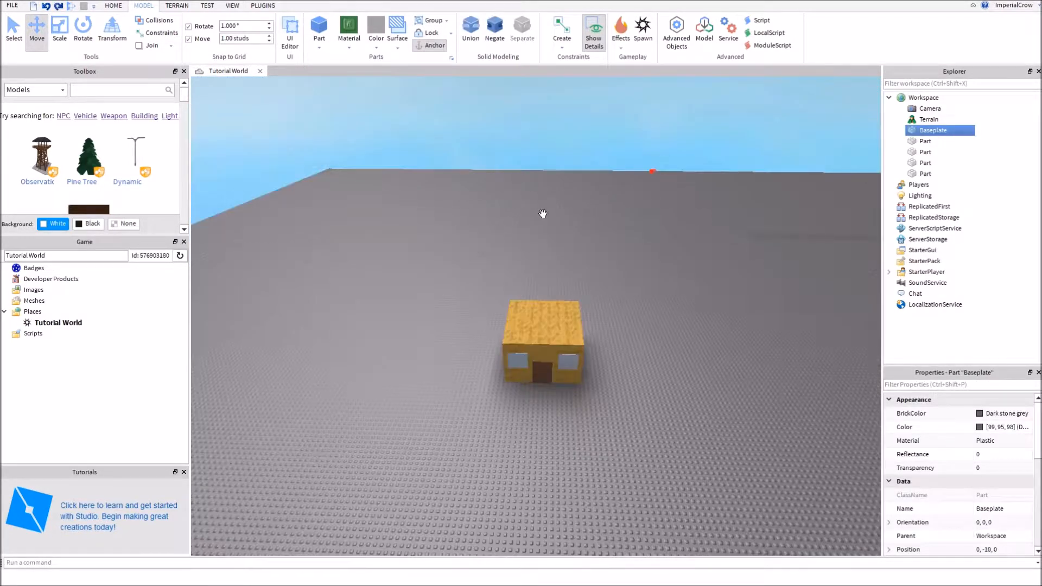
{"action": "left_click", "coordinate": [546, 143]}
- Box-select the four house parts from afar, extend the selection to include the baseplate, and clear it
{"action": "scroll", "coordinate": [262, 293], "scroll_direction": "up", "scroll_amount": 2}
{"action": "left_click_drag", "start_coordinate": [671, 433], "coordinate": [745, 507]}
{"action": "right_click", "coordinate": [745, 507]}
{"action": "left_click", "coordinate": [595, 100]}
{"action": "scroll", "coordinate": [595, 101], "scroll_direction": "down", "scroll_amount": 10}
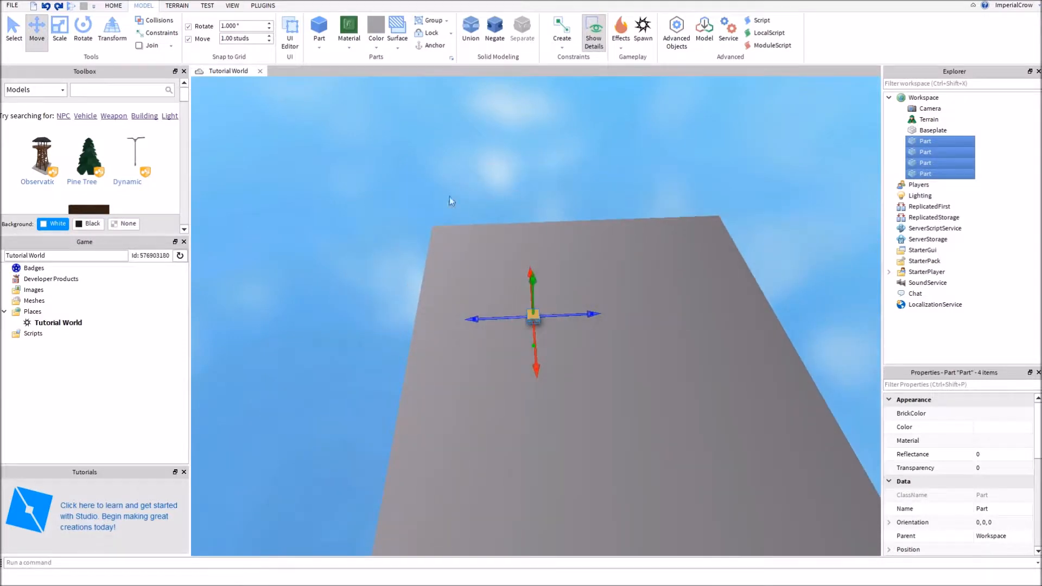
{"action": "left_click_drag", "start_coordinate": [862, 496], "coordinate": [861, 497]}
{"action": "scroll", "coordinate": [674, 373], "scroll_direction": "up", "scroll_amount": 1}
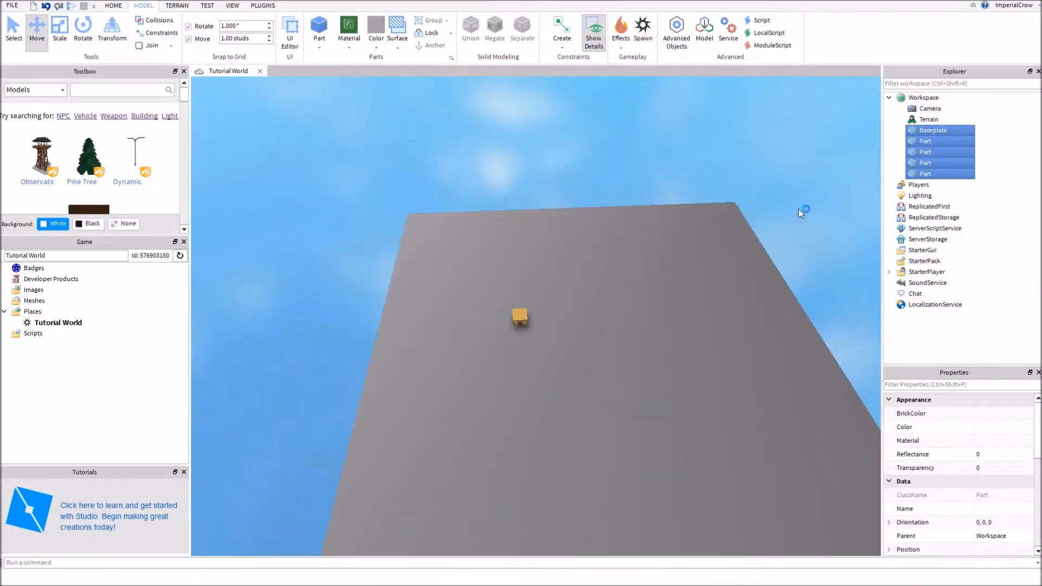
{"action": "left_click", "coordinate": [796, 214]}
- Box-select the four house parts from afar, focus on them, examine the house front and clear the selection
{"action": "scroll", "coordinate": [482, 132], "scroll_direction": "up", "scroll_amount": 3}
{"action": "scroll", "coordinate": [481, 131], "scroll_direction": "up", "scroll_amount": 3}
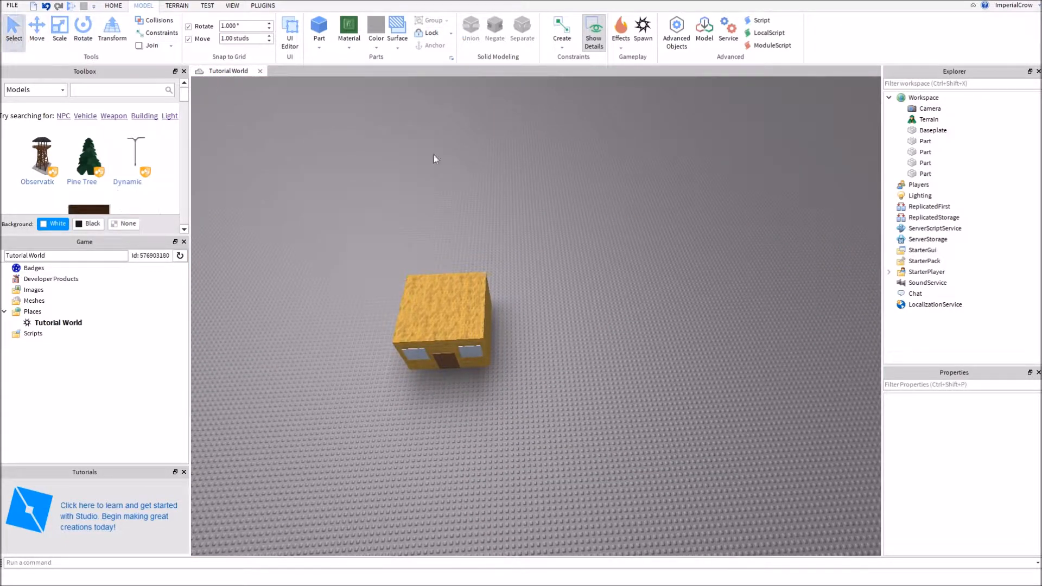
{"action": "scroll", "coordinate": [722, 174], "scroll_direction": "down", "scroll_amount": 10}
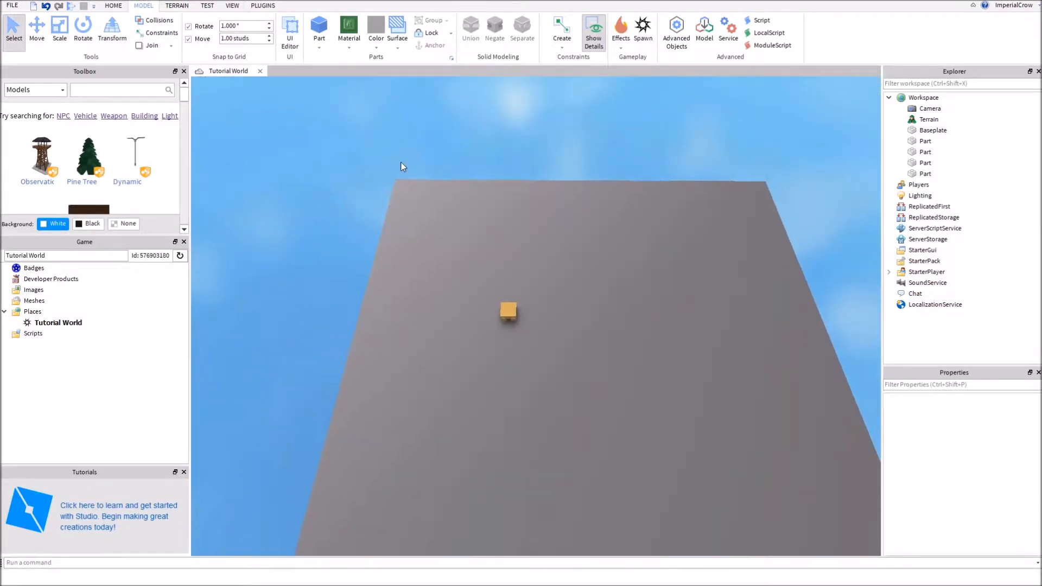
{"action": "left_click_drag", "start_coordinate": [318, 161], "coordinate": [845, 486]}
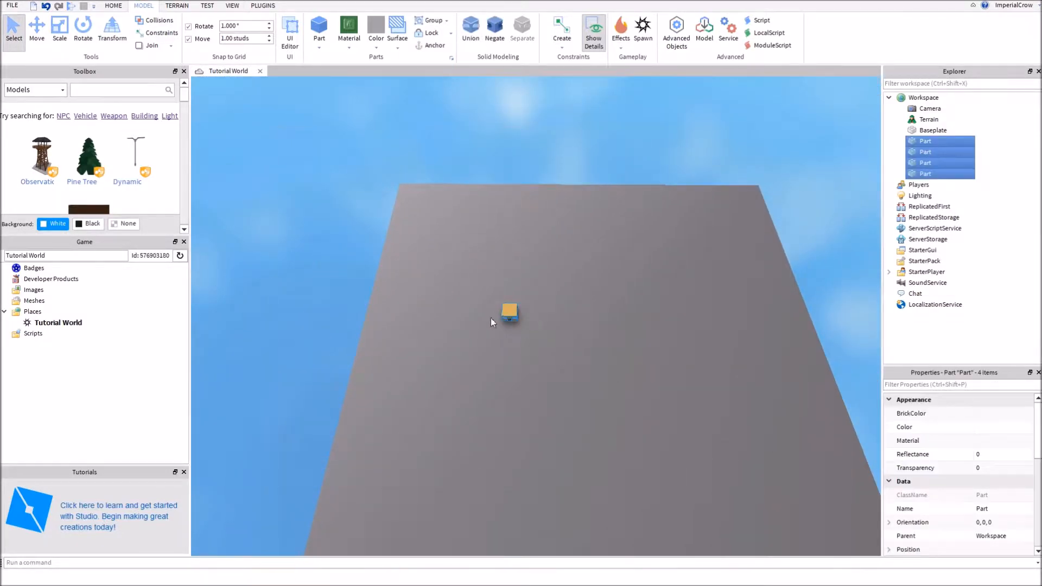
{"action": "key", "text": "f"}
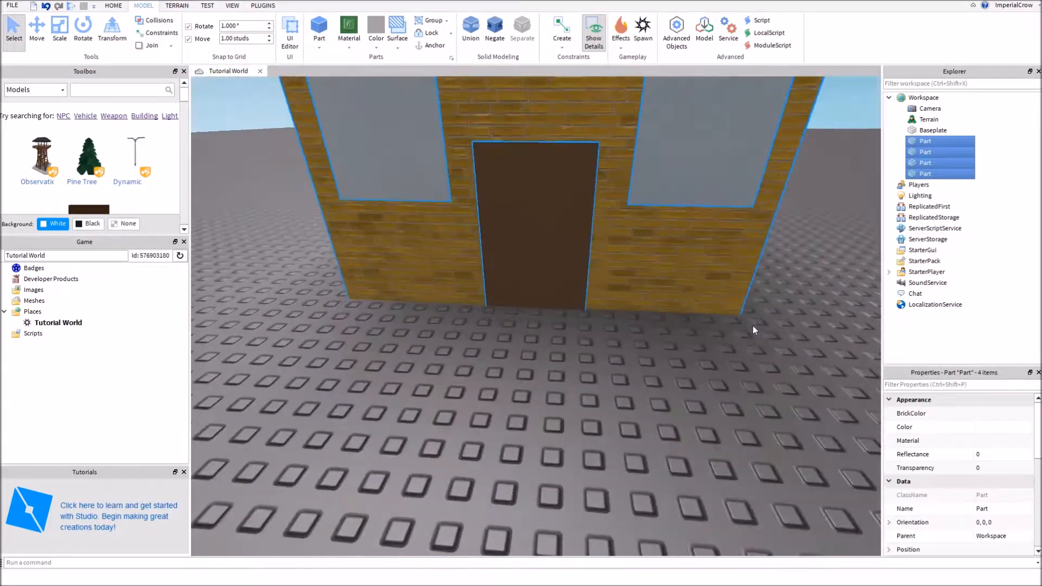
{"action": "right_click_drag", "start_coordinate": [753, 327], "coordinate": [759, 441]}
{"action": "left_click", "coordinate": [759, 441]}
{"action": "scroll", "coordinate": [760, 441], "scroll_direction": "down", "scroll_amount": 2}
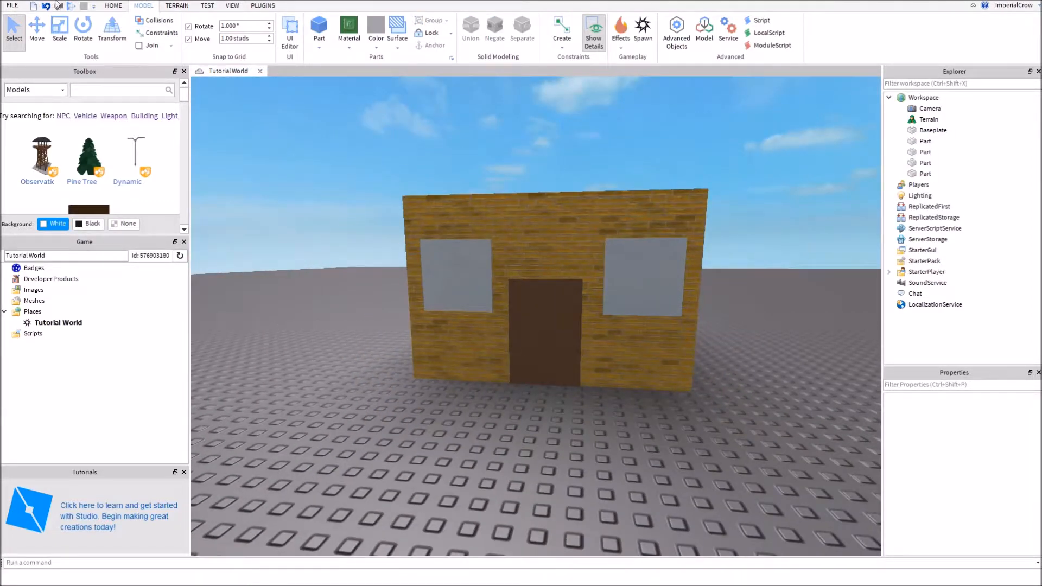
- Play-test the game, run the character up to the unanchored house and jump around its parts, and end the test
{"action": "left_click", "coordinate": [112, 6]}
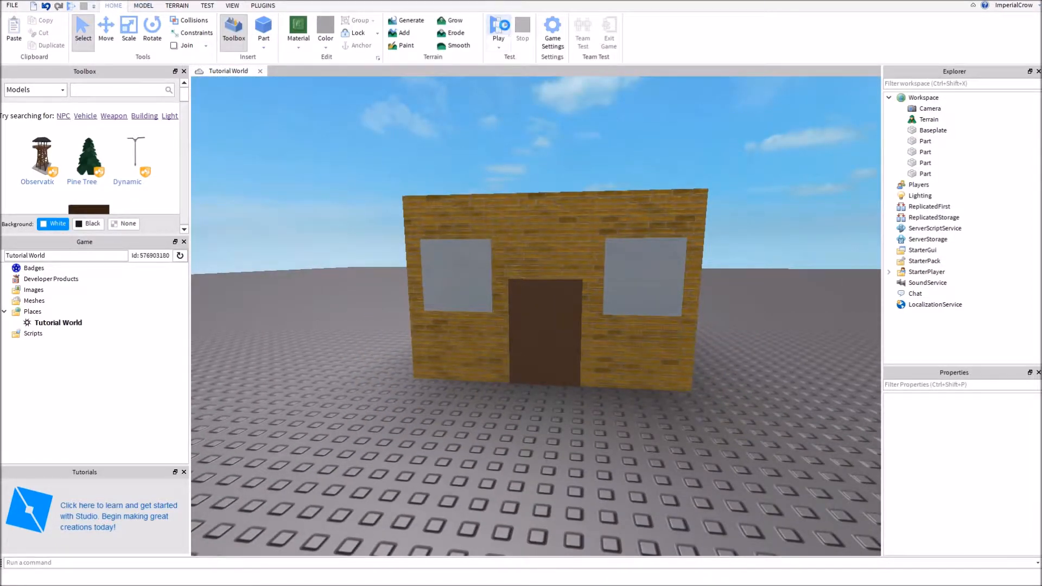
{"action": "left_click", "coordinate": [498, 28]}
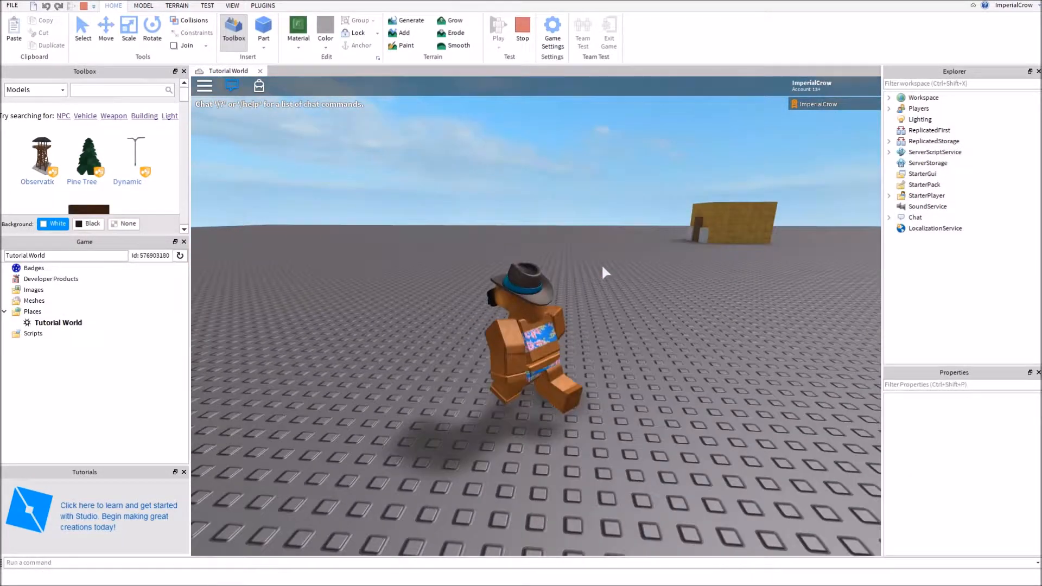
{"action": "right_click_drag", "start_coordinate": [602, 267], "coordinate": [602, 266]}
{"action": "key", "text": "w"}
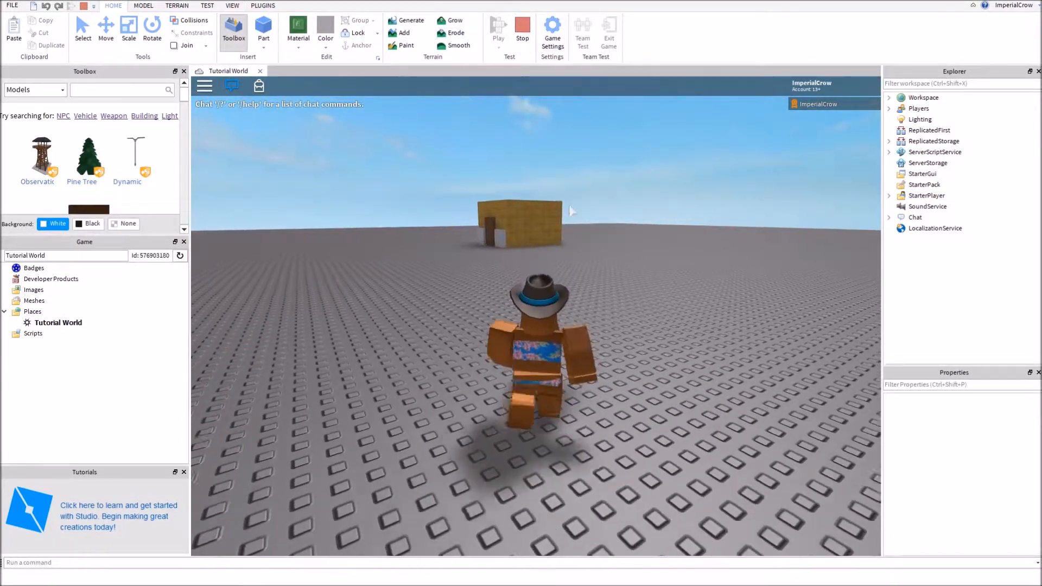
{"action": "right_click_drag", "start_coordinate": [604, 196], "coordinate": [599, 197]}
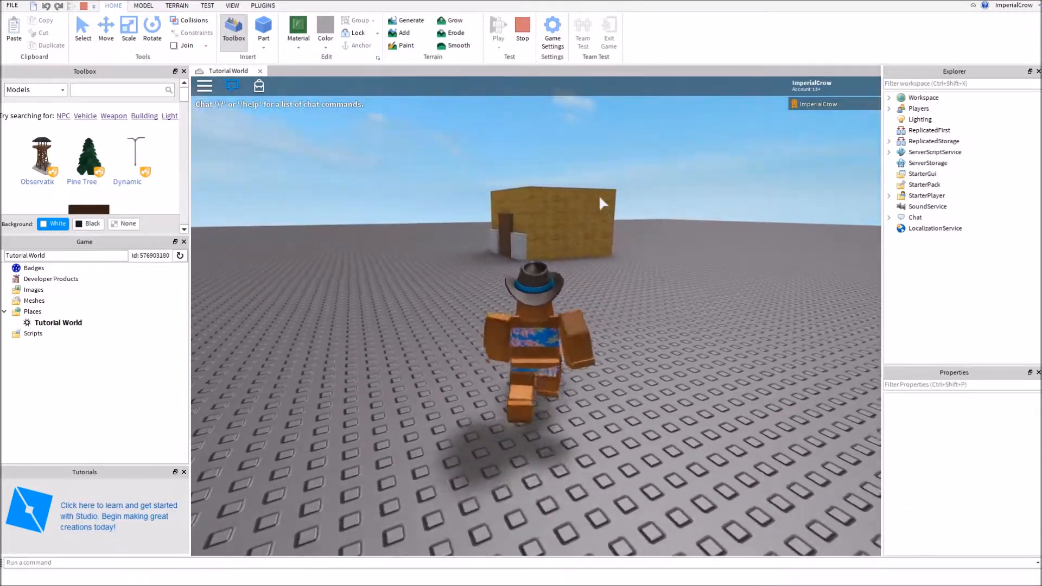
{"action": "right_click_drag", "start_coordinate": [622, 188], "coordinate": [581, 187]}
{"action": "right_click_drag", "start_coordinate": [625, 195], "coordinate": [624, 195]}
{"action": "key", "text": "w"}
{"action": "key", "text": "space"}
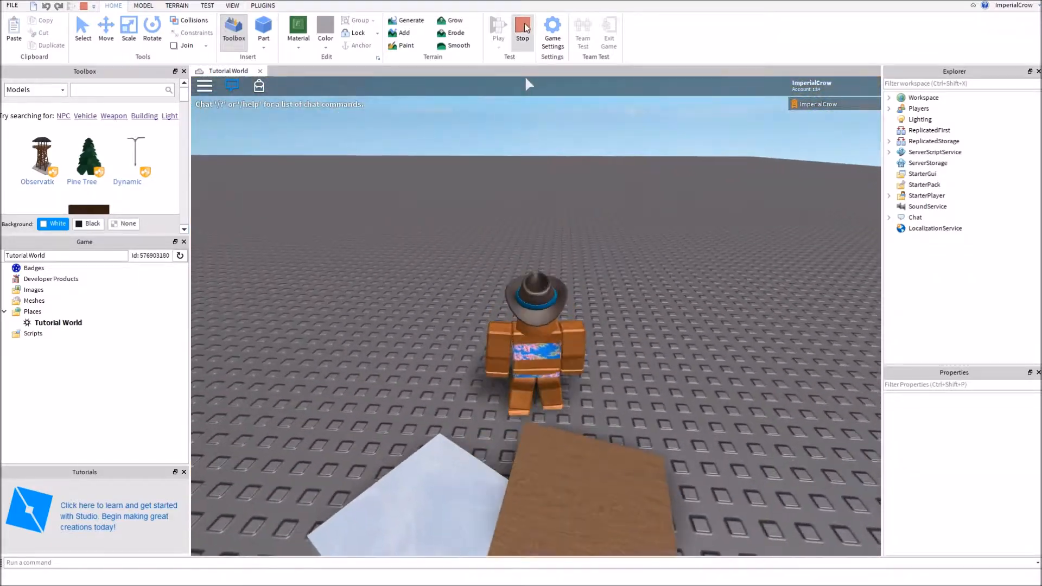
{"action": "key", "text": "shift+F5"}
- Select the house block, door and both windows together, anchor them, and clear the selection
{"action": "scroll", "coordinate": [669, 256], "scroll_direction": "down", "scroll_amount": 3}
{"action": "left_click_drag", "start_coordinate": [454, 183], "coordinate": [342, 113]}
{"action": "scroll", "coordinate": [607, 216], "scroll_direction": "up", "scroll_amount": 5}
{"action": "scroll", "coordinate": [606, 216], "scroll_direction": "down", "scroll_amount": 3}
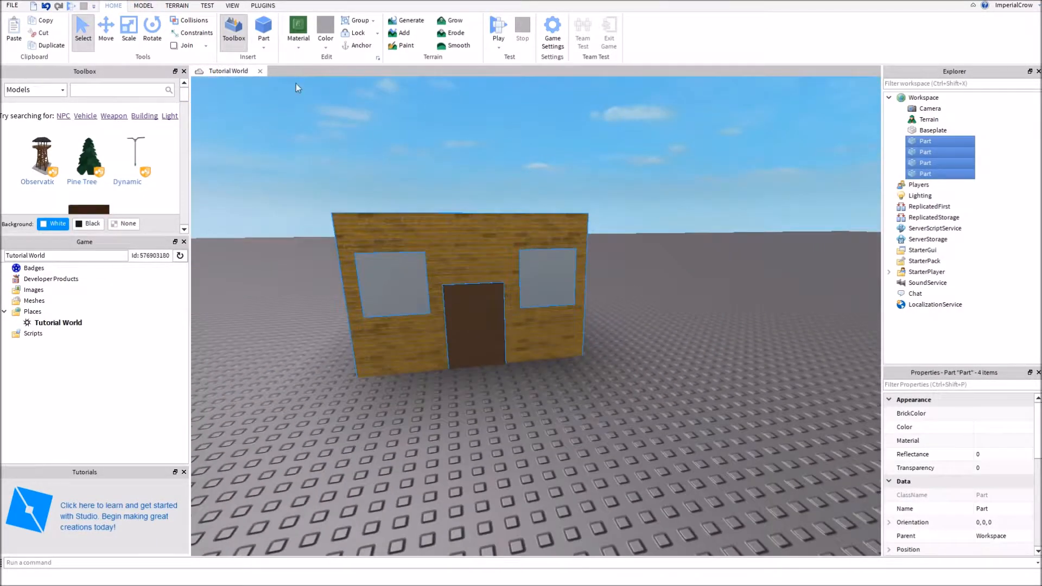
{"action": "left_click", "coordinate": [361, 46]}
{"action": "left_click", "coordinate": [446, 137]}
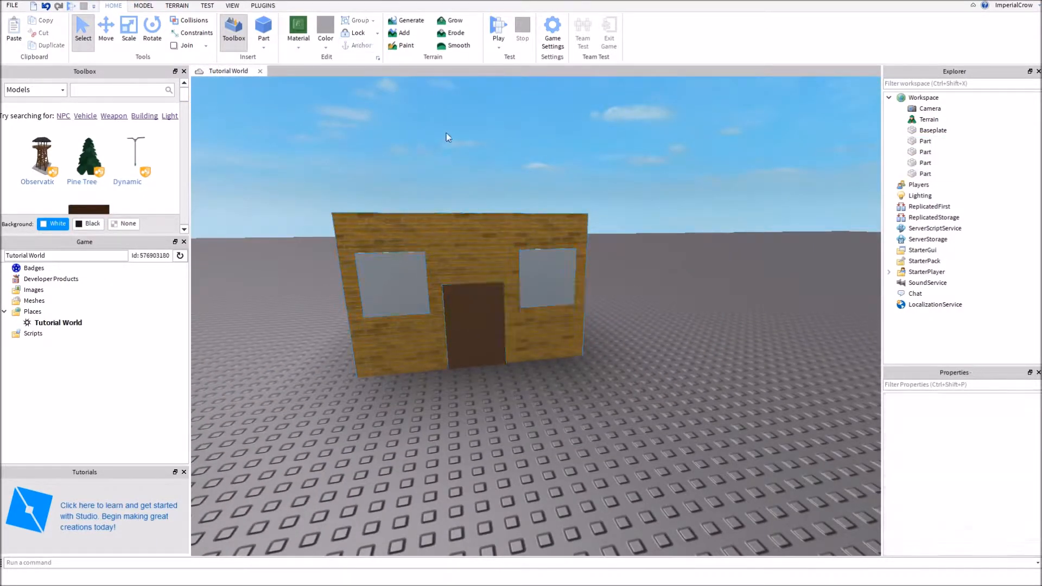
- Play-test the game again, run the character towards the anchored house, and end the test
{"action": "left_click", "coordinate": [492, 27]}
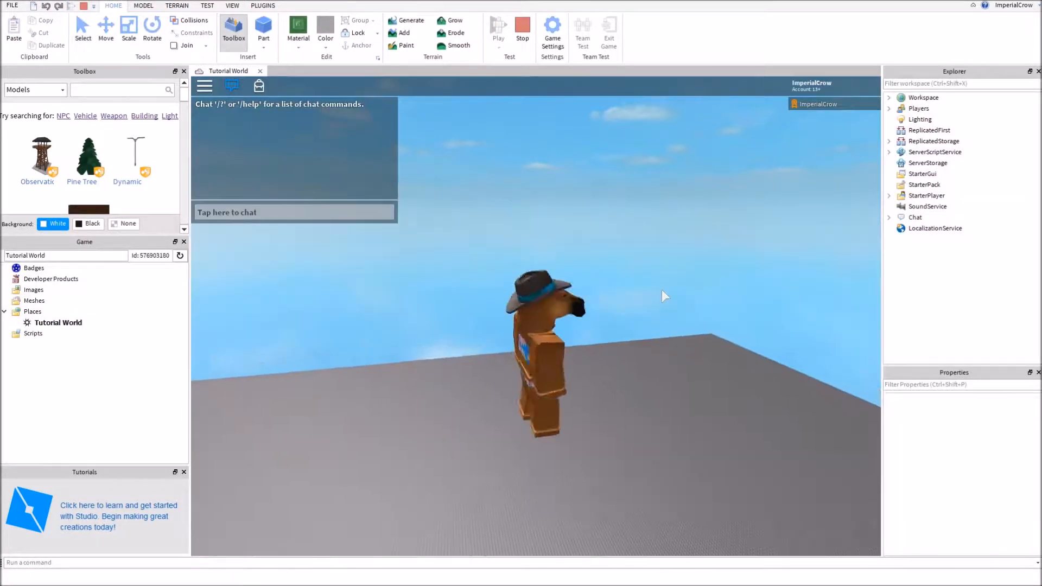
{"action": "right_click_drag", "start_coordinate": [662, 291], "coordinate": [657, 286]}
{"action": "key", "text": "w"}
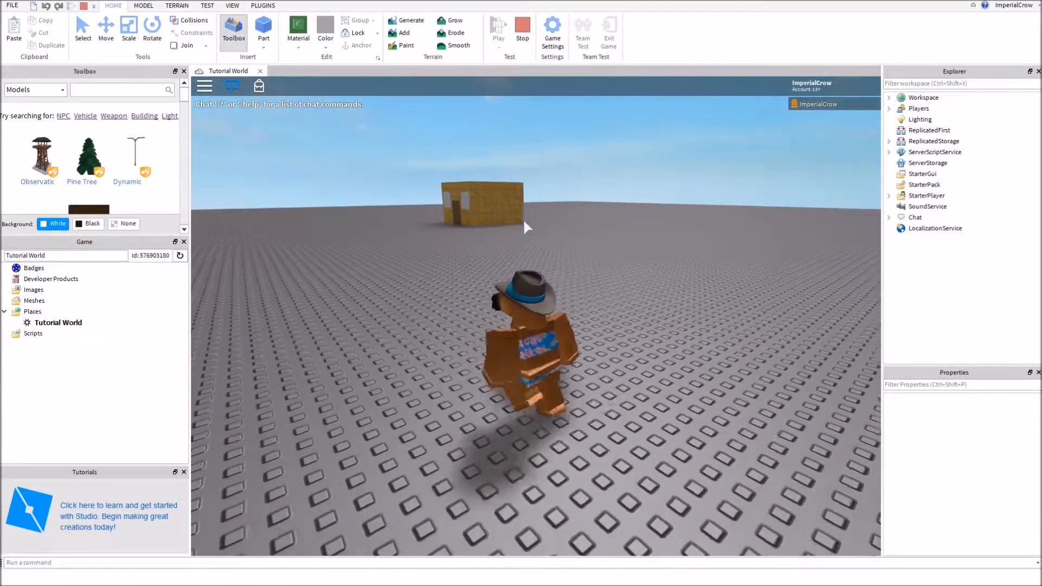
{"action": "key", "text": "w"}
{"action": "key", "text": "a"}
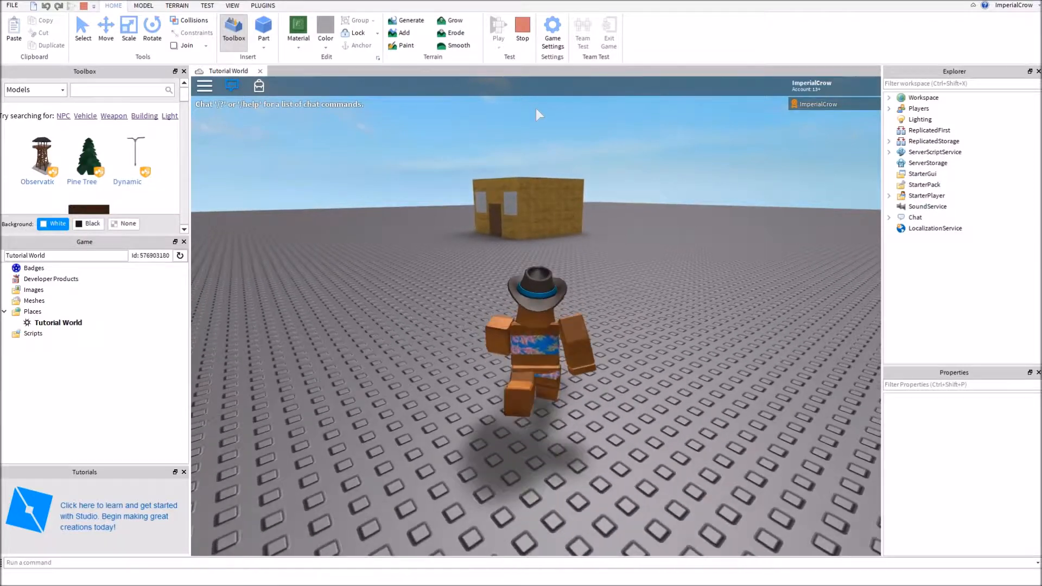
{"action": "key", "text": "w"}
{"action": "right_click_drag", "start_coordinate": [589, 262], "coordinate": [588, 262]}
{"action": "left_click", "coordinate": [524, 31]}
- Select the four house parts to check their anchor setting, and clear the selection
{"action": "right_click_drag", "start_coordinate": [585, 337], "coordinate": [585, 337]}
{"action": "scroll", "coordinate": [585, 337], "scroll_direction": "down", "scroll_amount": 5}
{"action": "left_click_drag", "start_coordinate": [649, 325], "coordinate": [432, 141]}
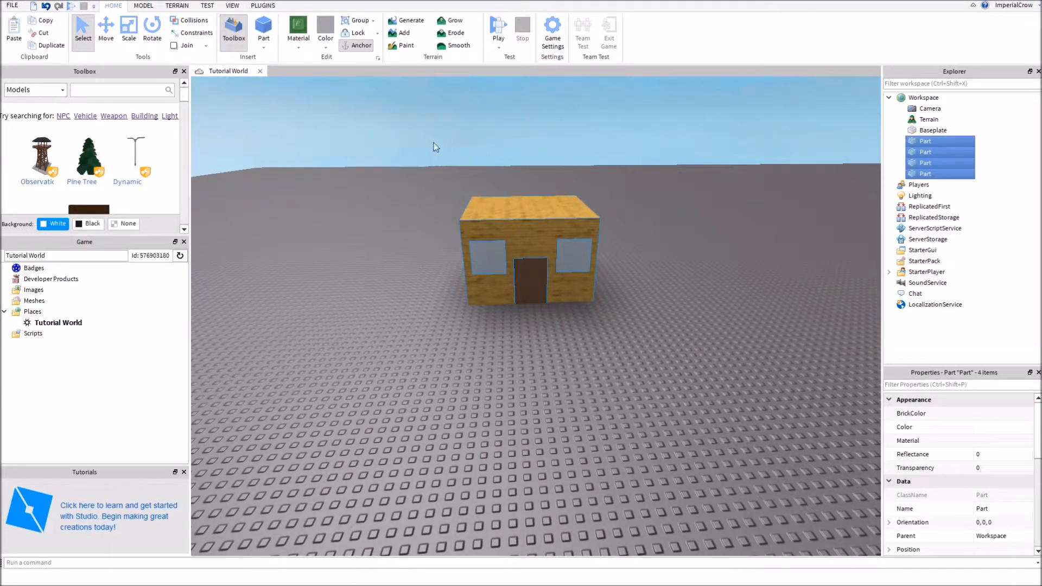
{"action": "left_click", "coordinate": [435, 147]}
{"action": "left_click_drag", "start_coordinate": [683, 306], "coordinate": [683, 307]}
{"action": "left_click", "coordinate": [141, 6]}
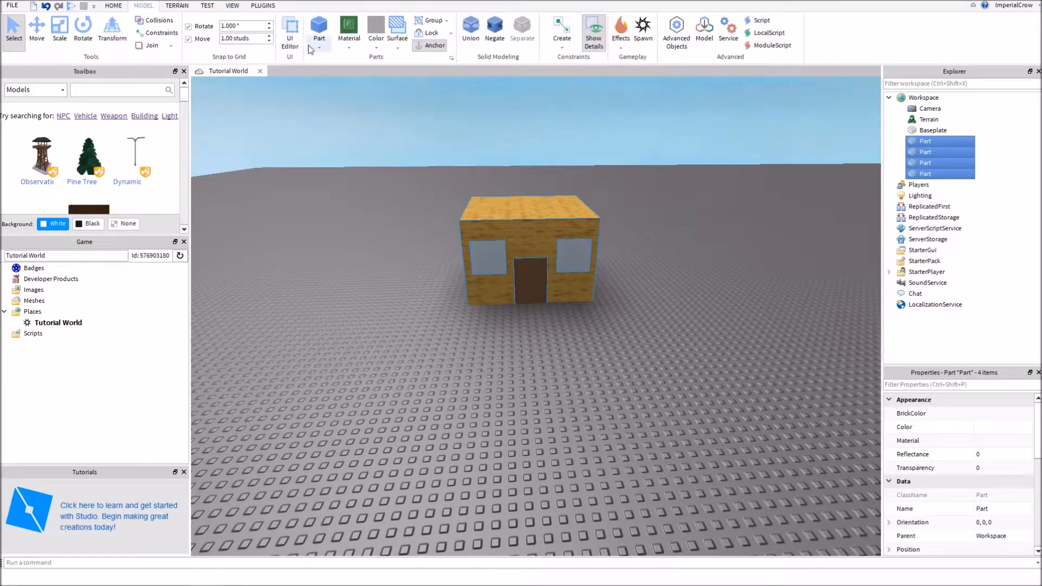
{"action": "left_click", "coordinate": [694, 144]}
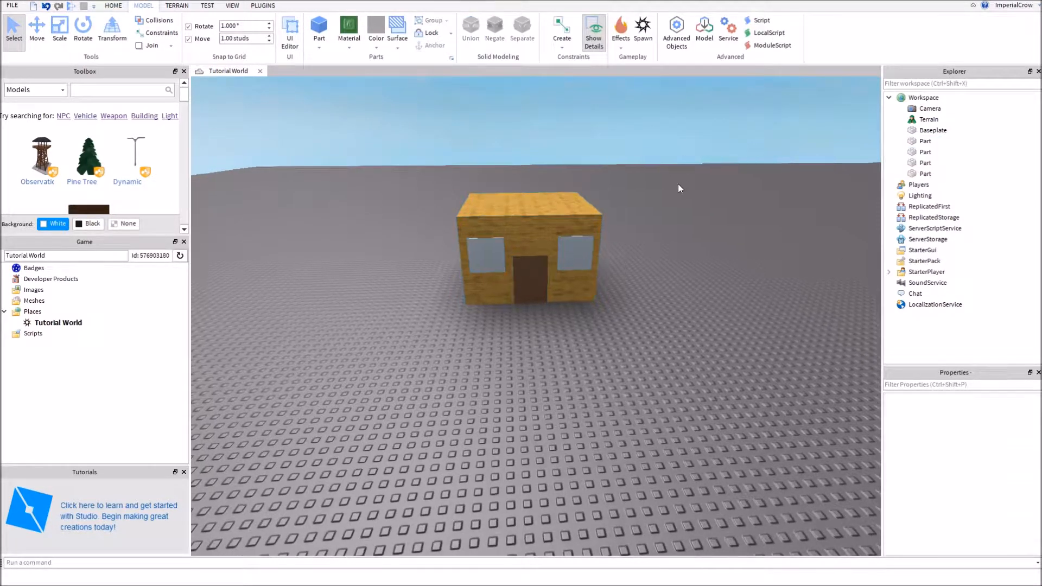
- Insert a spawn location on the baseplate
{"action": "scroll", "coordinate": [677, 185], "scroll_direction": "up", "scroll_amount": 4}
{"action": "right_click_drag", "start_coordinate": [672, 183], "coordinate": [559, 212]}
{"action": "scroll", "coordinate": [558, 212], "scroll_direction": "down", "scroll_amount": 4}
{"action": "scroll", "coordinate": [601, 143], "scroll_direction": "up", "scroll_amount": 3}
{"action": "right_click_drag", "start_coordinate": [601, 142], "coordinate": [605, 168]}
{"action": "scroll", "coordinate": [605, 168], "scroll_direction": "down", "scroll_amount": 3}
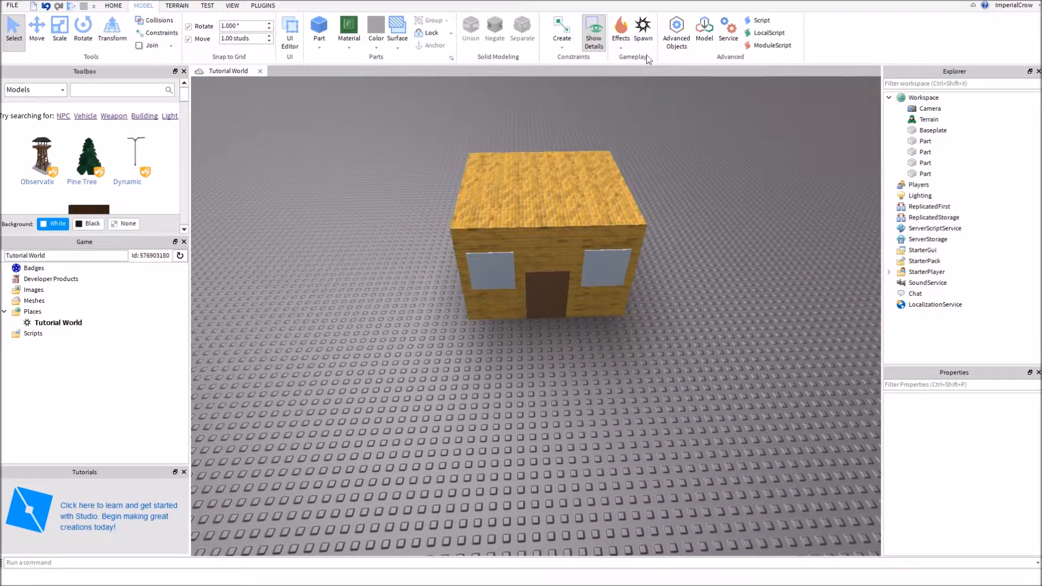
{"action": "left_click", "coordinate": [643, 32]}
- Move the spawn location away from the house to a far corner of the baseplate and deselect it
{"action": "left_click_drag", "start_coordinate": [537, 239], "coordinate": [658, 278]}
{"action": "right_click_drag", "start_coordinate": [656, 255], "coordinate": [659, 278]}
{"action": "left_click_drag", "start_coordinate": [658, 278], "coordinate": [662, 278]}
{"action": "right_click_drag", "start_coordinate": [658, 278], "coordinate": [662, 278]}
{"action": "scroll", "coordinate": [610, 338], "scroll_direction": "down", "scroll_amount": 5}
{"action": "left_click_drag", "start_coordinate": [662, 278], "coordinate": [633, 274]}
{"action": "scroll", "coordinate": [644, 262], "scroll_direction": "up", "scroll_amount": 8}
{"action": "right_click_drag", "start_coordinate": [645, 262], "coordinate": [633, 274]}
{"action": "left_click_drag", "start_coordinate": [633, 274], "coordinate": [622, 268]}
{"action": "right_click_drag", "start_coordinate": [618, 265], "coordinate": [622, 268]}
{"action": "scroll", "coordinate": [622, 269], "scroll_direction": "down", "scroll_amount": 8}
{"action": "left_click_drag", "start_coordinate": [622, 268], "coordinate": [602, 257]}
{"action": "right_click_drag", "start_coordinate": [601, 265], "coordinate": [602, 257]}
{"action": "left_click_drag", "start_coordinate": [602, 257], "coordinate": [710, 283]}
{"action": "right_click_drag", "start_coordinate": [602, 257], "coordinate": [625, 271]}
{"action": "left_click", "coordinate": [641, 235]}
- Play-test from the corner spawn location, moving and jumping with the character, and end the test
{"action": "left_click", "coordinate": [126, 7]}
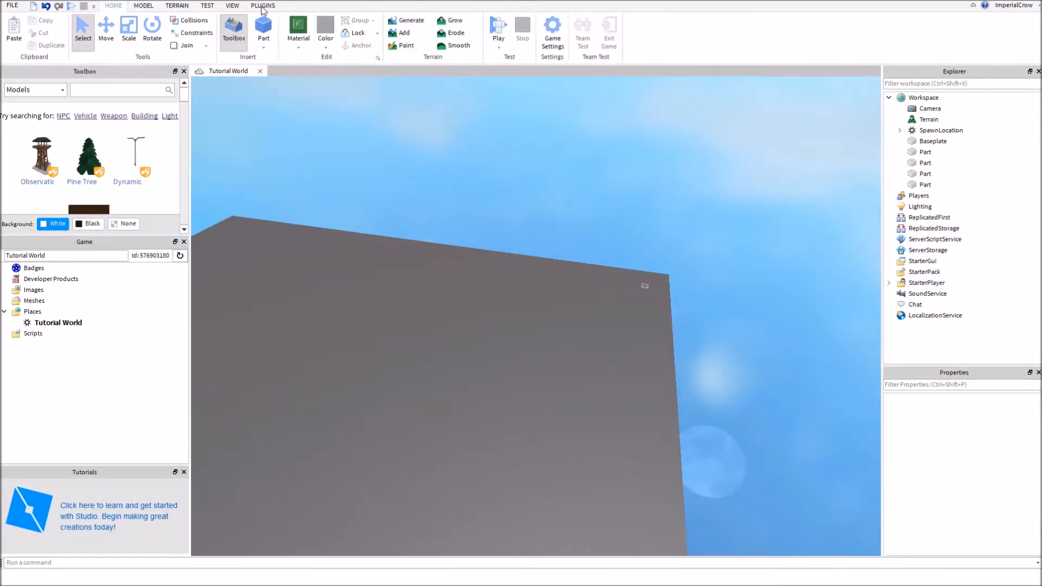
{"action": "left_click", "coordinate": [498, 25]}
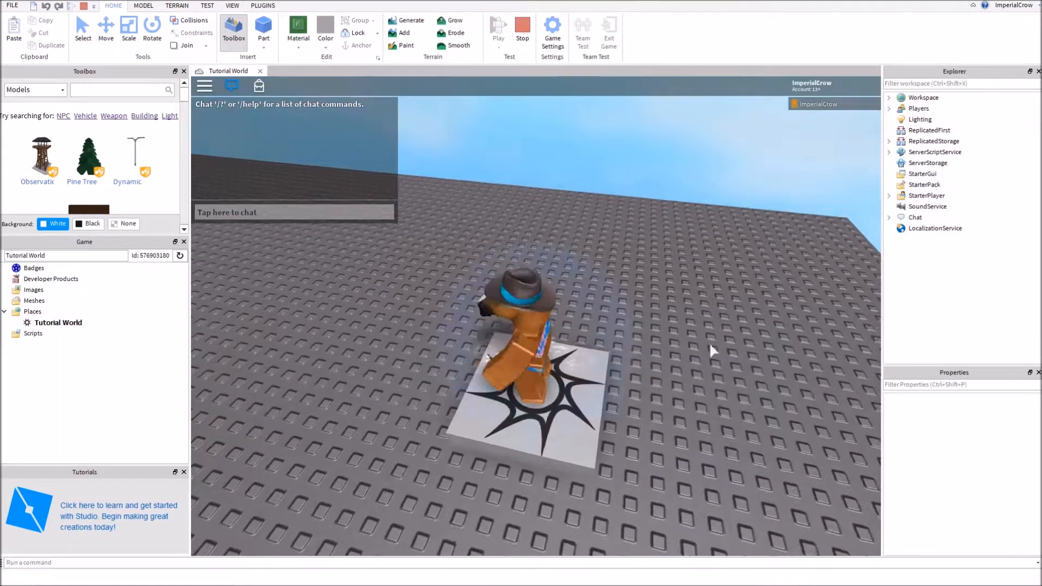
{"action": "right_click_drag", "start_coordinate": [710, 347], "coordinate": [681, 349]}
{"action": "key", "text": "w"}
{"action": "key", "text": "a"}
{"action": "key", "text": "space"}
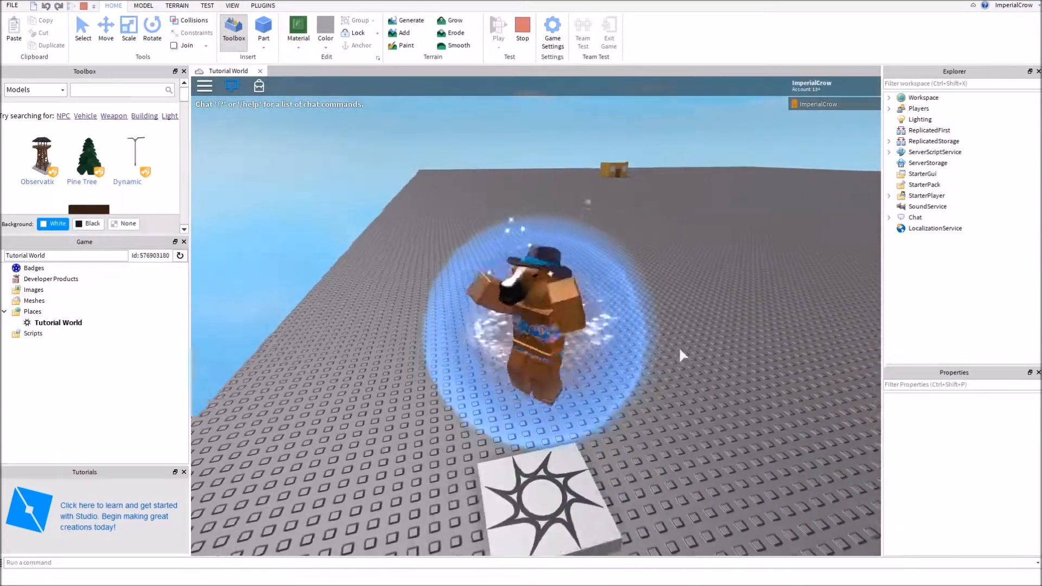
{"action": "left_click", "coordinate": [522, 25]}
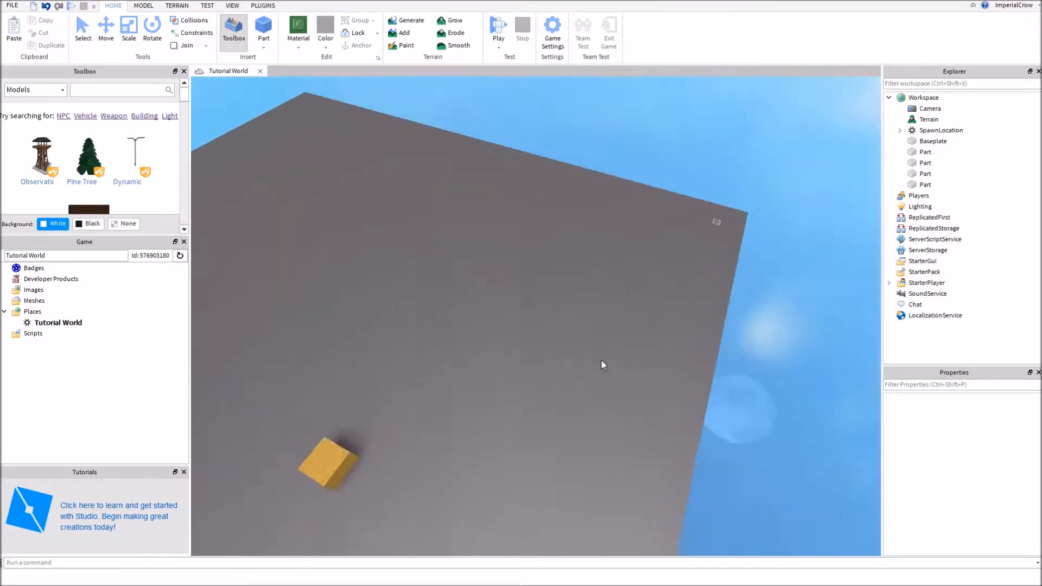
- Duplicate the spawn location three times, spreading the copies around the same corner of the baseplate, and clear the selection
{"action": "left_click", "coordinate": [716, 227]}
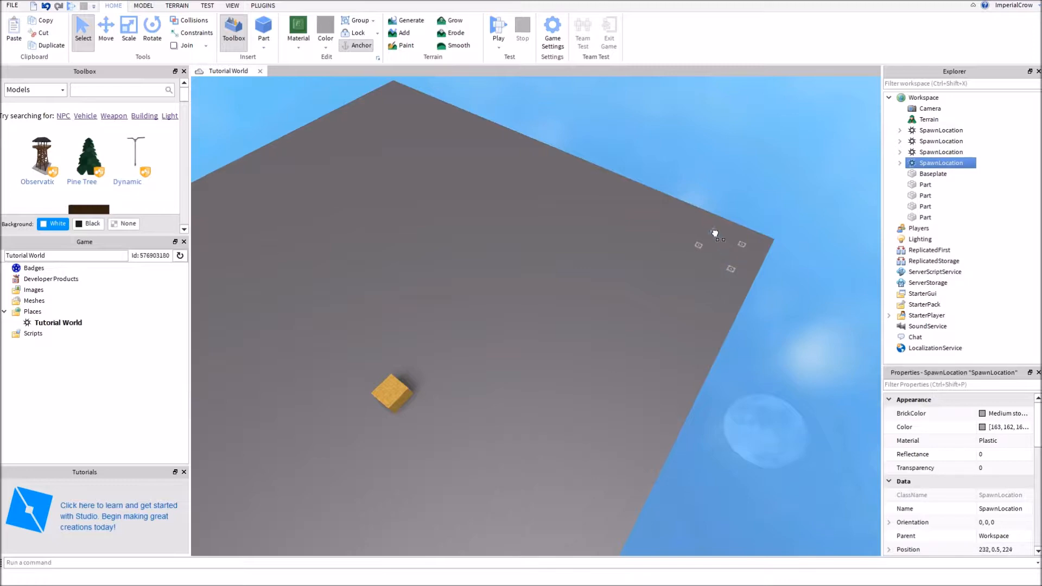
{"action": "left_click", "coordinate": [753, 232]}
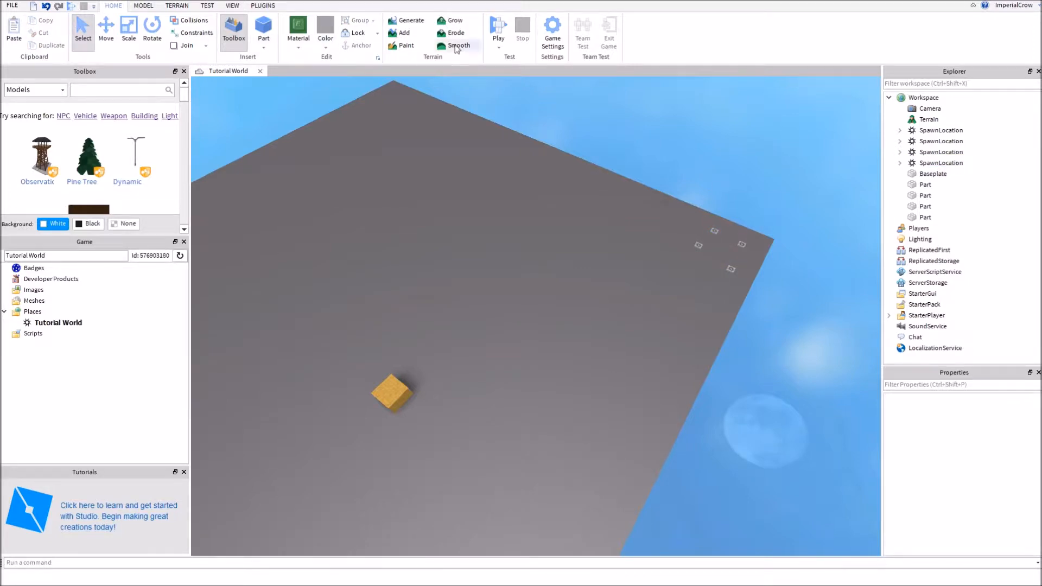
- Start a play-test with the four spawn locations and reset the character so it respawns
{"action": "left_click", "coordinate": [495, 26]}
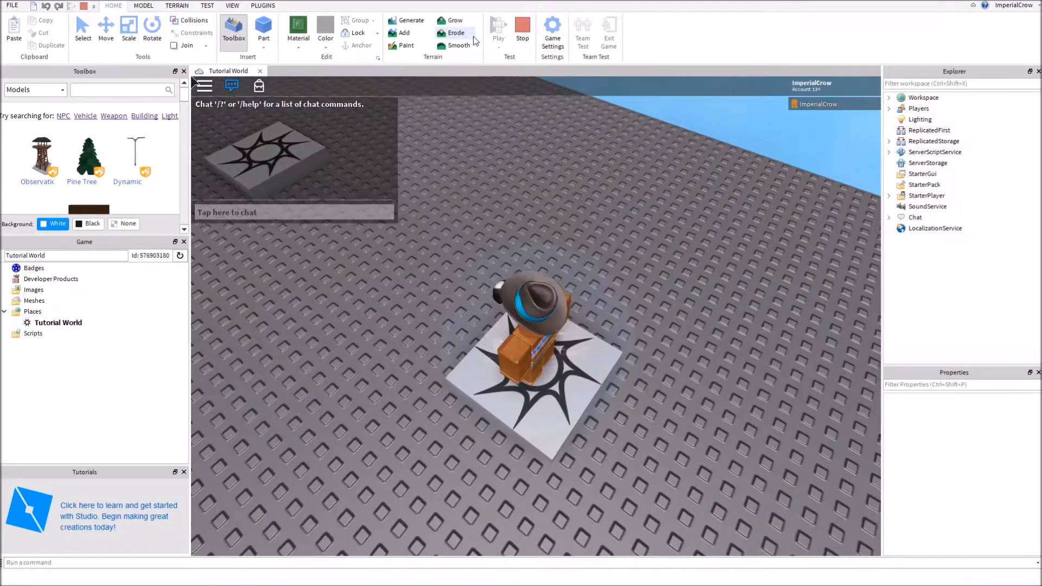
{"action": "right_click_drag", "start_coordinate": [714, 292], "coordinate": [711, 292]}
{"action": "key", "text": "Escape"}
{"action": "key", "text": "r"}
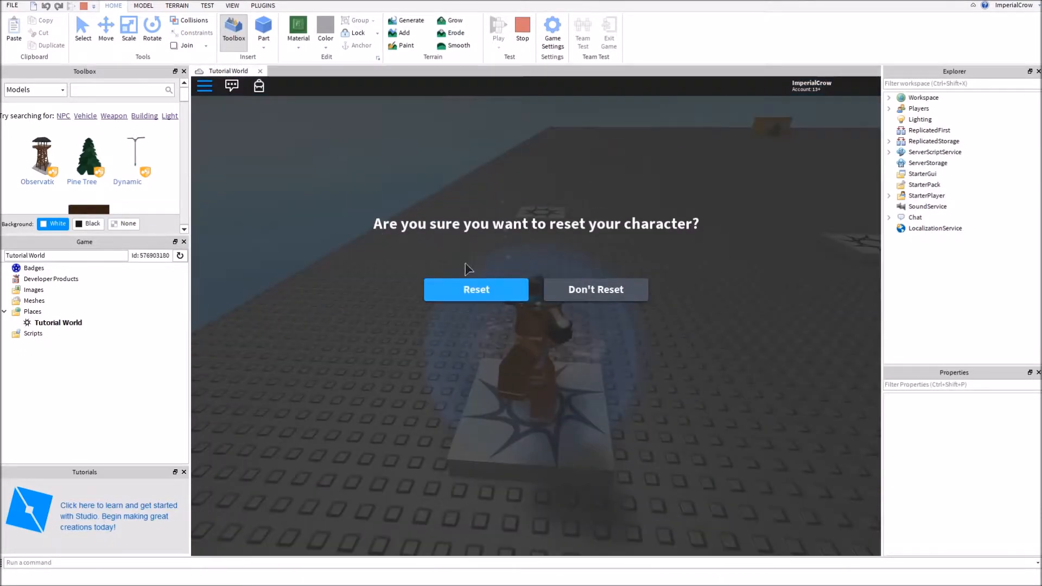
{"action": "left_click", "coordinate": [478, 289]}
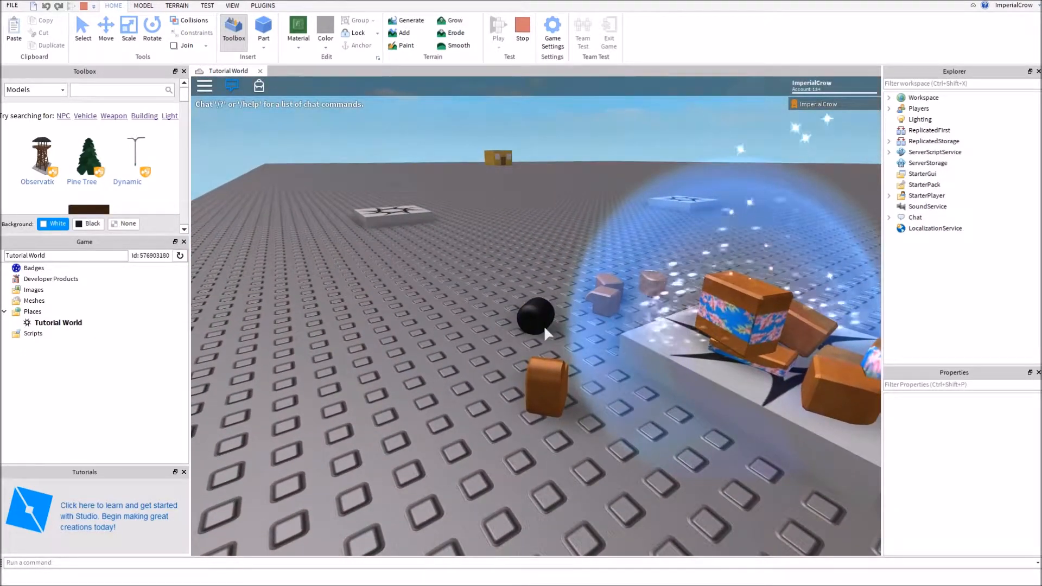
- Reset the character a second time, view the surrounding spawn locations, move away from the spawn point, and end the play-test
{"action": "scroll", "coordinate": [761, 344], "scroll_direction": "down", "scroll_amount": 4}
{"action": "right_click_drag", "start_coordinate": [761, 345], "coordinate": [761, 344]}
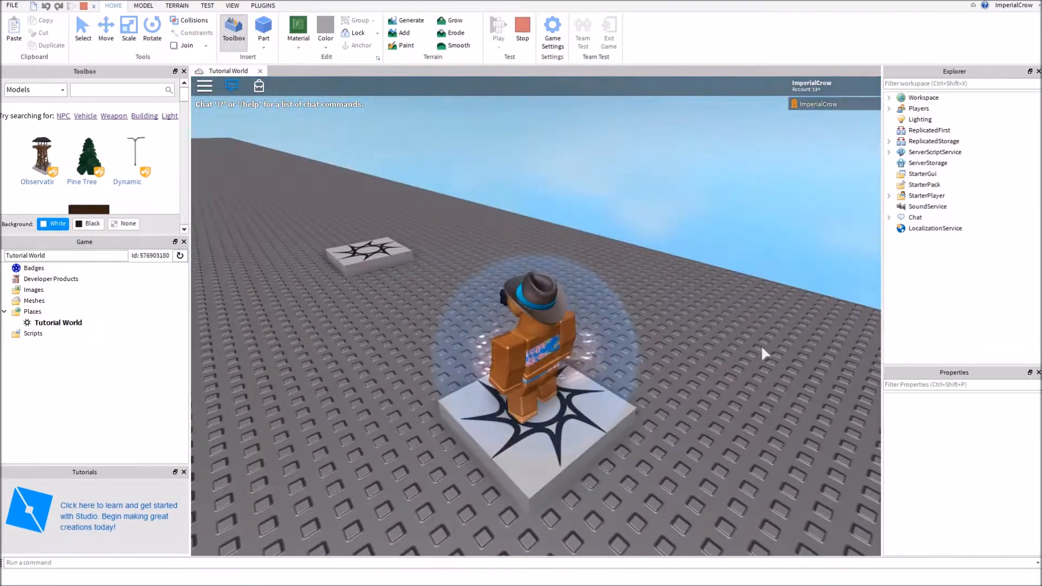
{"action": "key", "text": "Escape"}
{"action": "key", "text": "r"}
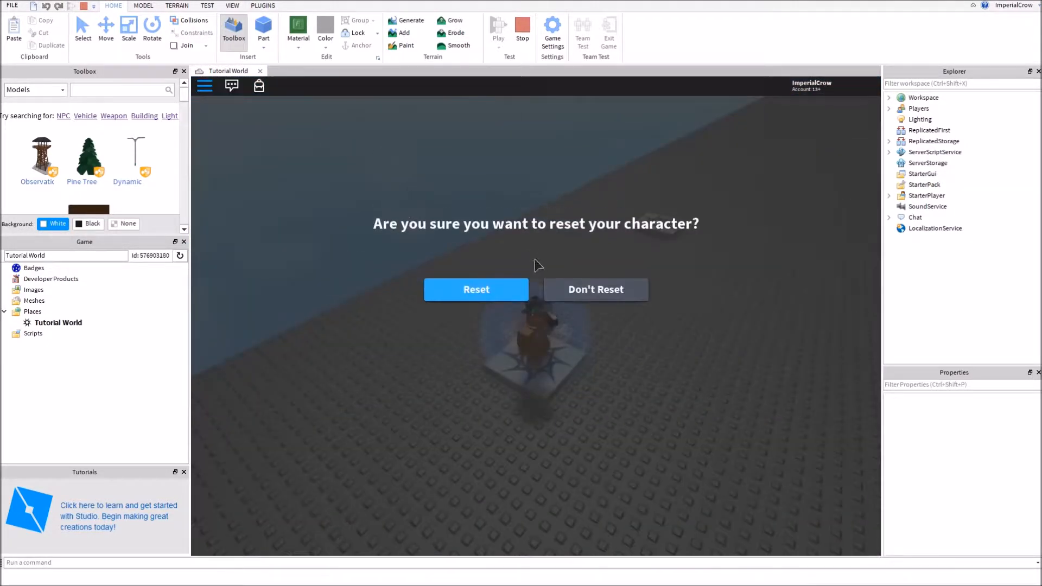
{"action": "left_click", "coordinate": [495, 289]}
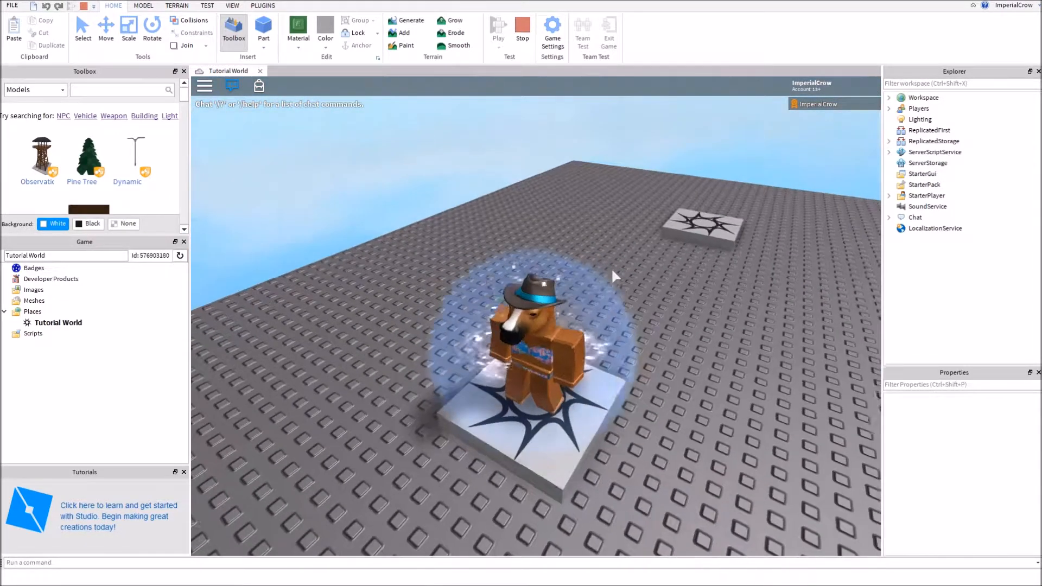
{"action": "scroll", "coordinate": [611, 270], "scroll_direction": "down", "scroll_amount": 5}
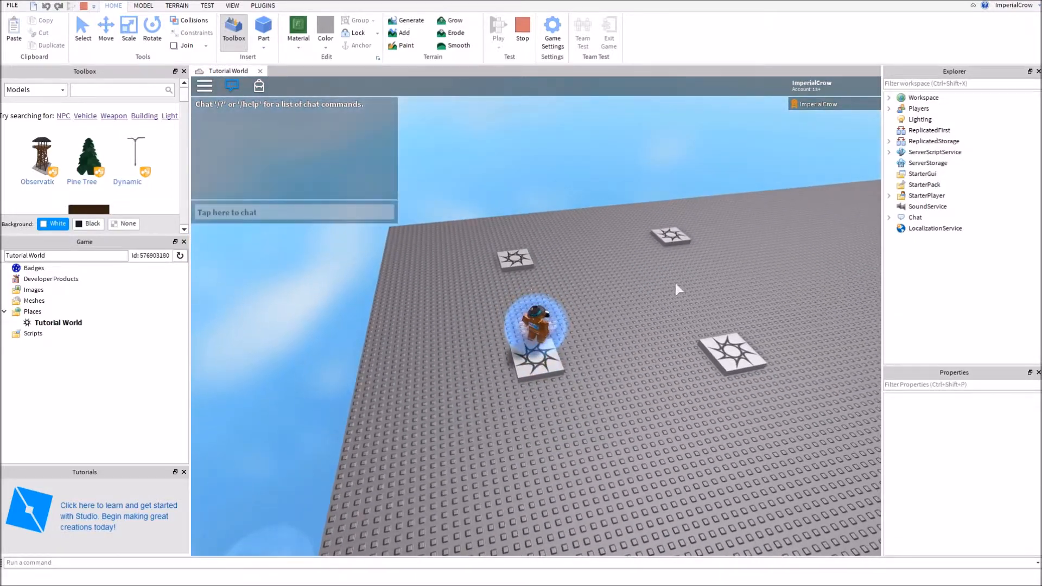
{"action": "right_click_drag", "start_coordinate": [693, 283], "coordinate": [672, 283]}
{"action": "key", "text": "w"}
{"action": "key", "text": "shift+F5"}
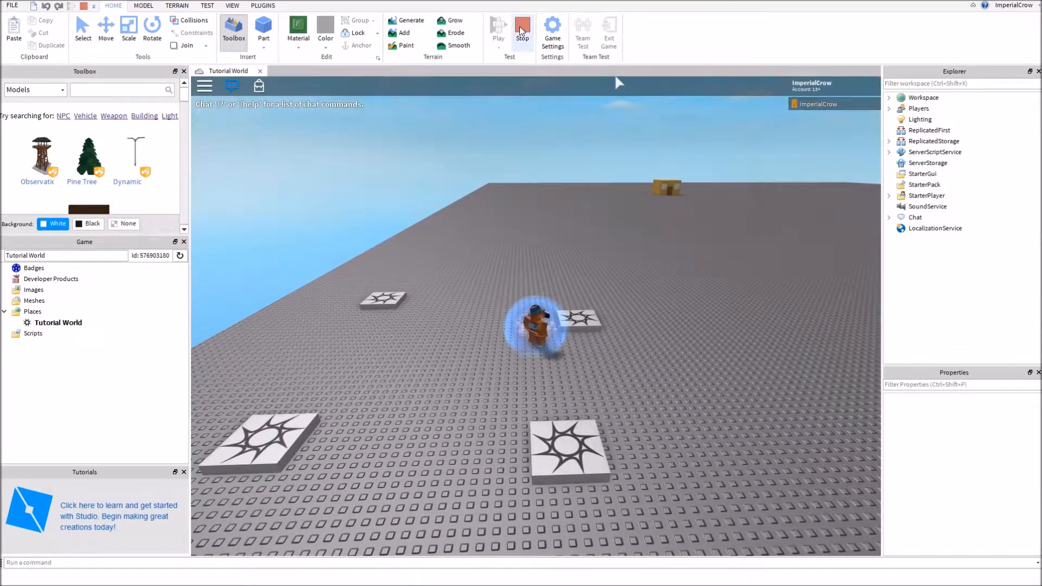
- Return to the house and look over the modelling, terrain and testing tool sets, finishing on the modelling tools
{"action": "right_click_drag", "start_coordinate": [621, 310], "coordinate": [623, 315]}
{"action": "key", "text": "w"}
{"action": "key", "text": "s"}
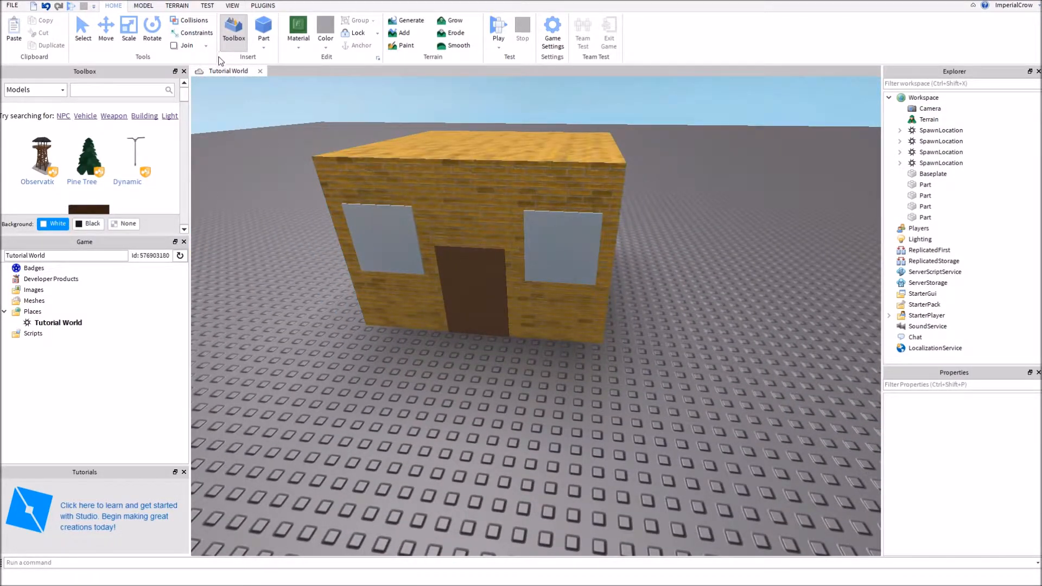
{"action": "left_click", "coordinate": [143, 6]}
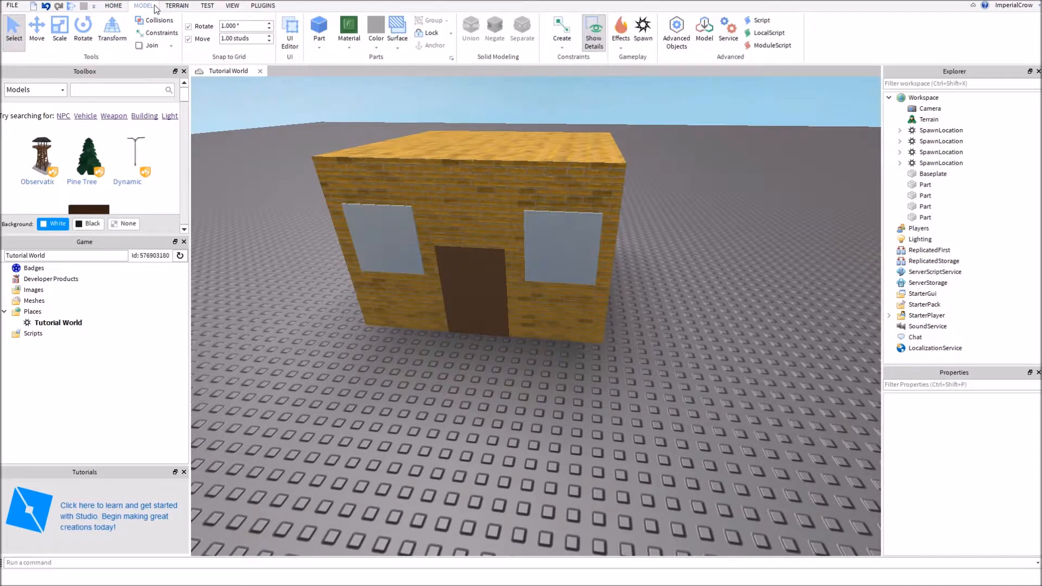
{"action": "left_click", "coordinate": [183, 10]}
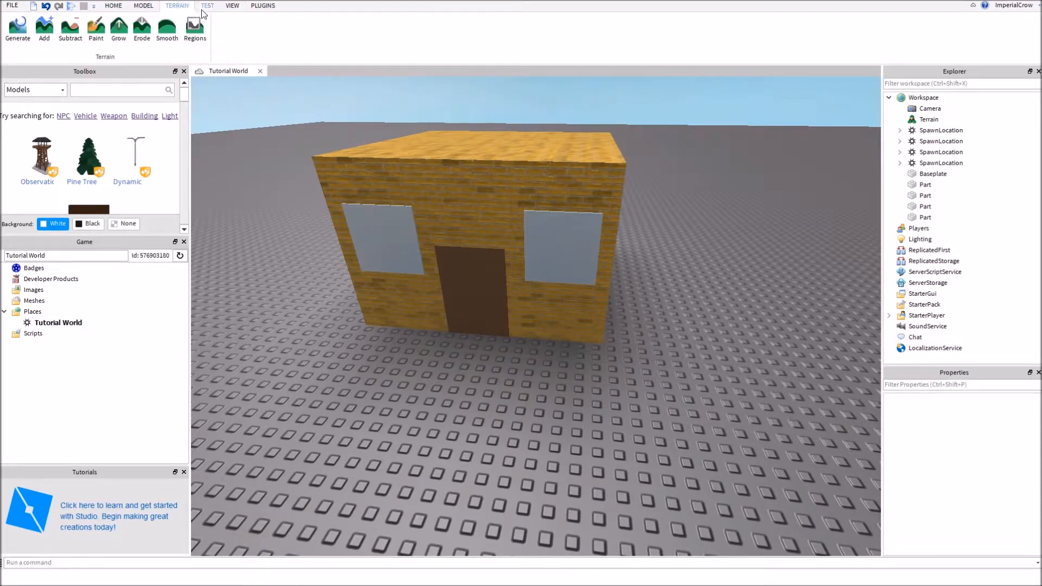
{"action": "left_click", "coordinate": [206, 7]}
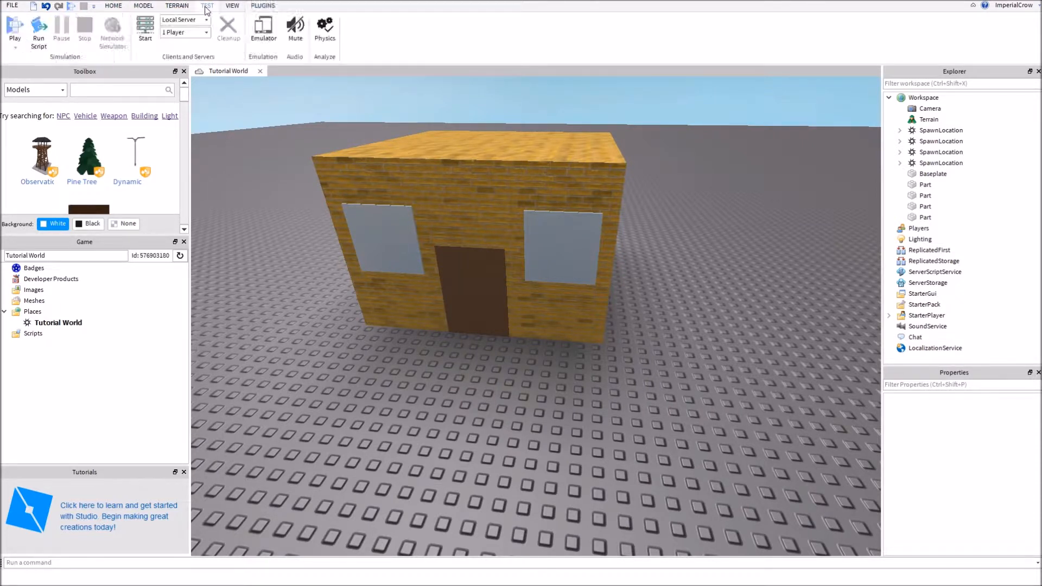
{"action": "left_click", "coordinate": [184, 8]}
{"action": "left_click", "coordinate": [142, 6]}
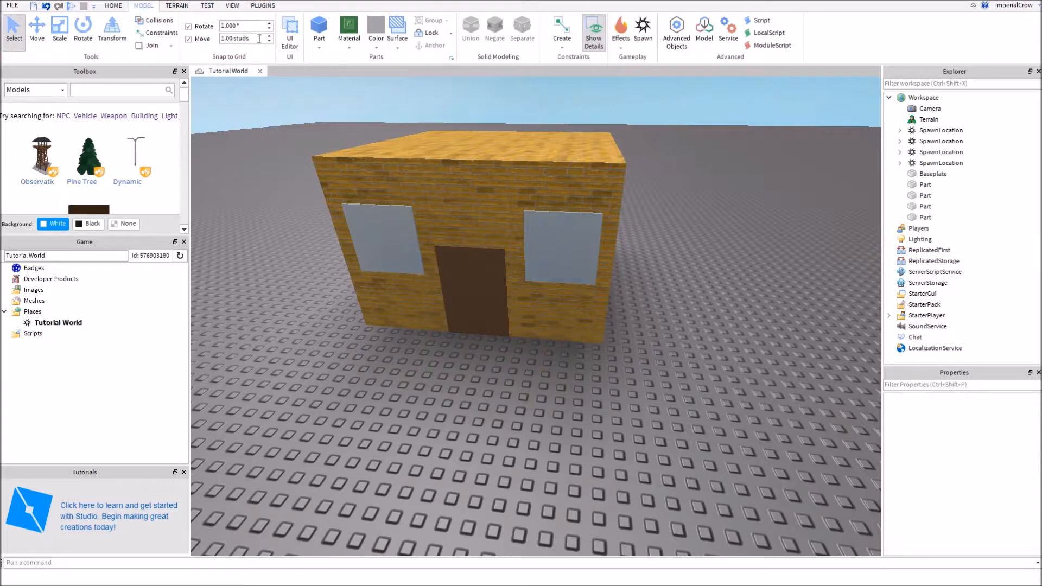
{"action": "scroll", "coordinate": [566, 210], "scroll_direction": "down", "scroll_amount": 5}
{"action": "scroll", "coordinate": [584, 187], "scroll_direction": "up", "scroll_amount": 5}
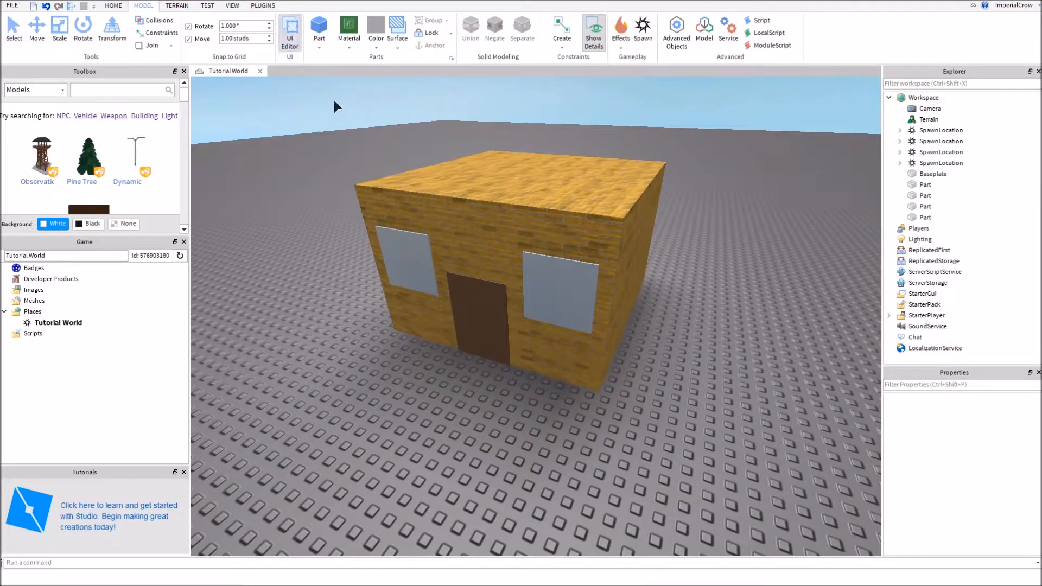
{"action": "scroll", "coordinate": [604, 202], "scroll_direction": "up", "scroll_amount": 5}
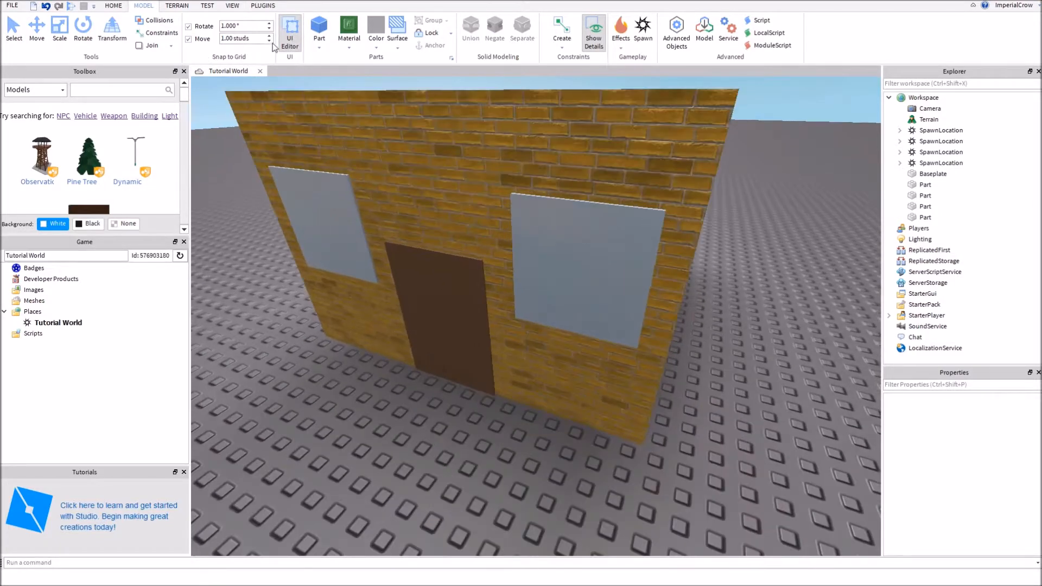
{"action": "right_click_drag", "start_coordinate": [374, 110], "coordinate": [709, 253]}
{"action": "scroll", "coordinate": [500, 155], "scroll_direction": "down", "scroll_amount": 5}
{"action": "scroll", "coordinate": [500, 155], "scroll_direction": "up", "scroll_amount": 5}
{"action": "scroll", "coordinate": [761, 167], "scroll_direction": "down", "scroll_amount": 5}
{"action": "scroll", "coordinate": [531, 344], "scroll_direction": "up", "scroll_amount": 3}
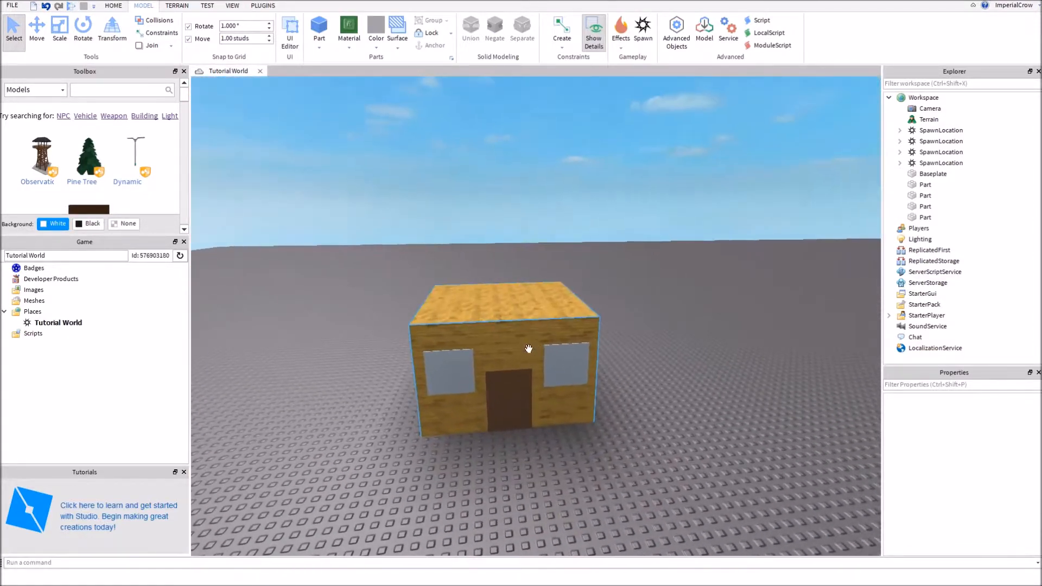
- Select all four parts of the house together and group them into a single model
{"action": "left_click", "coordinate": [503, 352]}
{"action": "right_click_drag", "start_coordinate": [566, 345], "coordinate": [677, 445]}
{"action": "left_click_drag", "start_coordinate": [676, 445], "coordinate": [199, 212]}
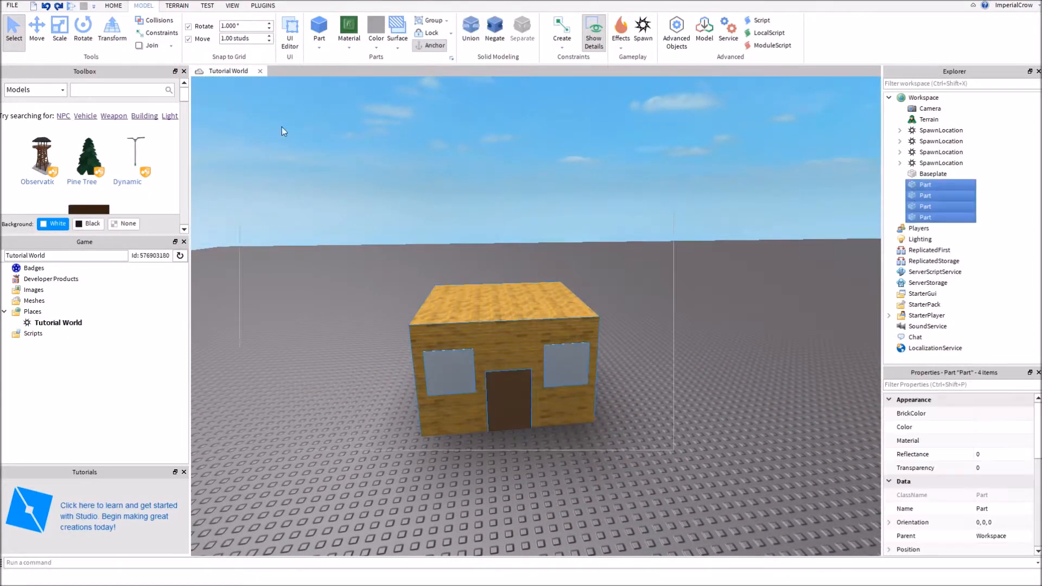
{"action": "left_click", "coordinate": [12, 5]}
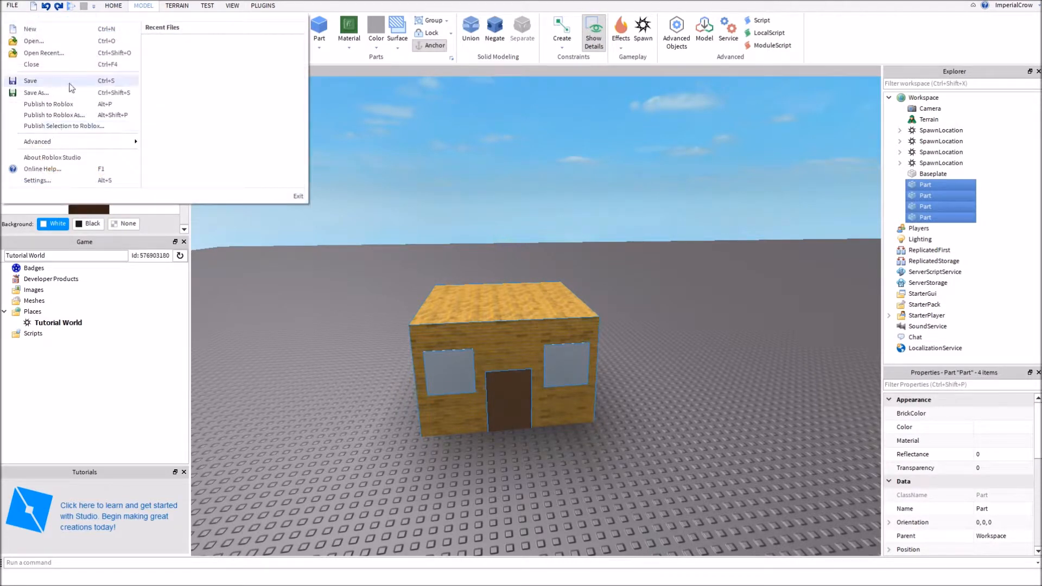
{"action": "left_click", "coordinate": [528, 90]}
{"action": "left_click_drag", "start_coordinate": [339, 227], "coordinate": [771, 519]}
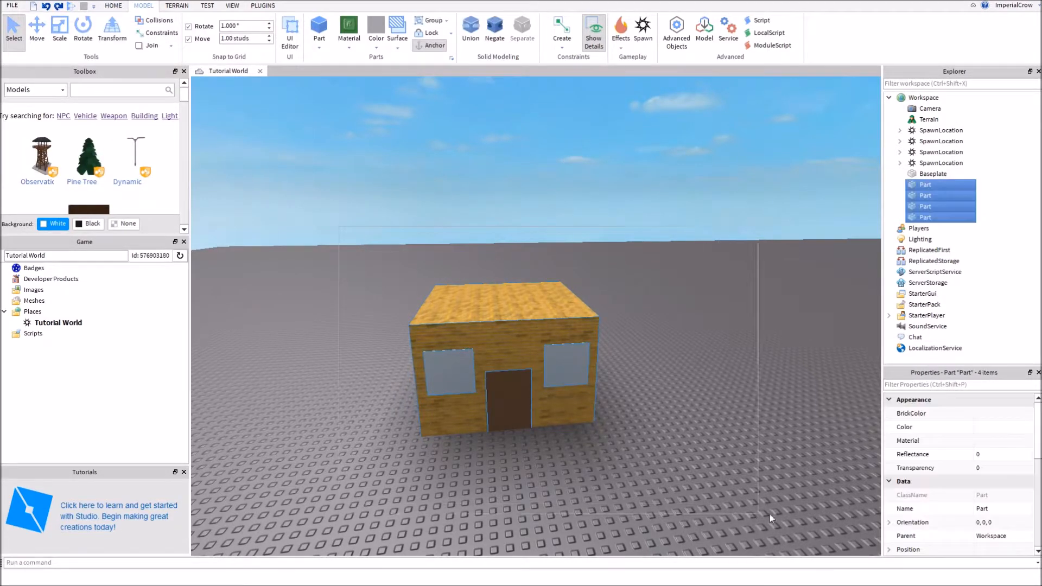
{"action": "left_click", "coordinate": [441, 22]}
- View the options for publishing the selected house model to Roblox and close them without publishing
{"action": "left_click", "coordinate": [13, 6]}
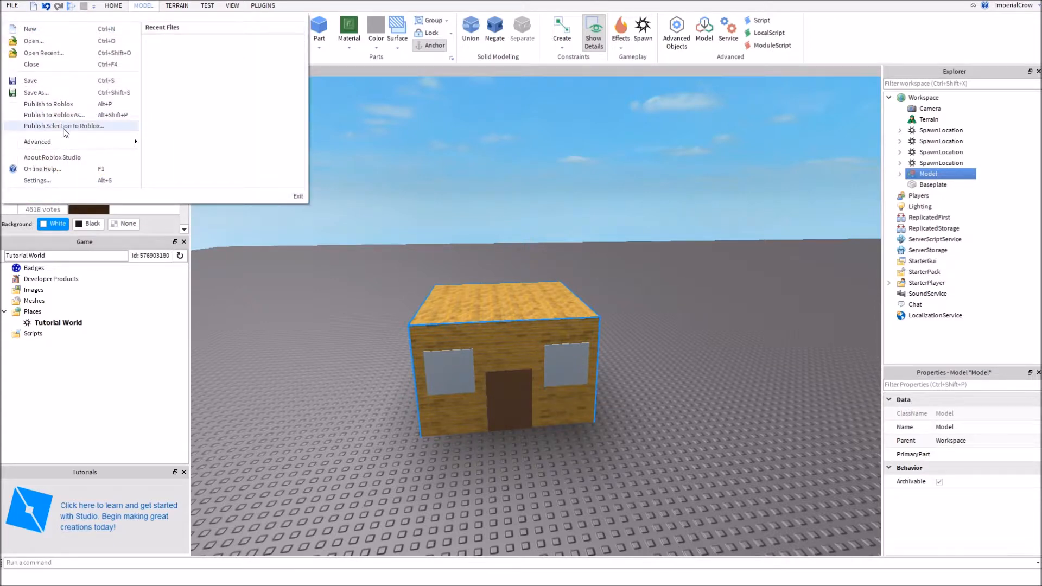
{"action": "left_click", "coordinate": [81, 125]}
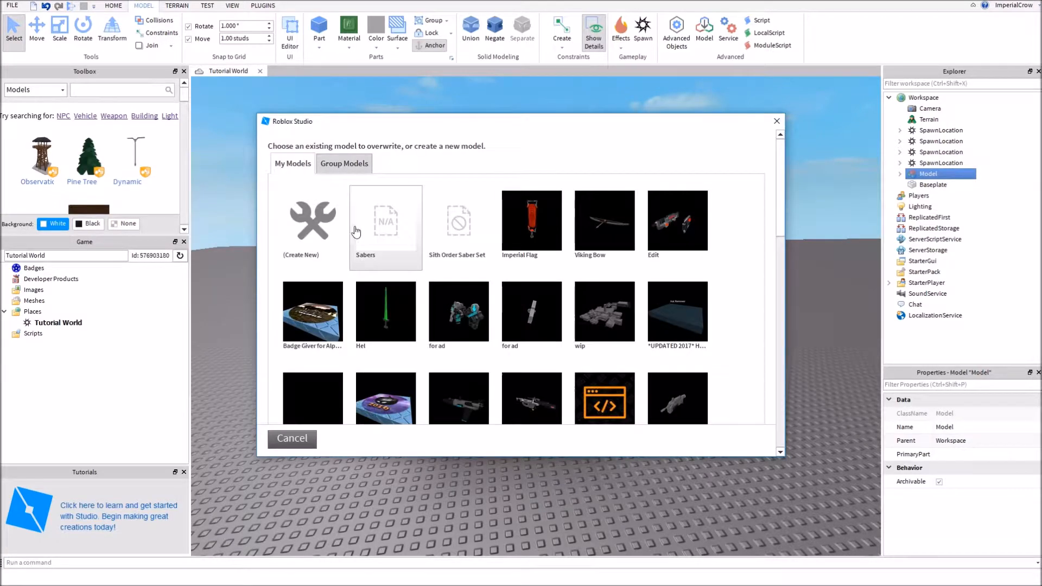
{"action": "left_click", "coordinate": [776, 122]}
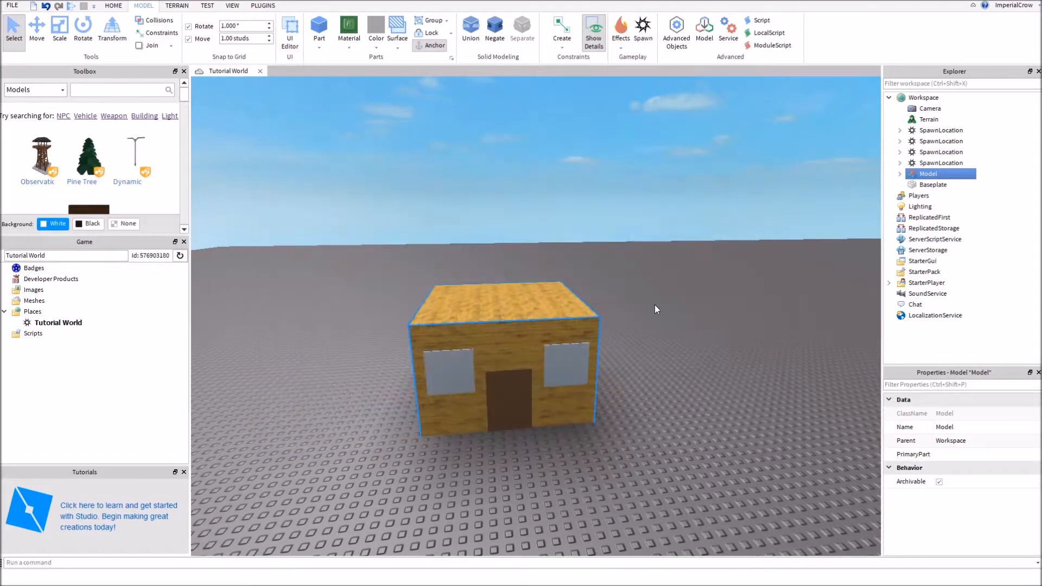
- Deselect the house model, then select all four spawn locations in the baseplate's corner and delete them
{"action": "left_click", "coordinate": [654, 305]}
{"action": "right_click_drag", "start_coordinate": [601, 239], "coordinate": [602, 239]}
{"action": "left_click_drag", "start_coordinate": [662, 358], "coordinate": [311, 126]}
{"action": "key", "text": "Delete"}
{"action": "right_click_drag", "start_coordinate": [613, 327], "coordinate": [614, 296]}
{"action": "key", "text": "w"}
{"action": "key", "text": "w"}
{"action": "key", "text": "w"}
{"action": "key", "text": "w"}
{"action": "key", "text": "w"}
{"action": "key", "text": "s"}
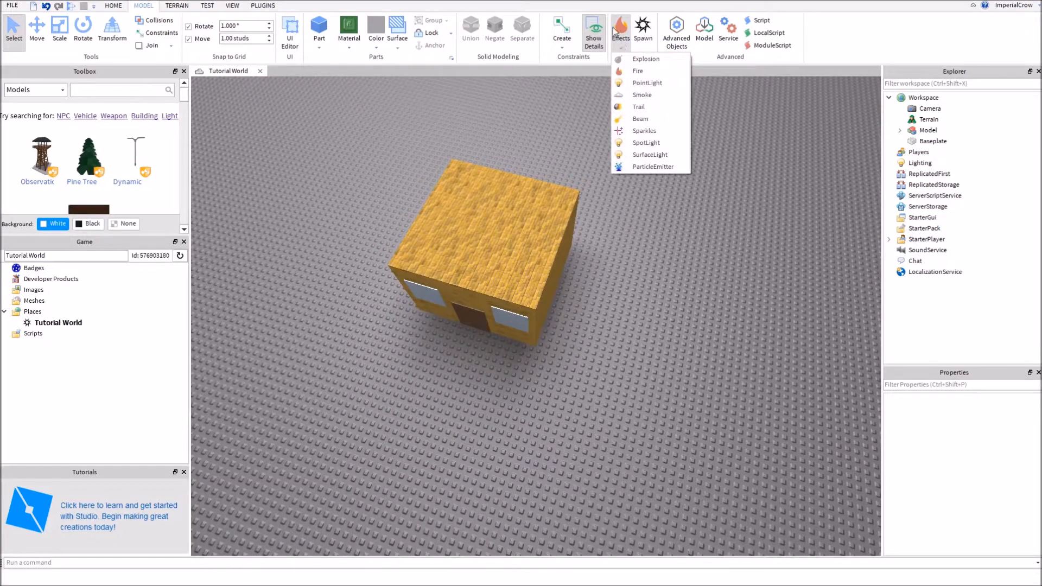
{"action": "left_click", "coordinate": [689, 251]}
{"action": "key", "text": "w"}
{"action": "right_click_drag", "start_coordinate": [676, 266], "coordinate": [675, 266]}
{"action": "key", "text": "s"}
{"action": "key", "text": "w"}
{"action": "key", "text": "d"}
{"action": "key", "text": "s"}
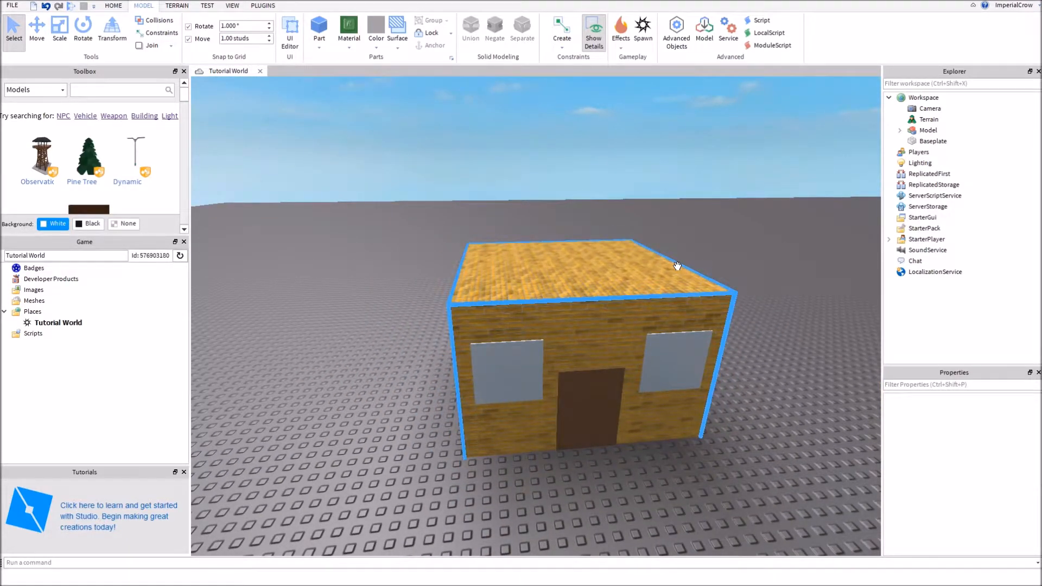